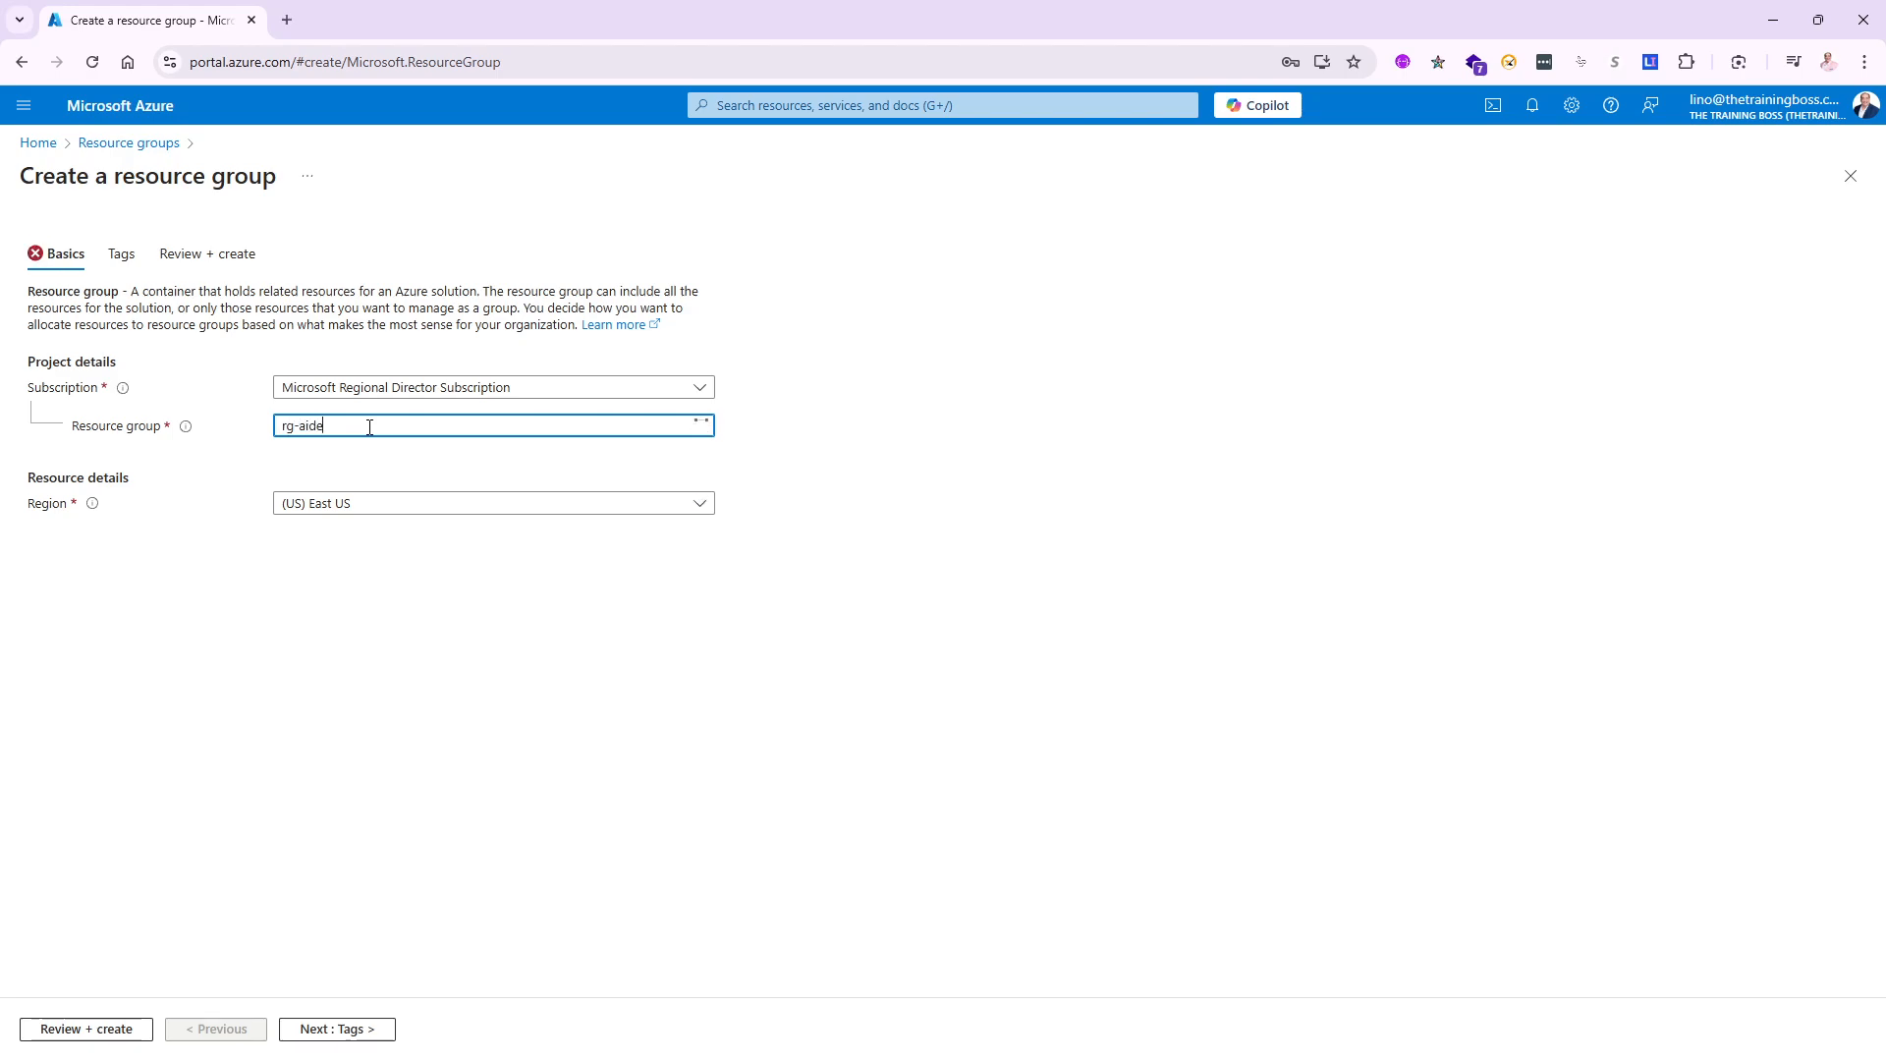
- Put rg-aidemo in the (US) East US 2 region and submit it through Review + create
click(375, 505)
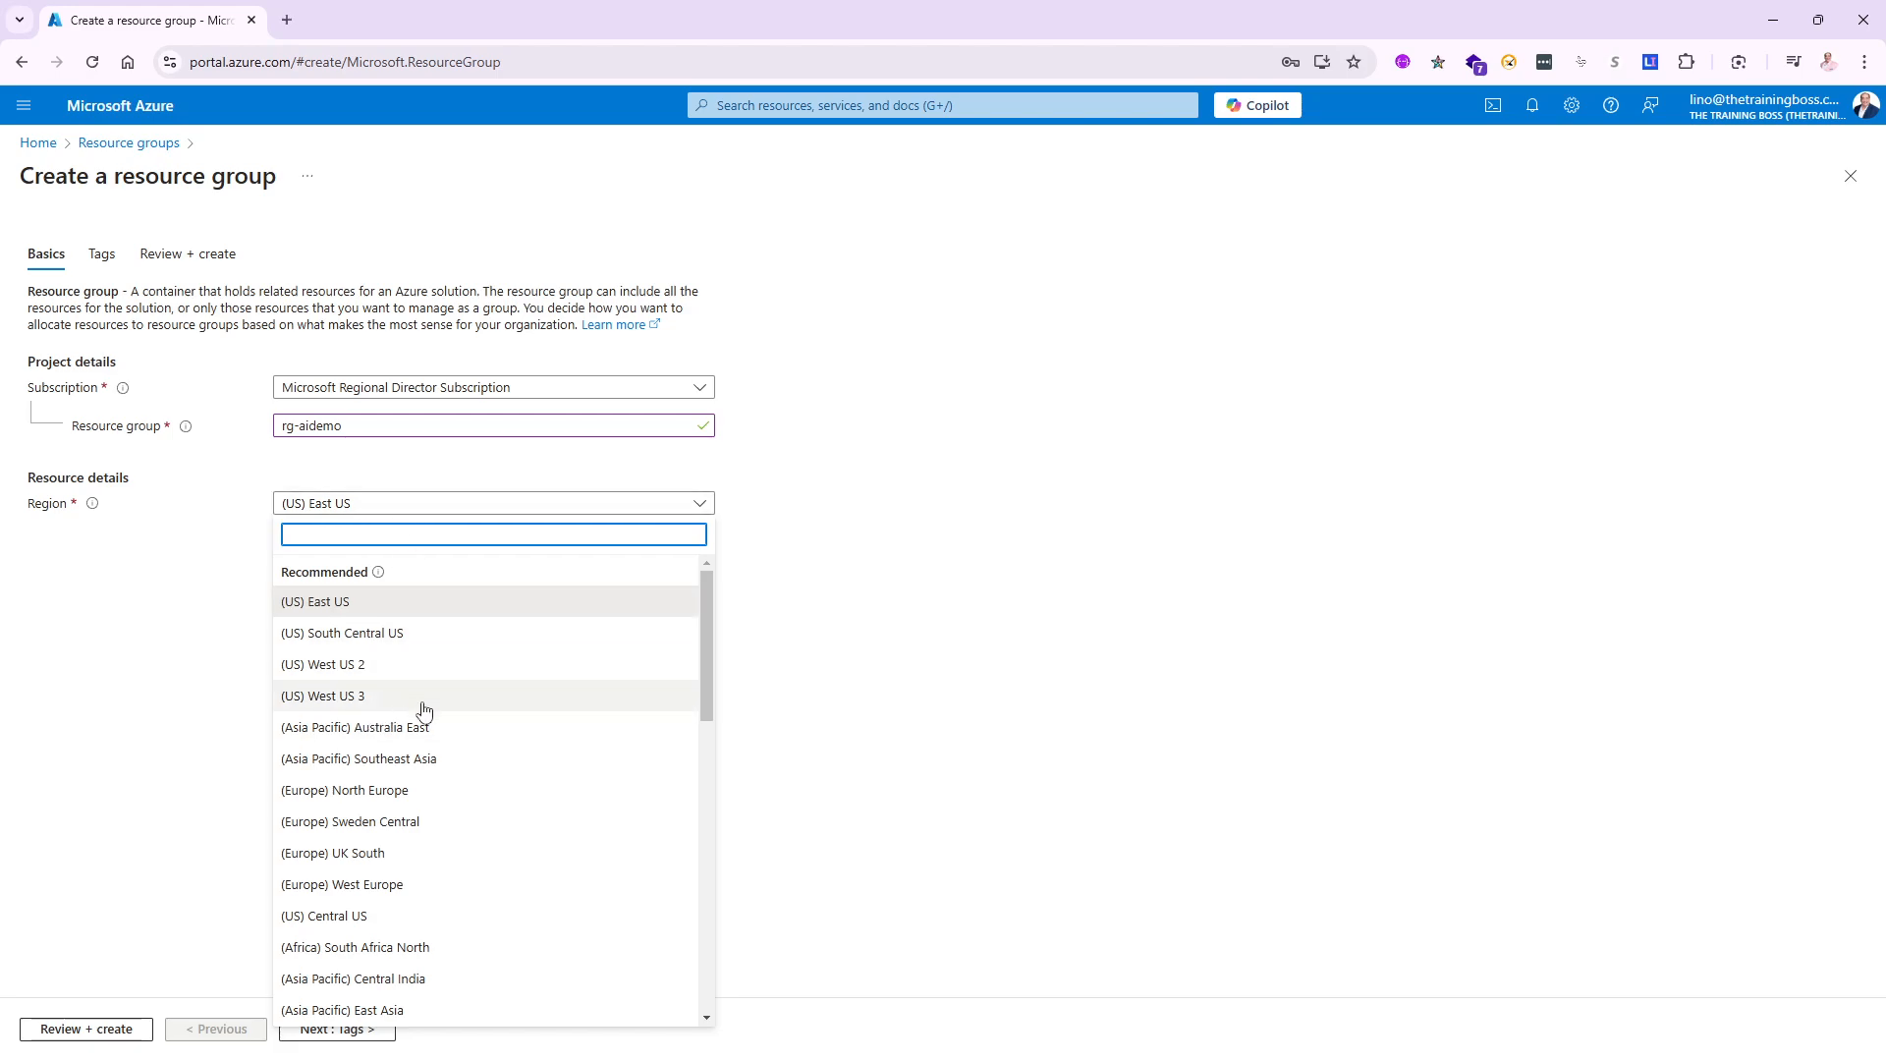
scroll(419, 720, down, 3)
scroll(408, 730, down, 4)
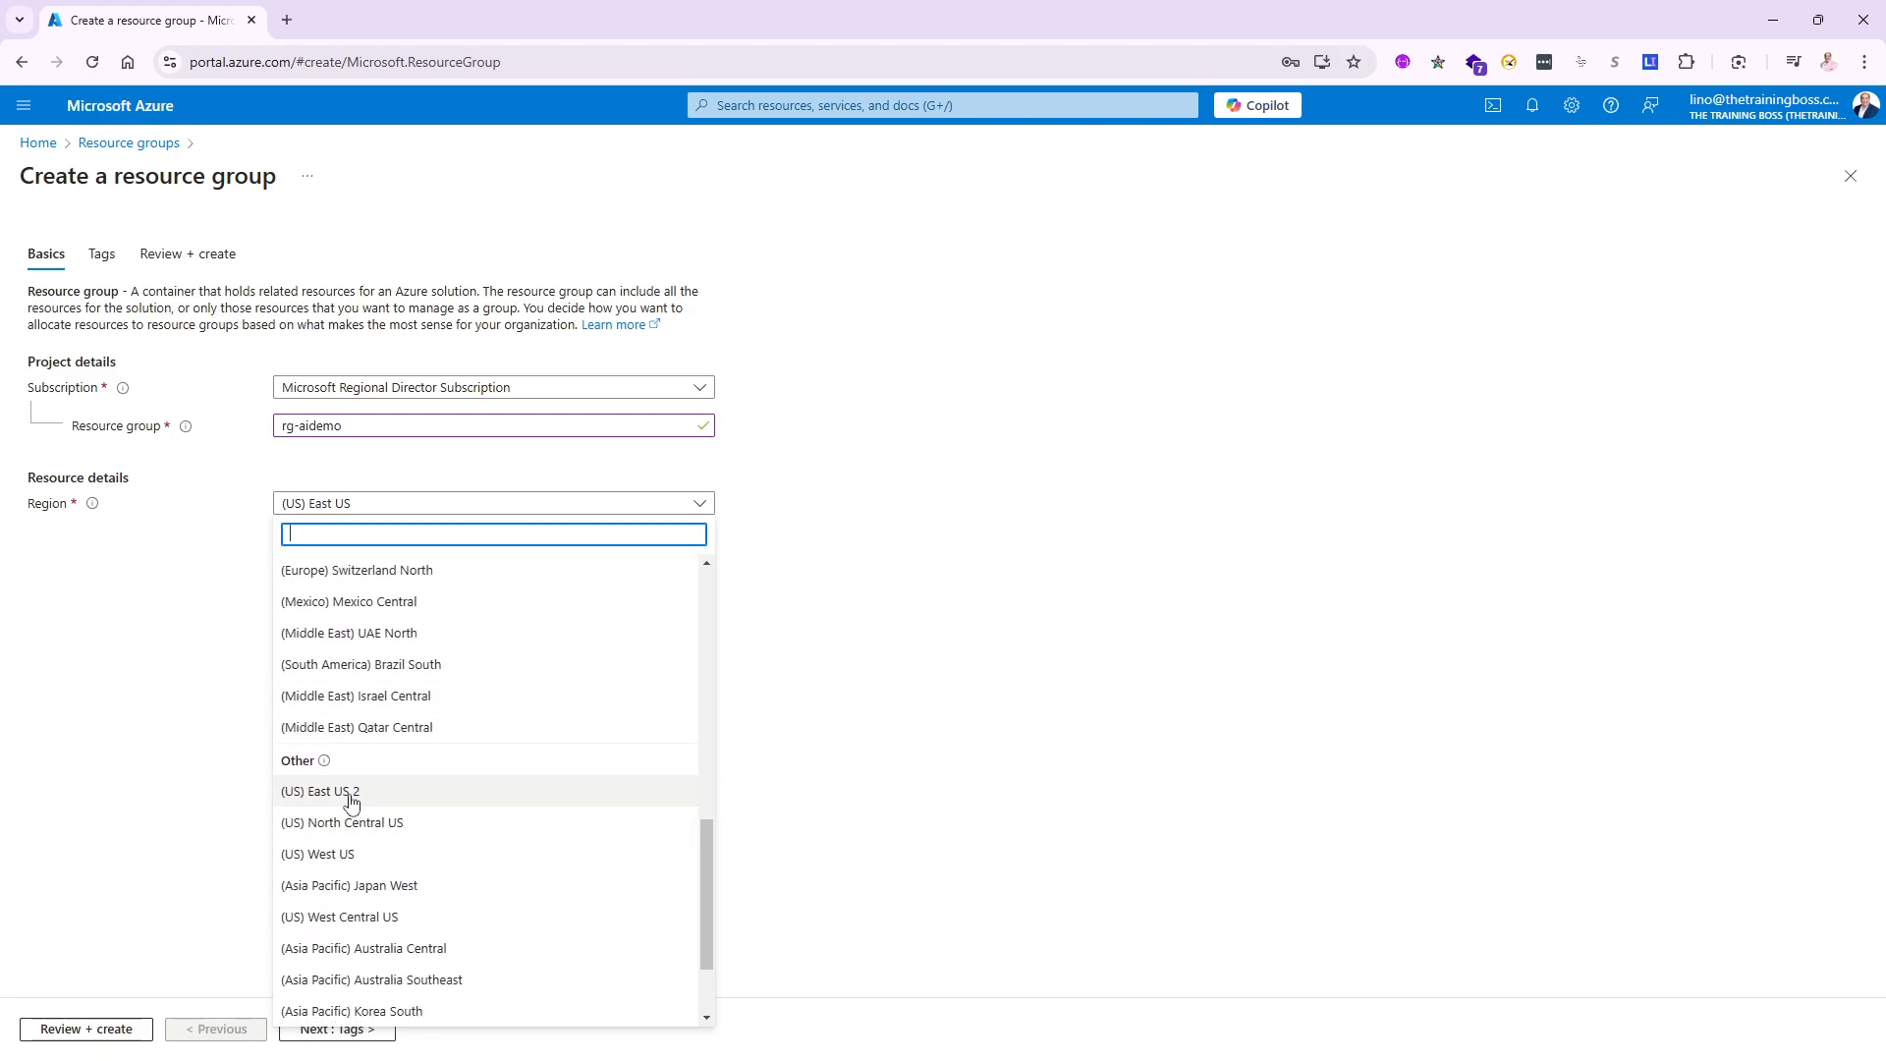
click(348, 792)
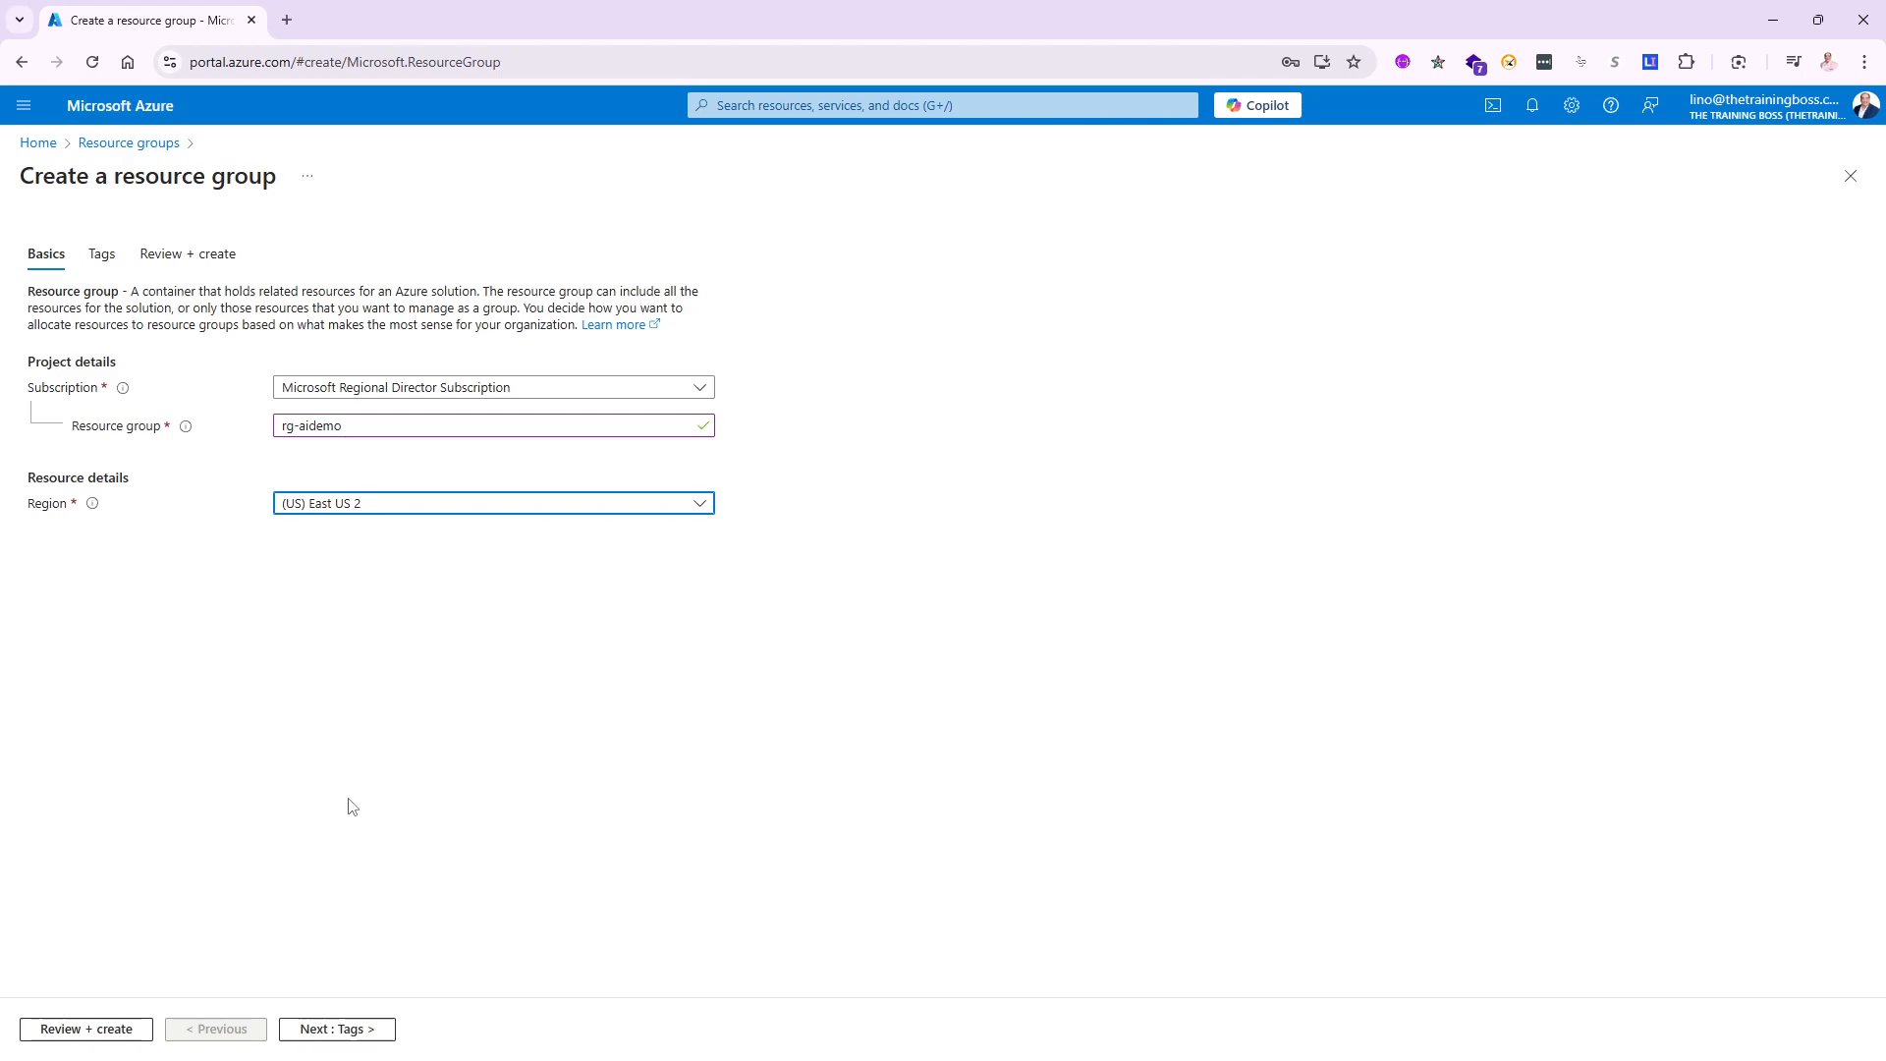
click(130, 1031)
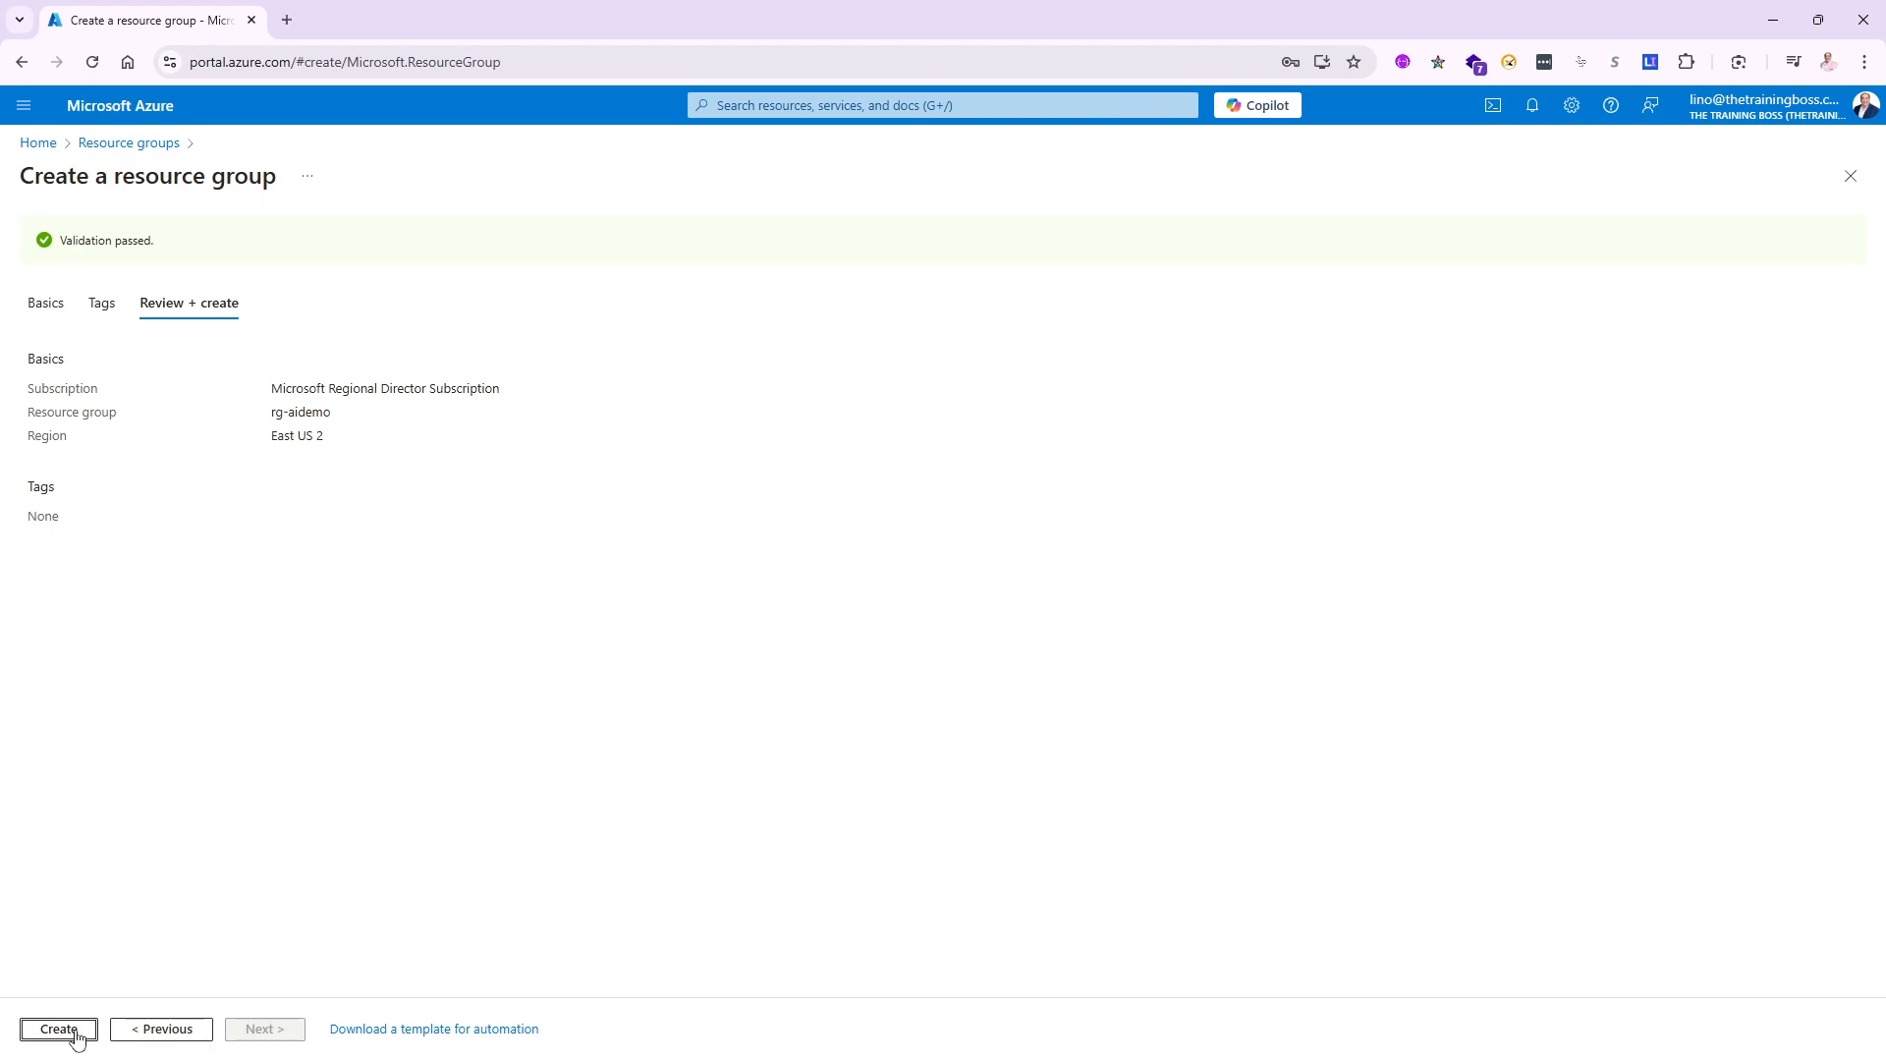
click(75, 1034)
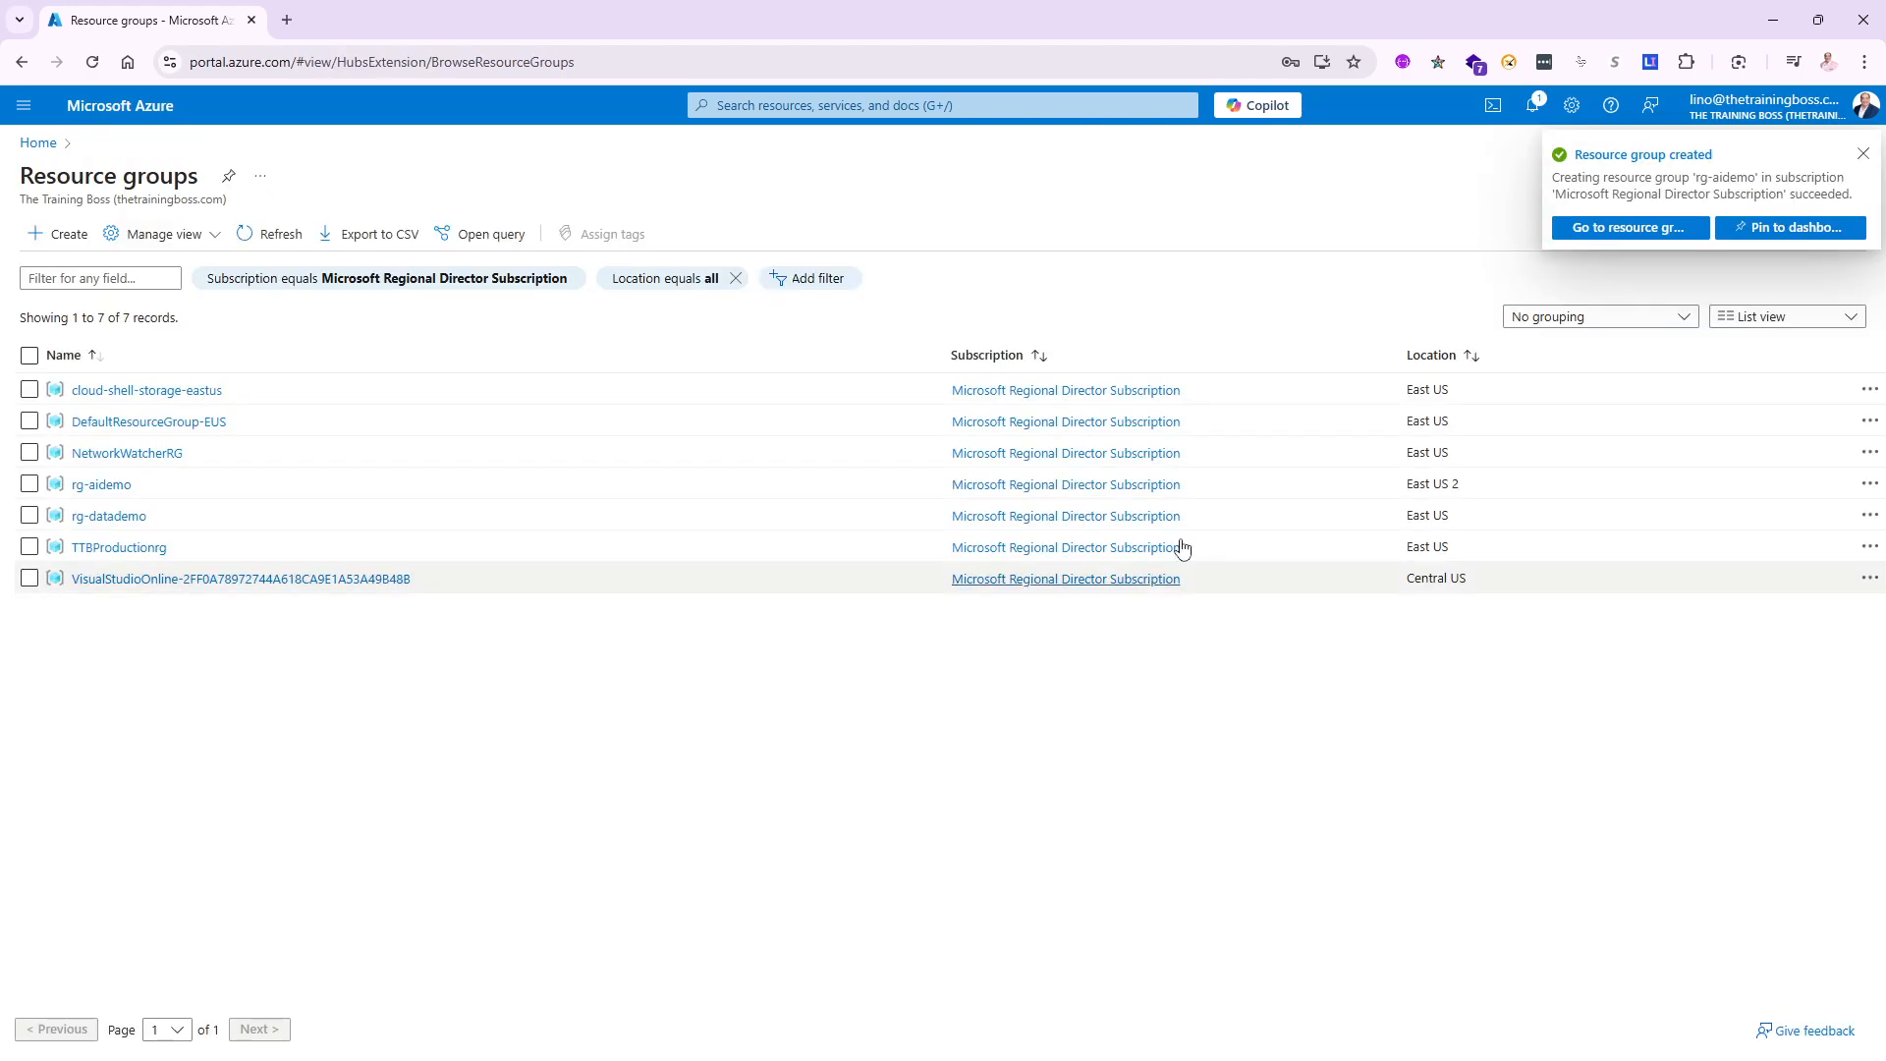
- Go to the rg-aidemo resource group from the Resource group created notification
click(1623, 227)
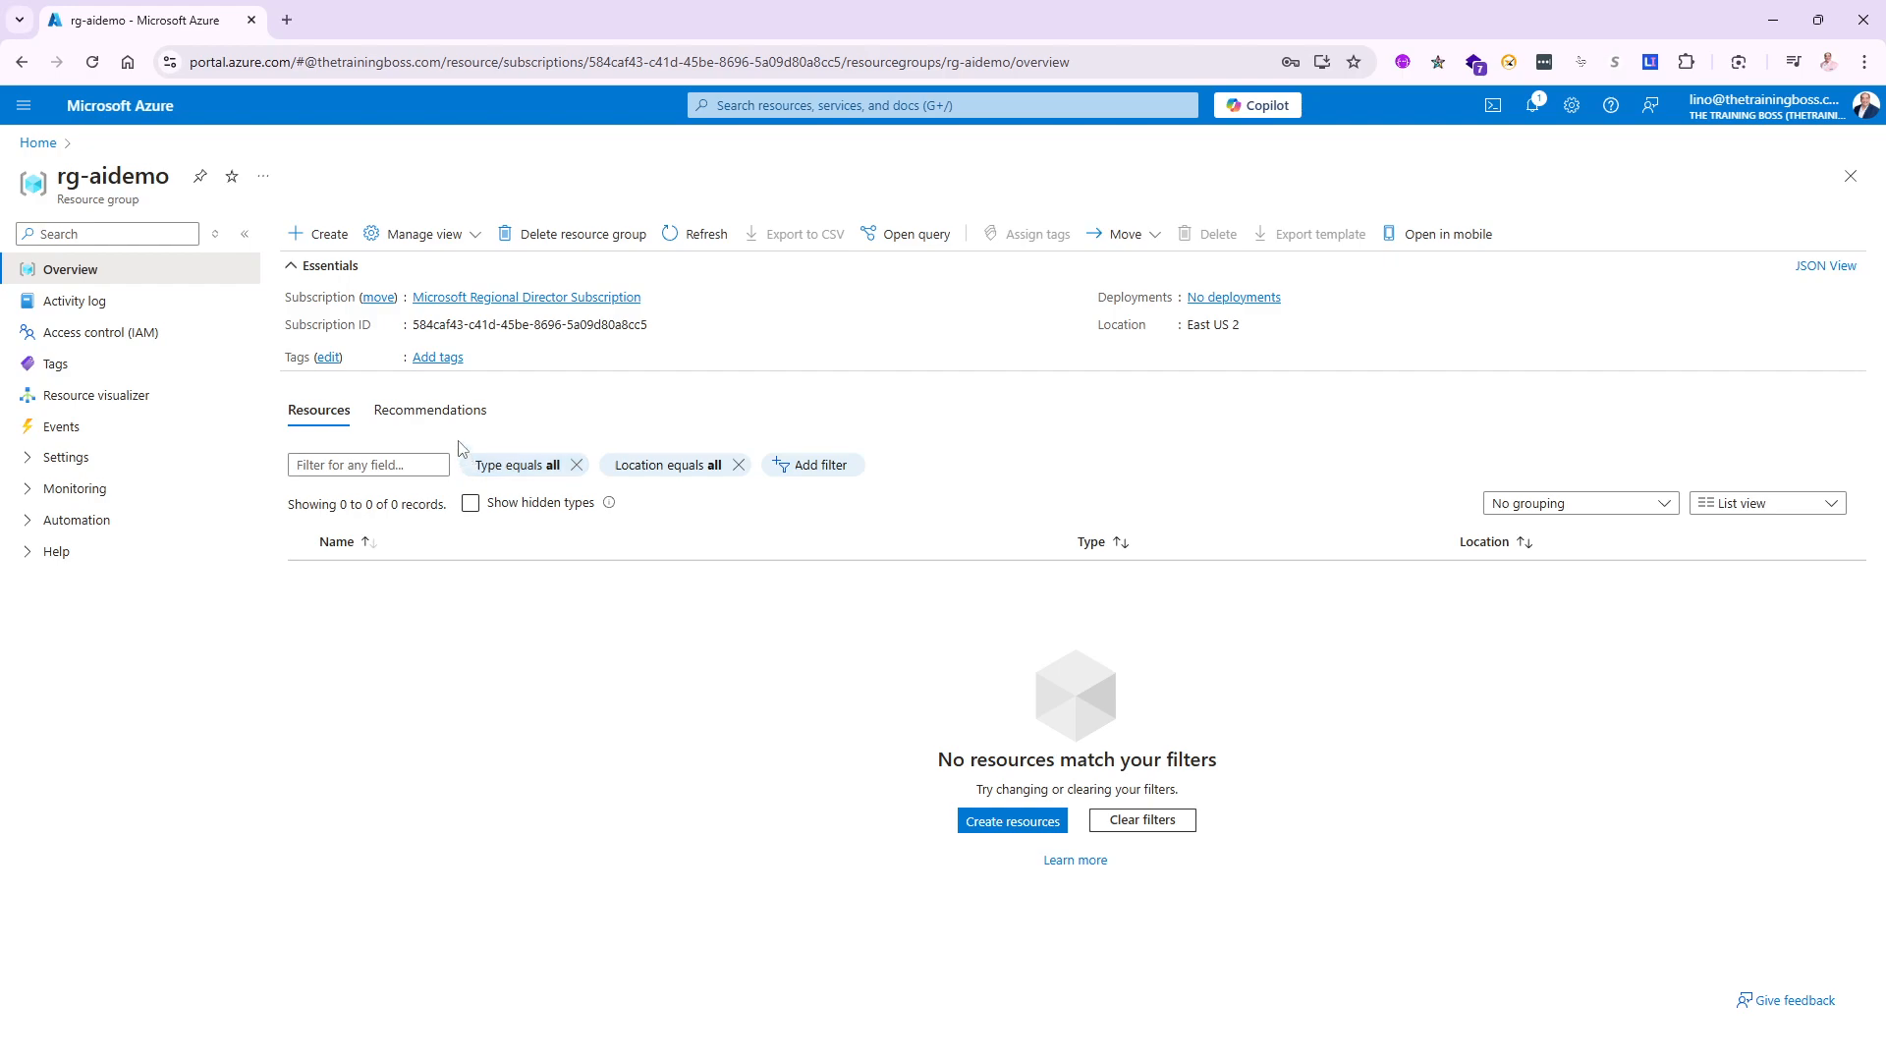
- Search the Marketplace for 'Azure AI Foundry' and choose Create > Azure AI Foundry on its card
click(325, 243)
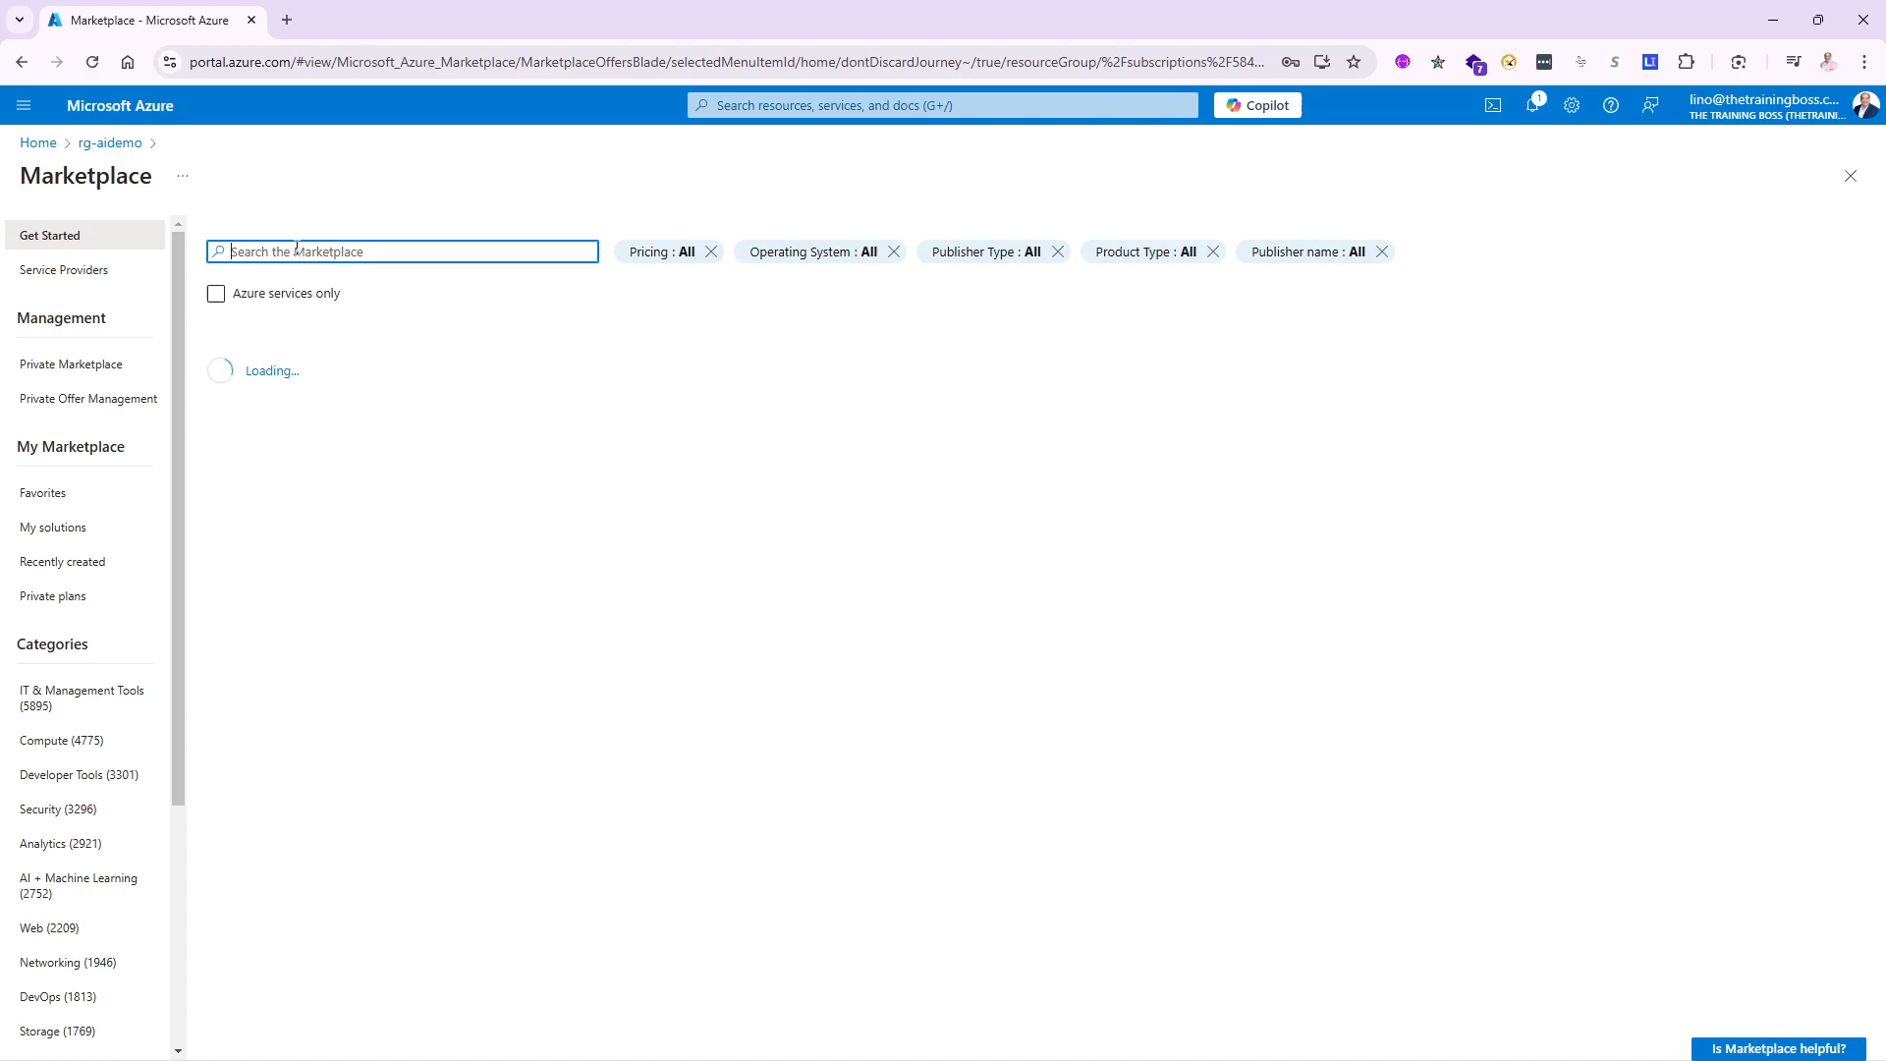
text(Azure AI)
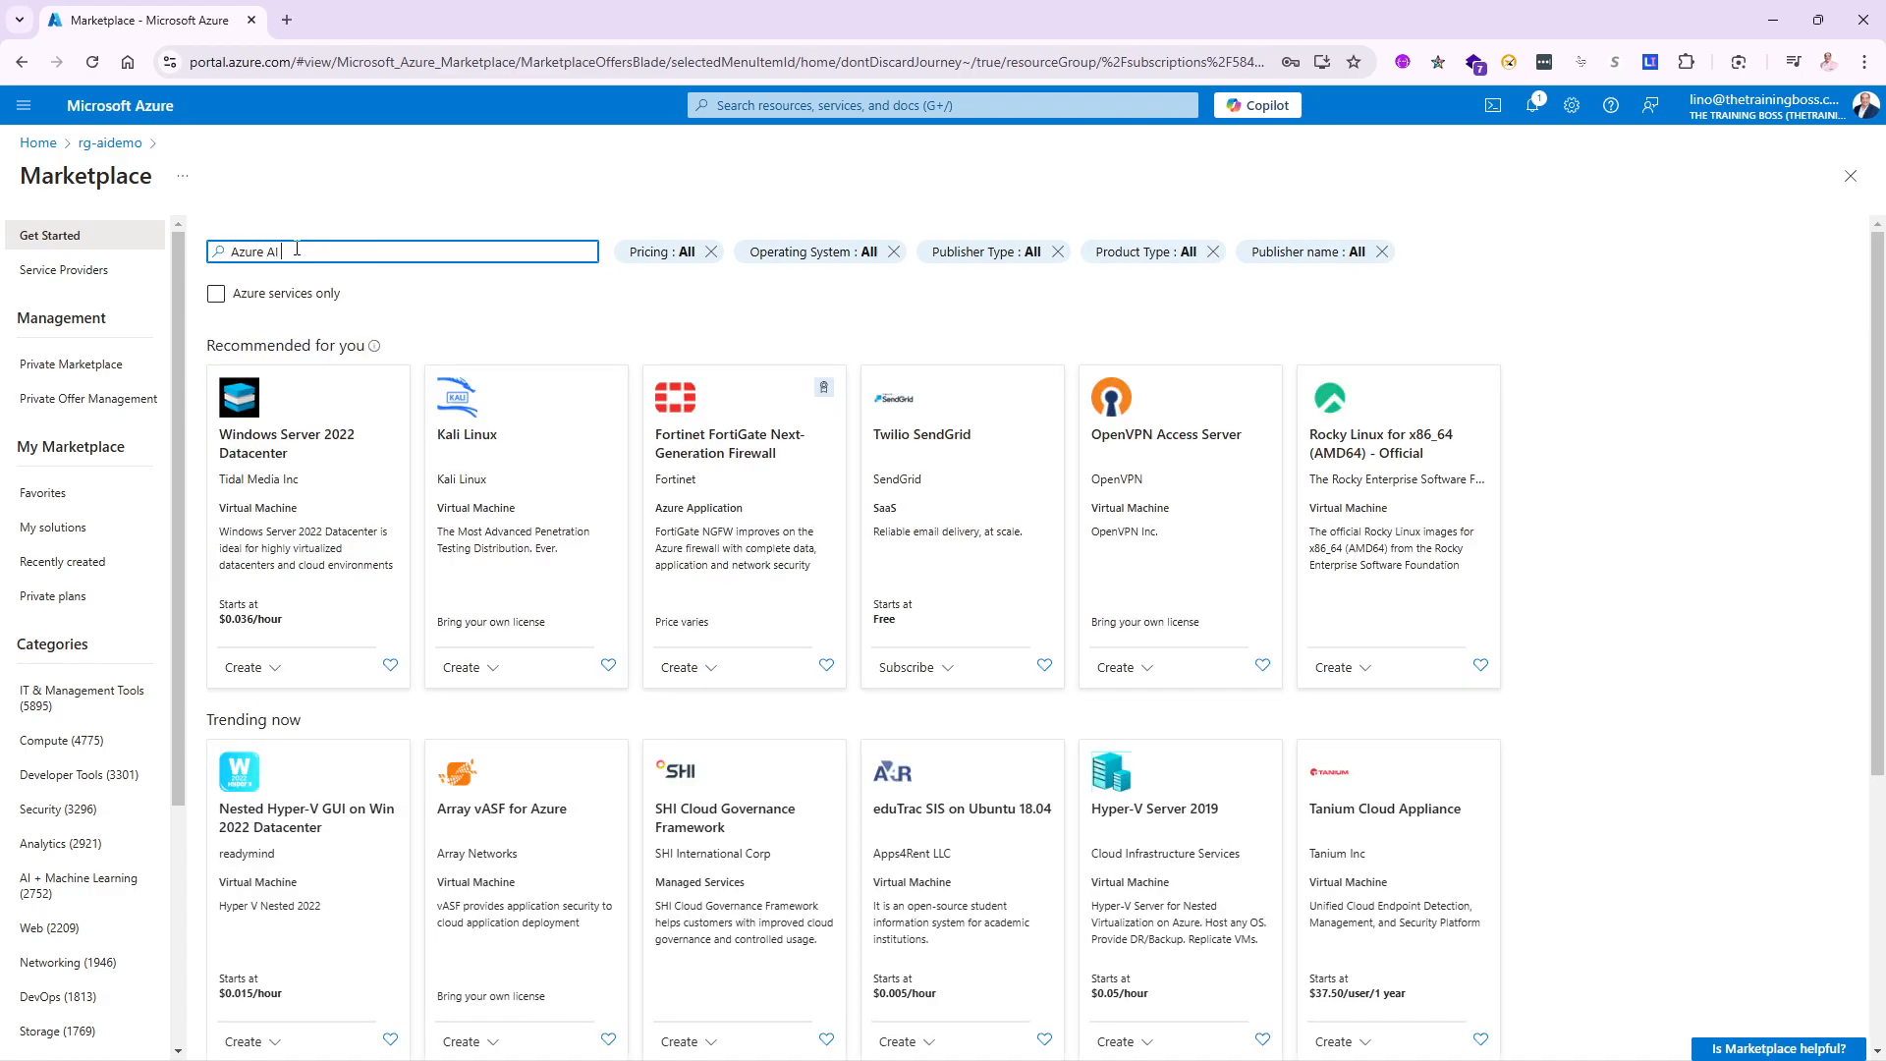
text( Foundry)
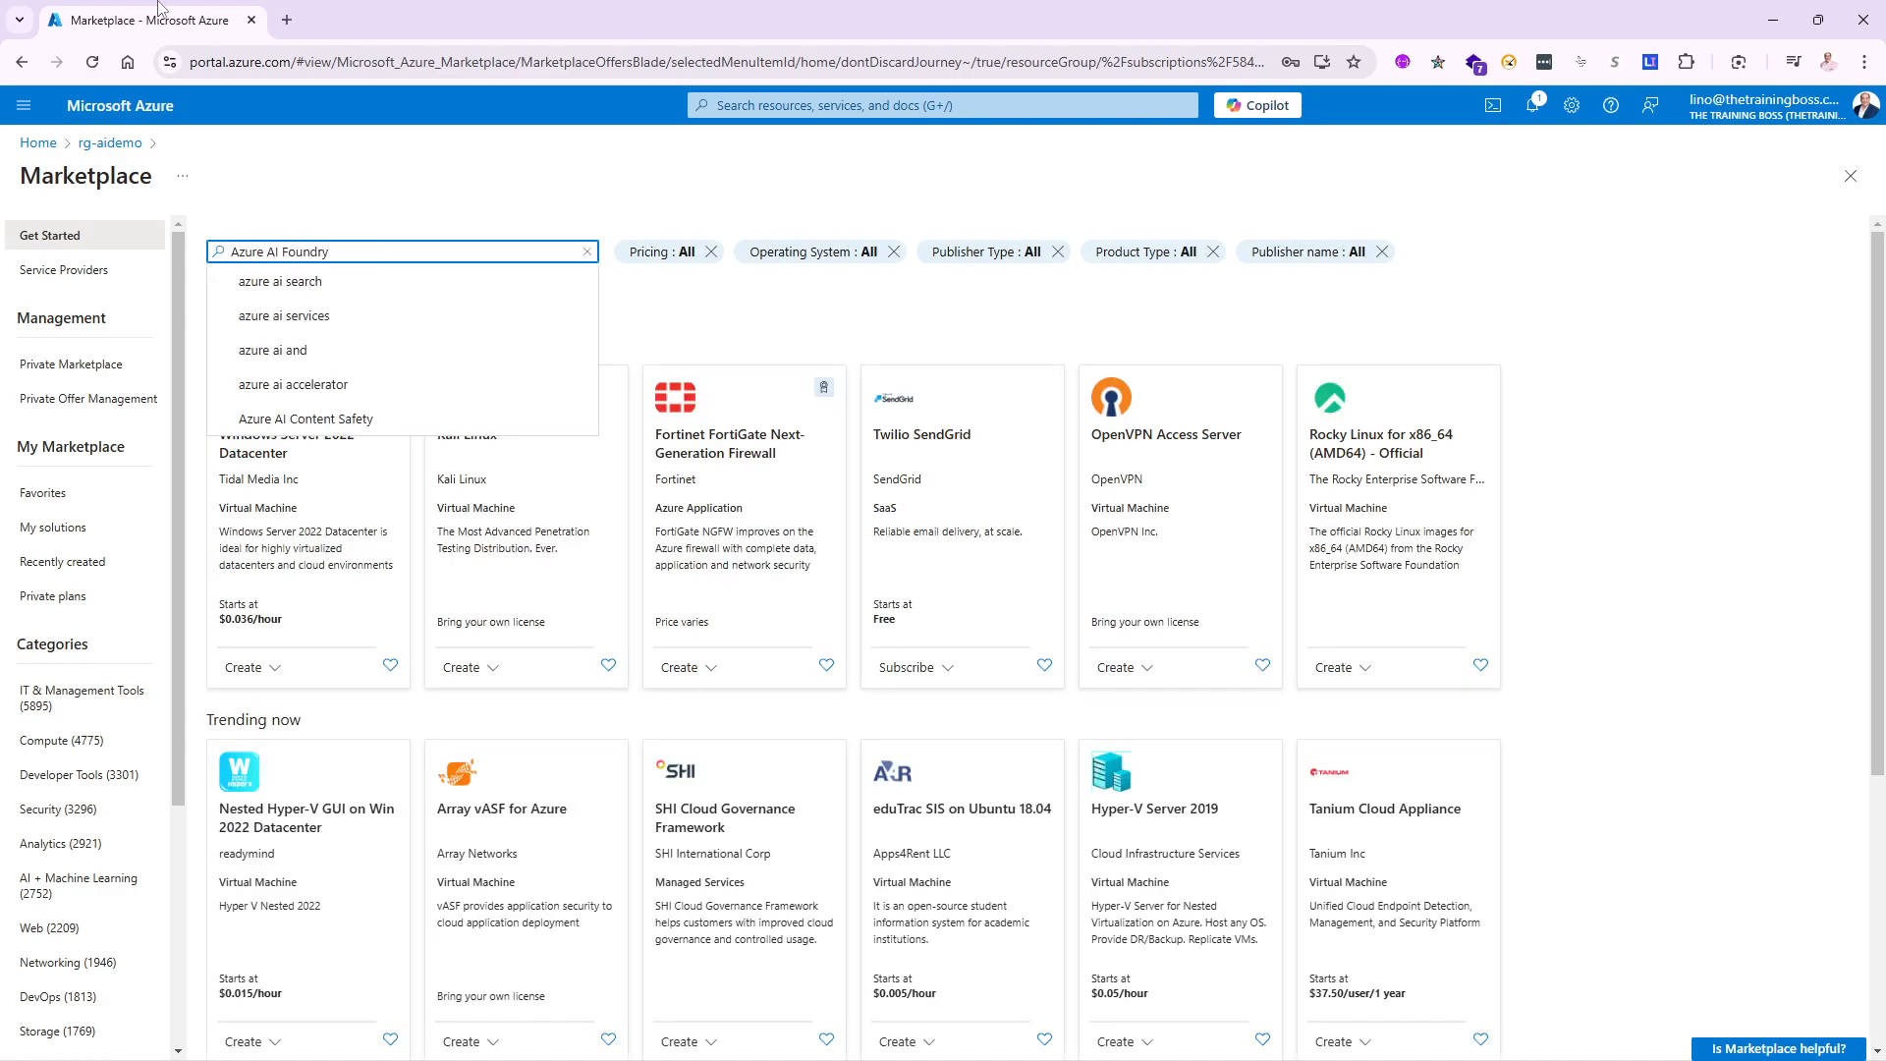
click(317, 284)
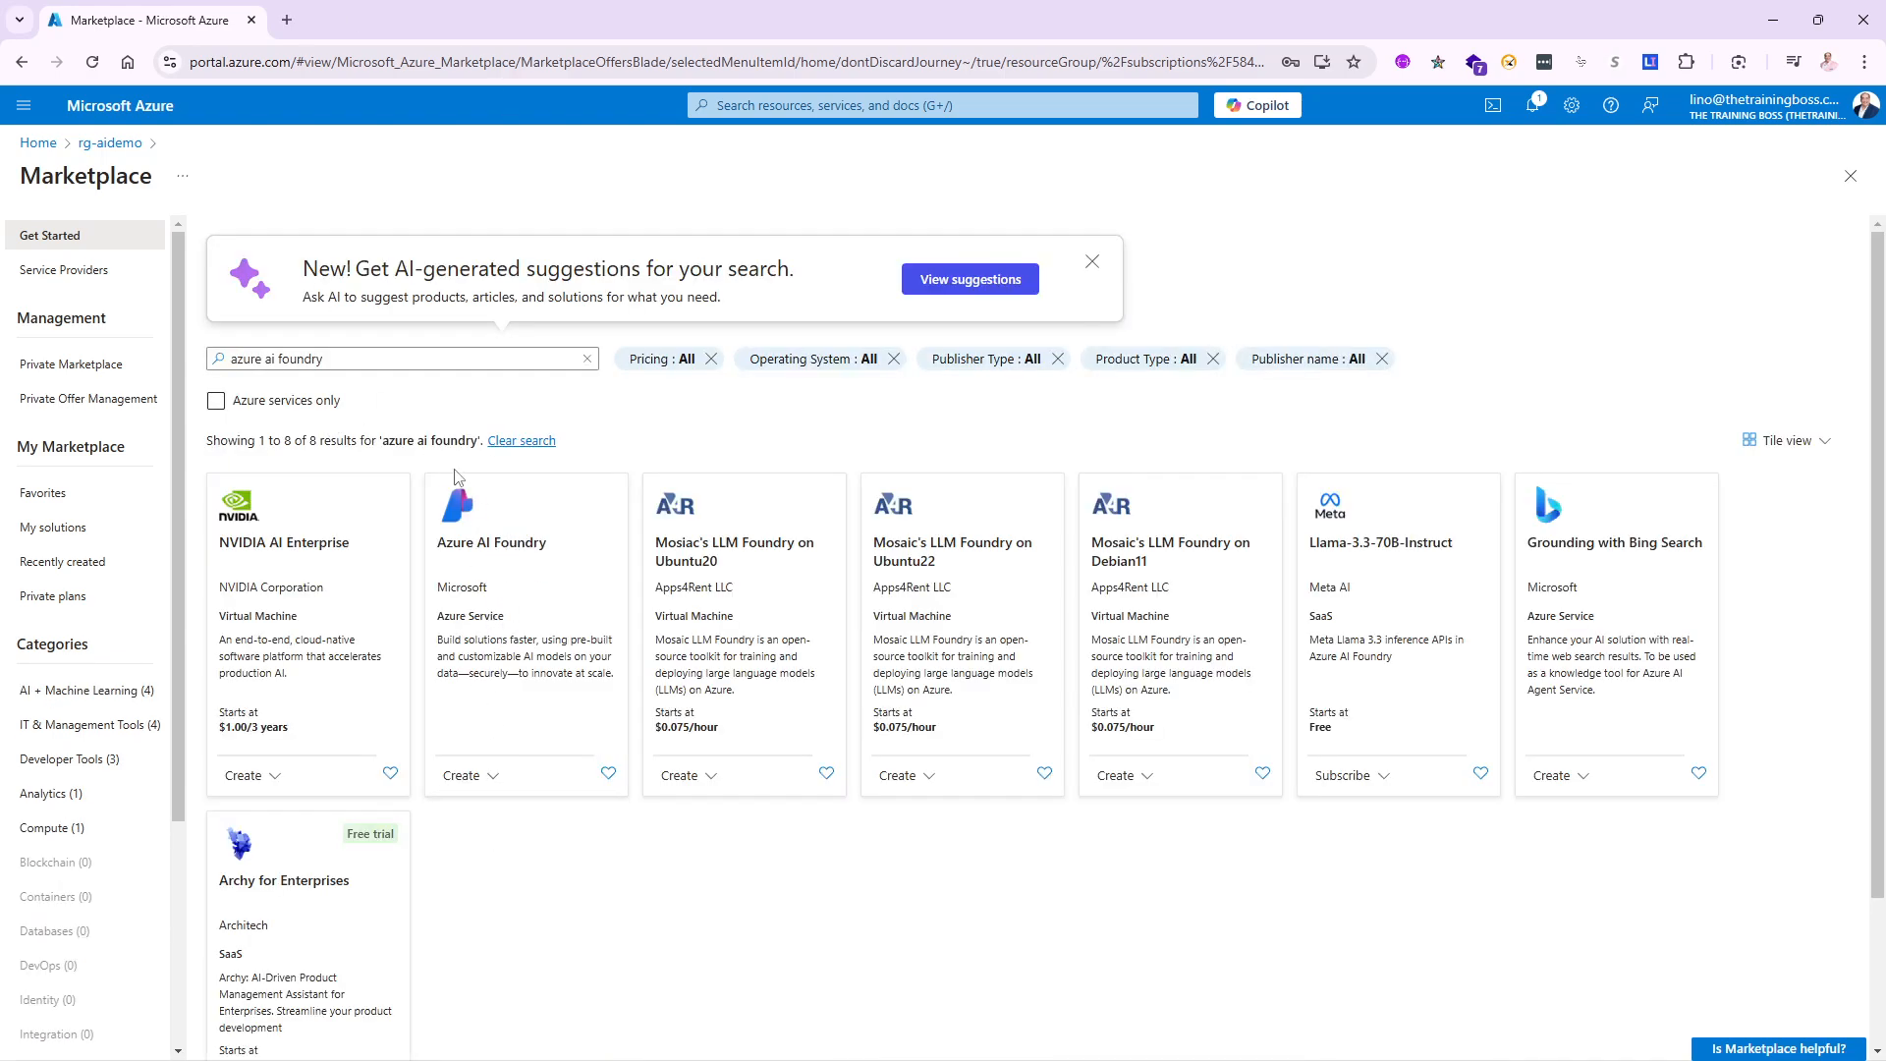
click(489, 775)
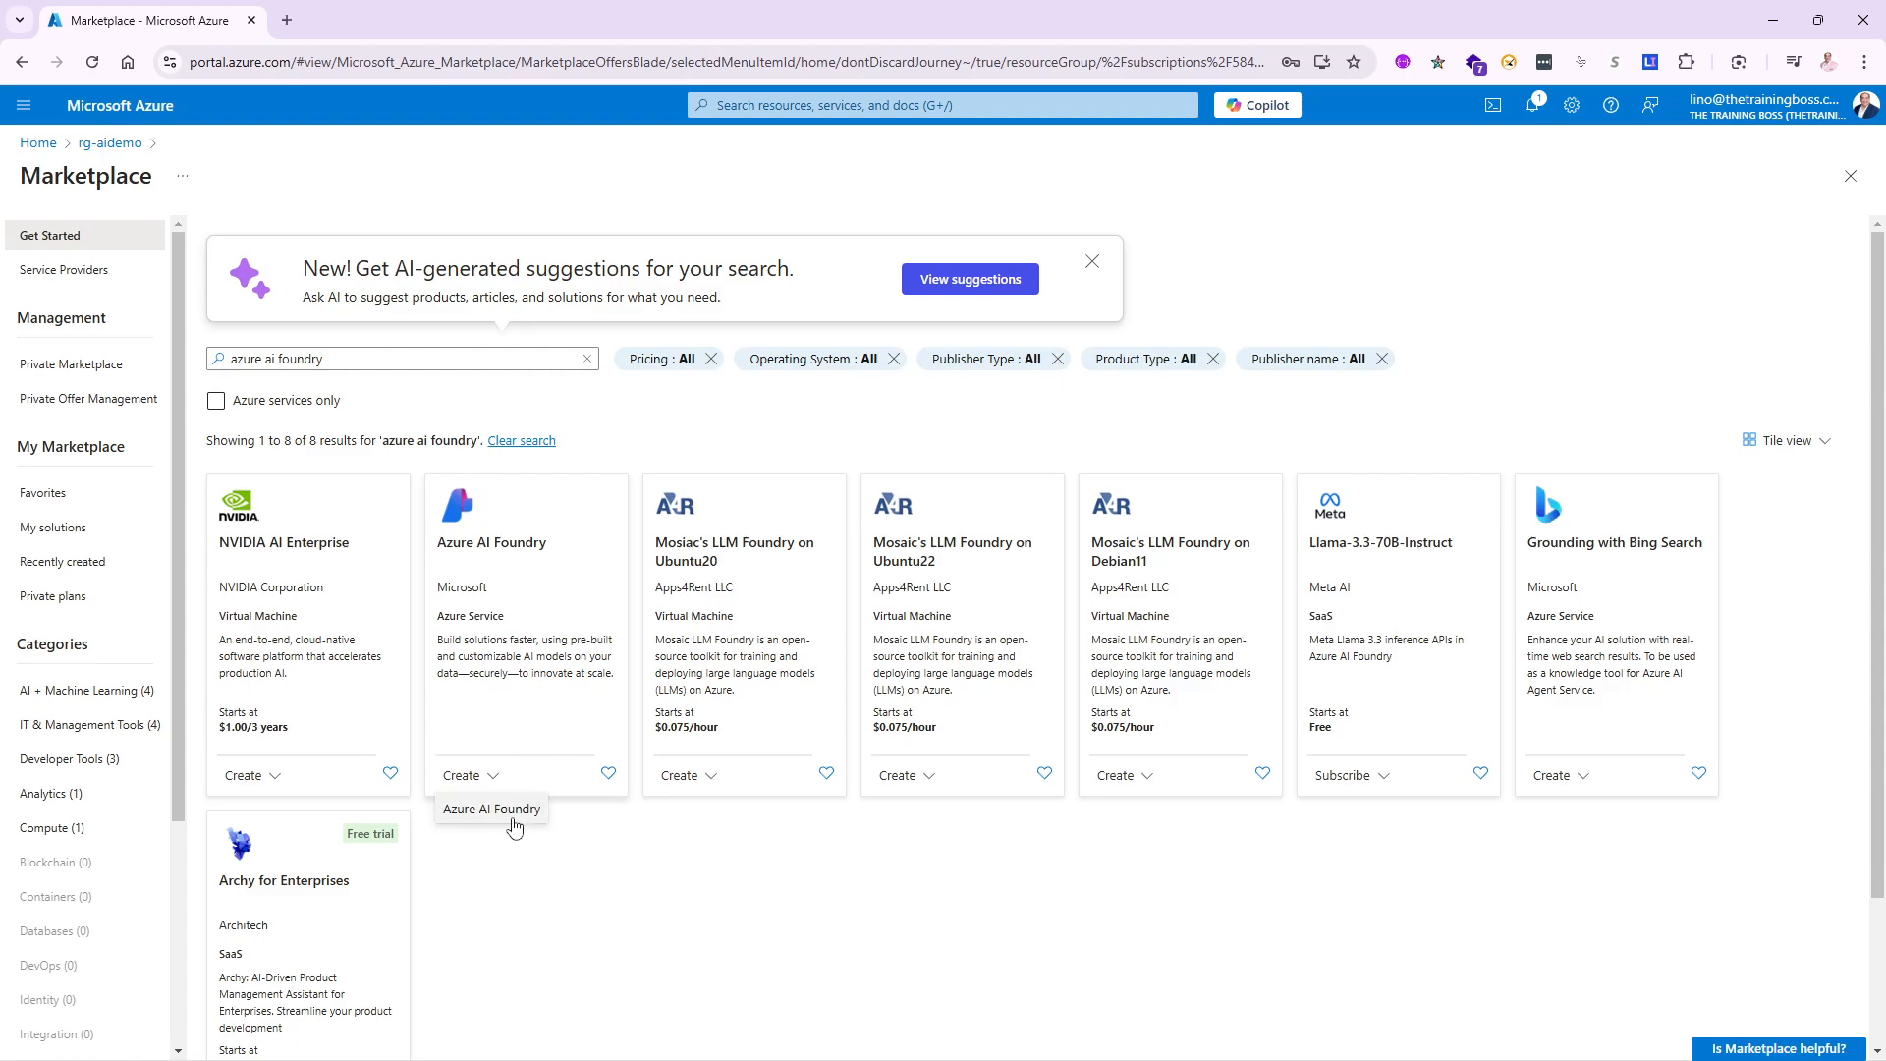
click(509, 812)
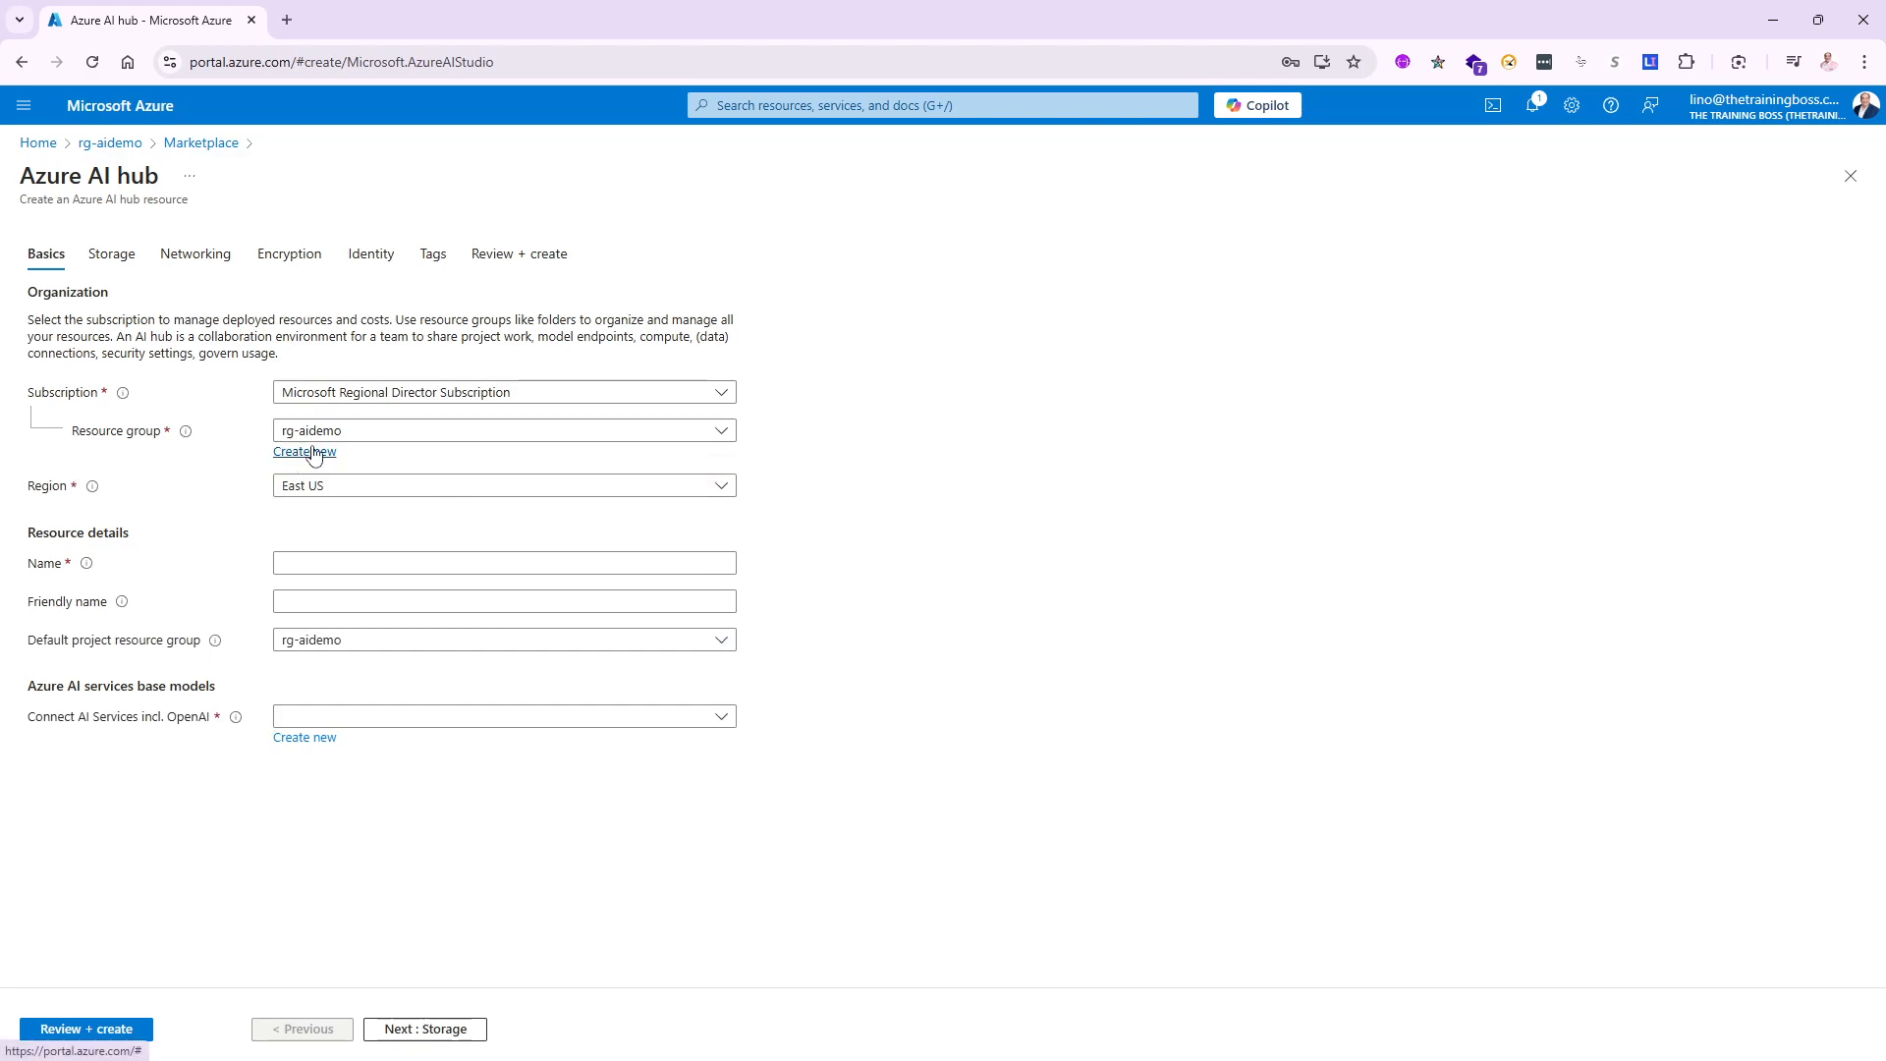
- Set the hub's region to East US 2, name it linoaihub, and continue to Storage
click(354, 497)
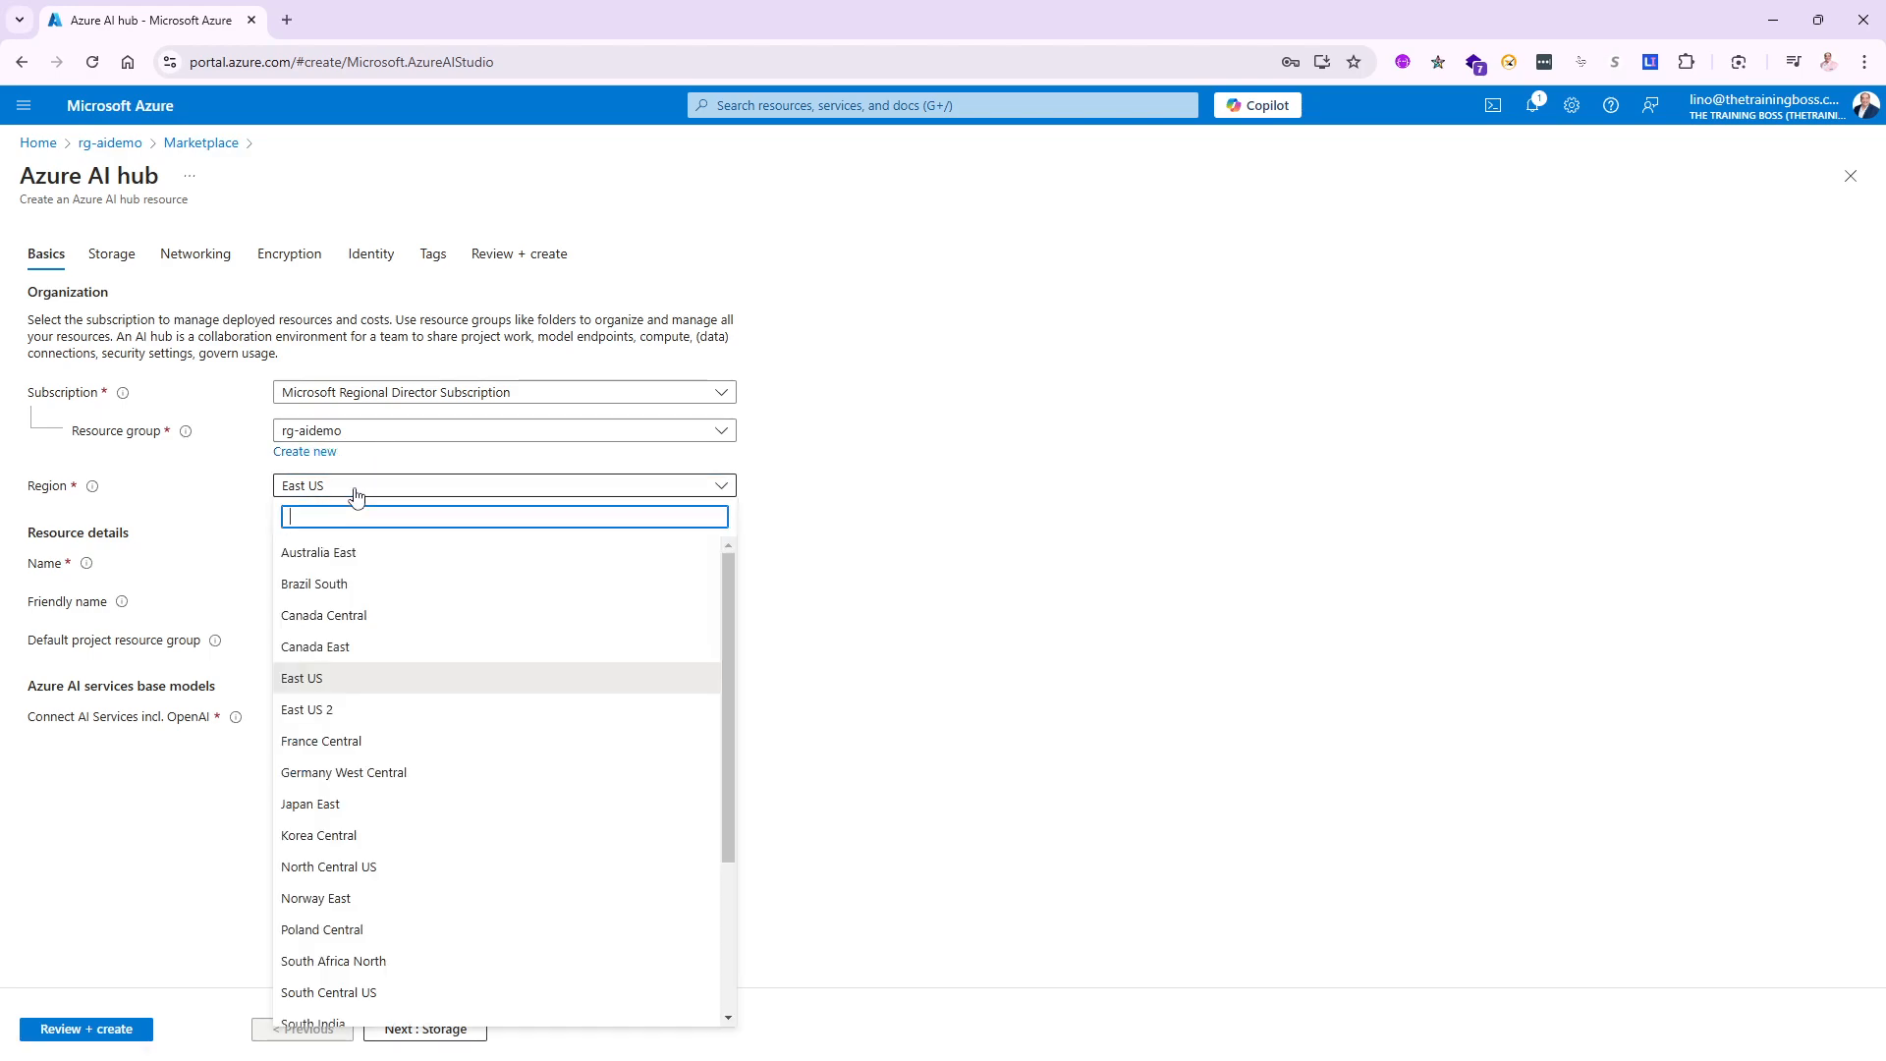
click(317, 722)
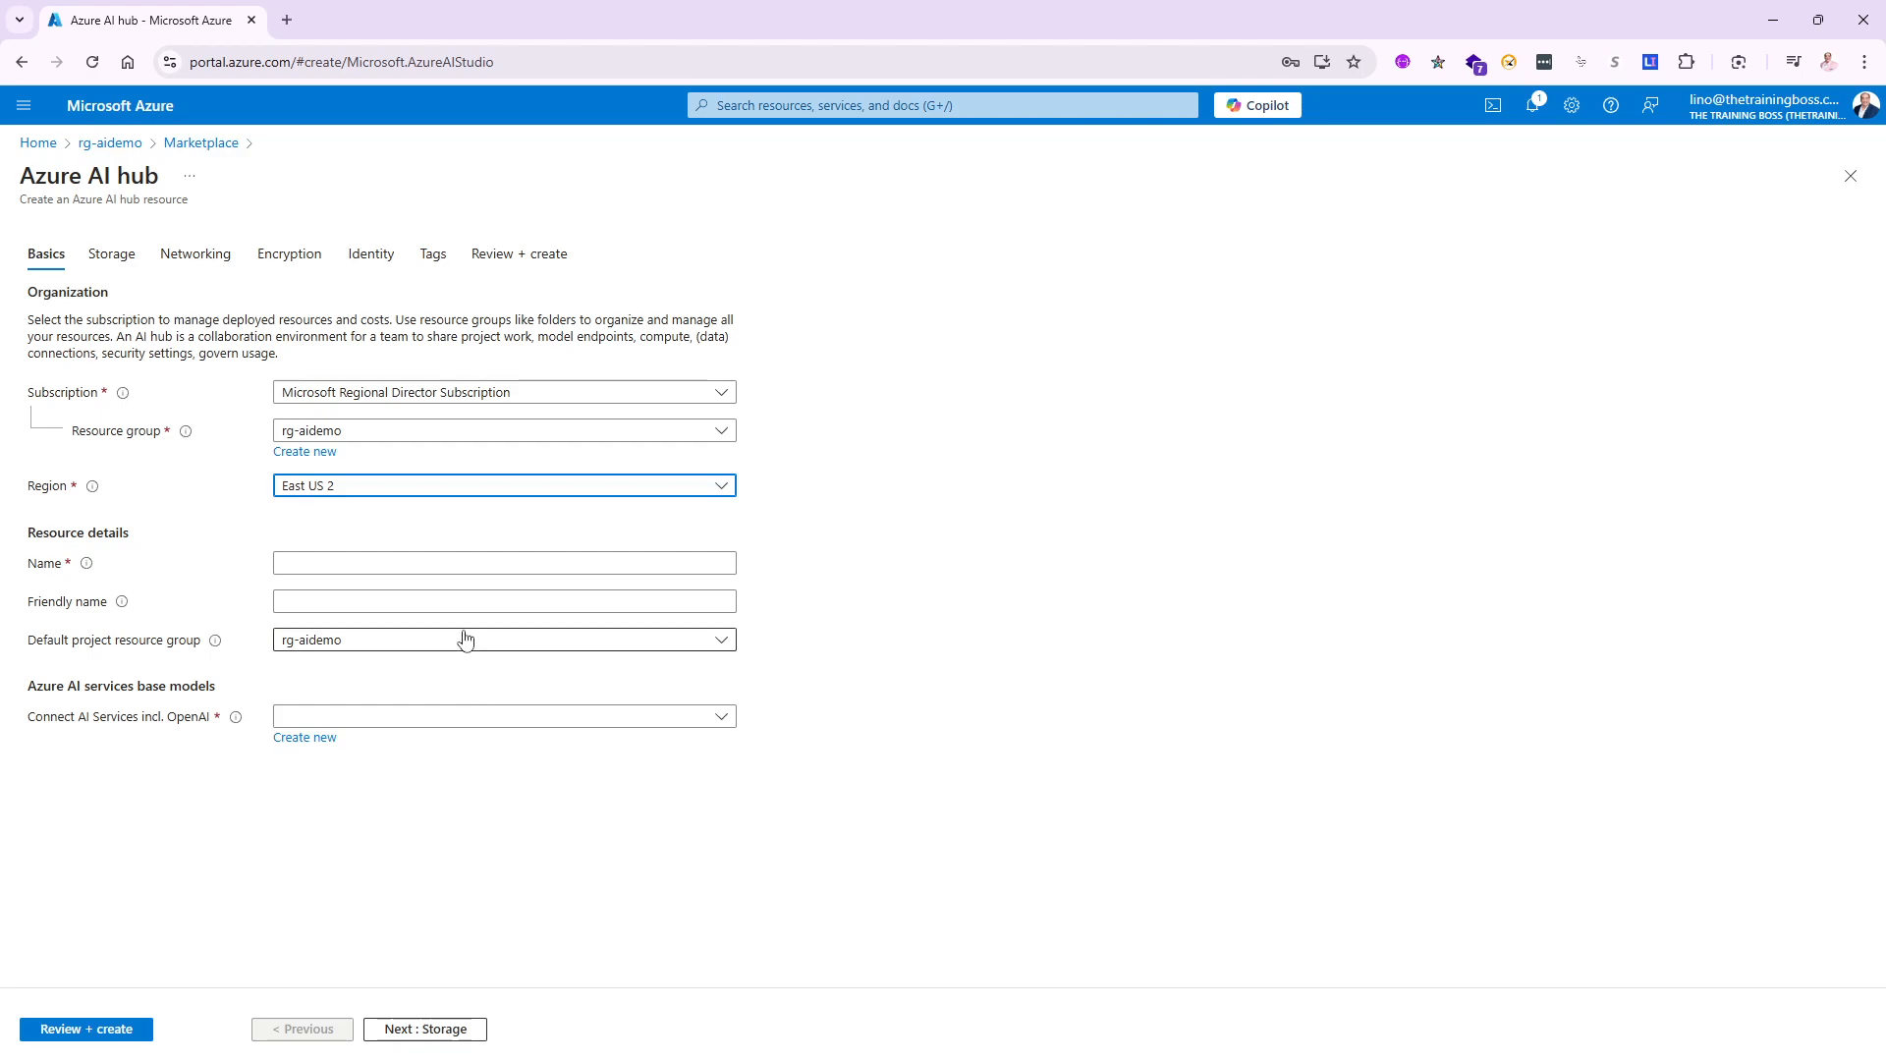
click(312, 564)
text(lino)
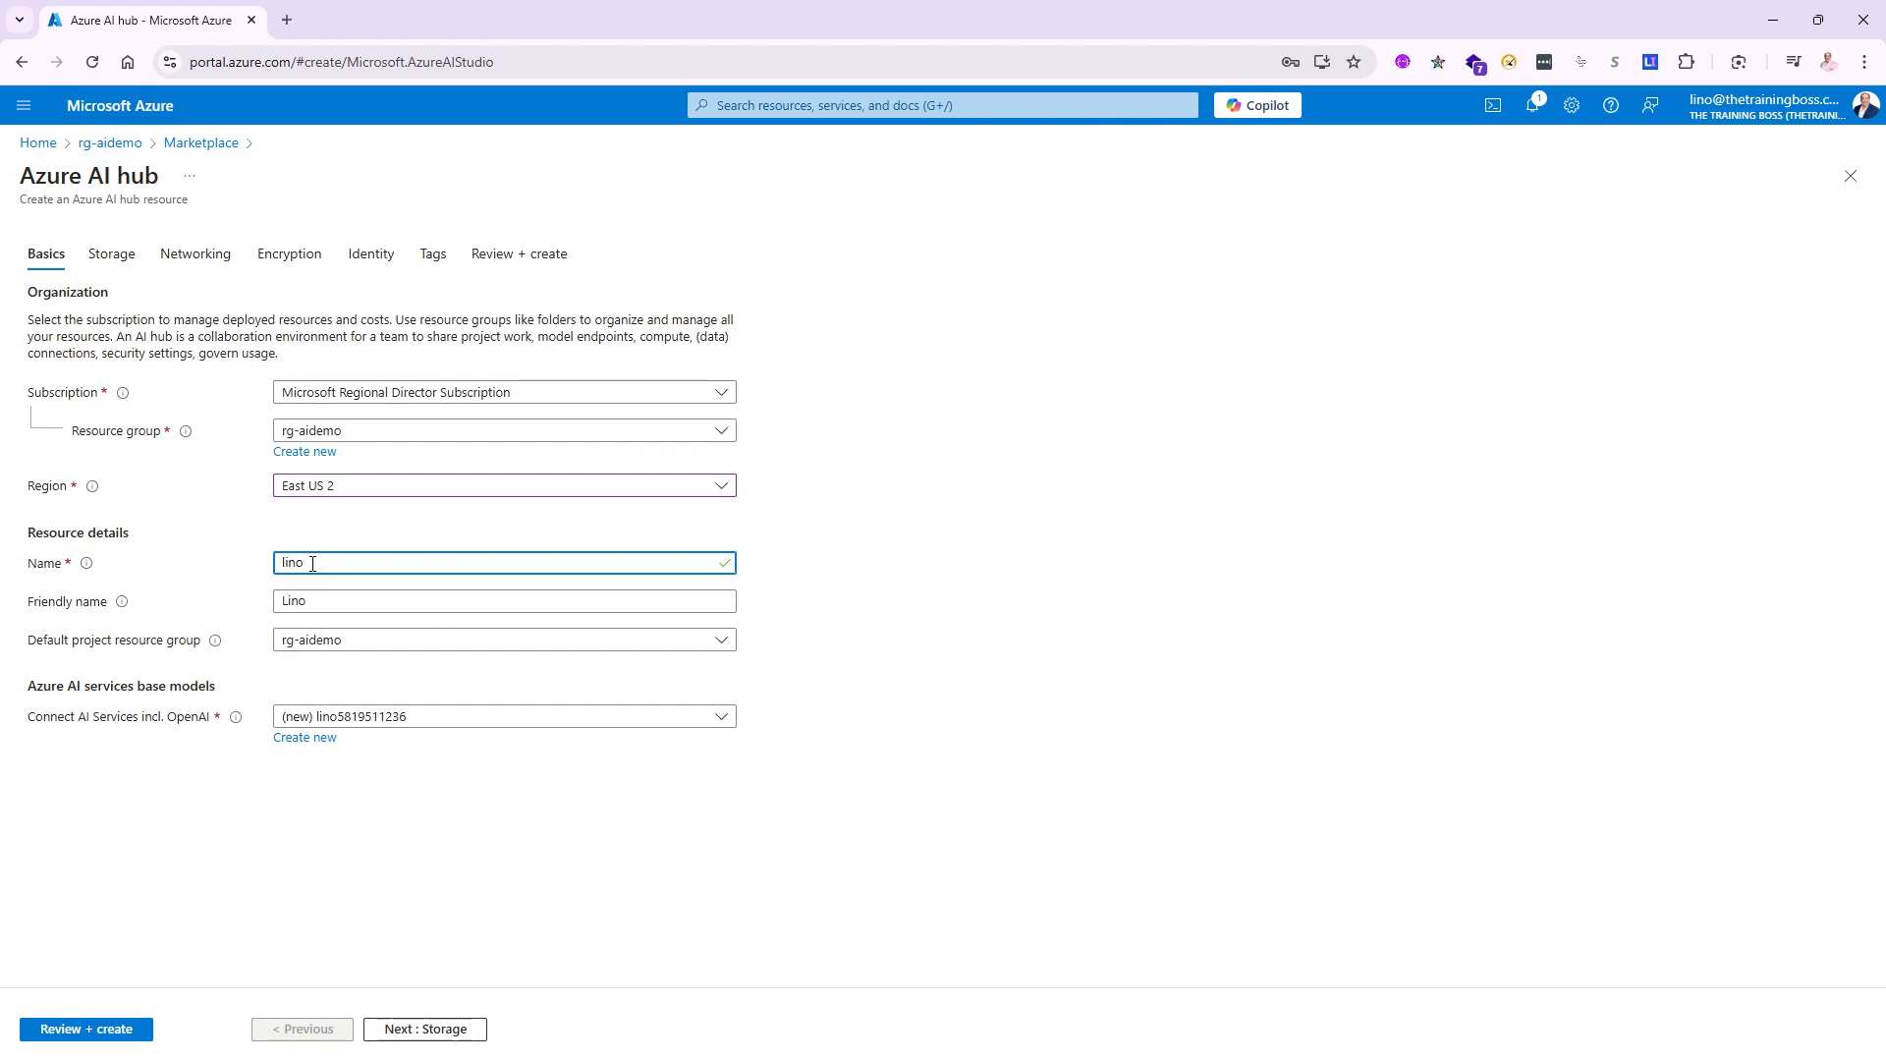
text(aihub)
click(455, 1032)
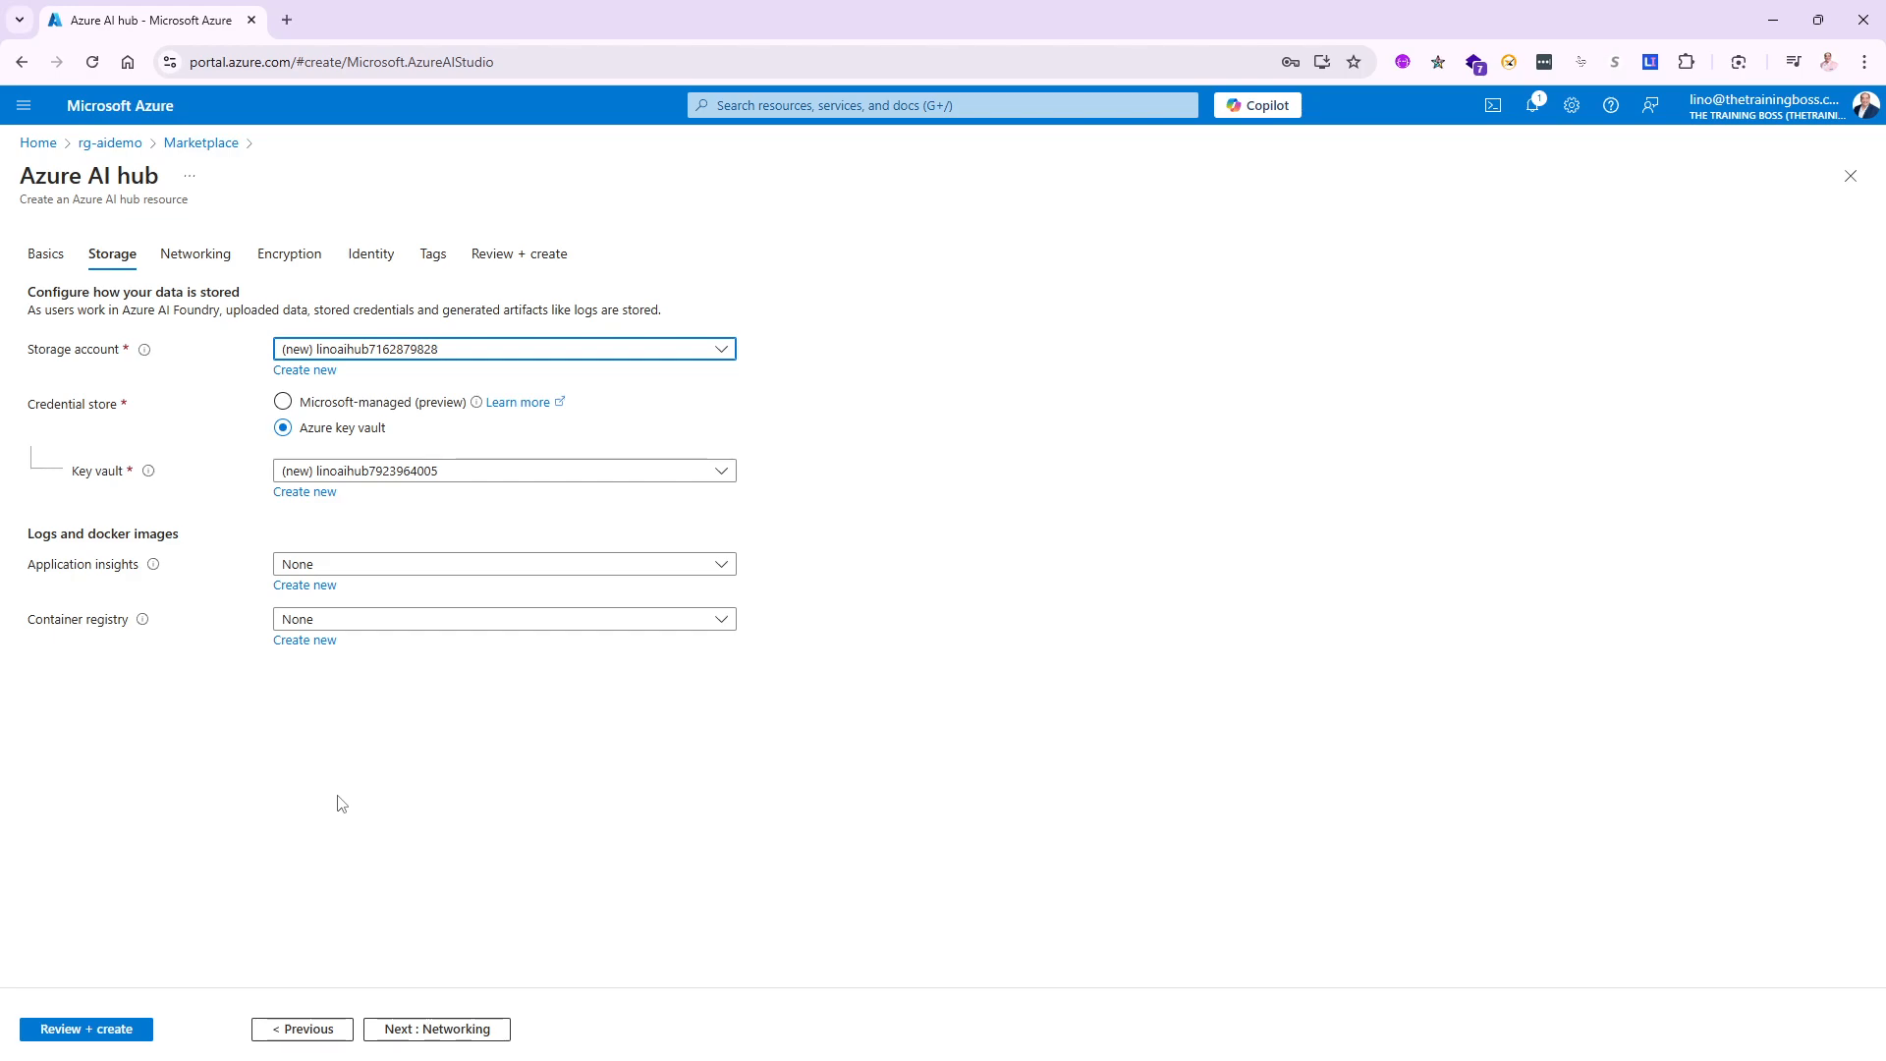
- Keep default Networking, Encryption, Identity and Tags settings for linoaihub and reach Review + create
click(425, 1031)
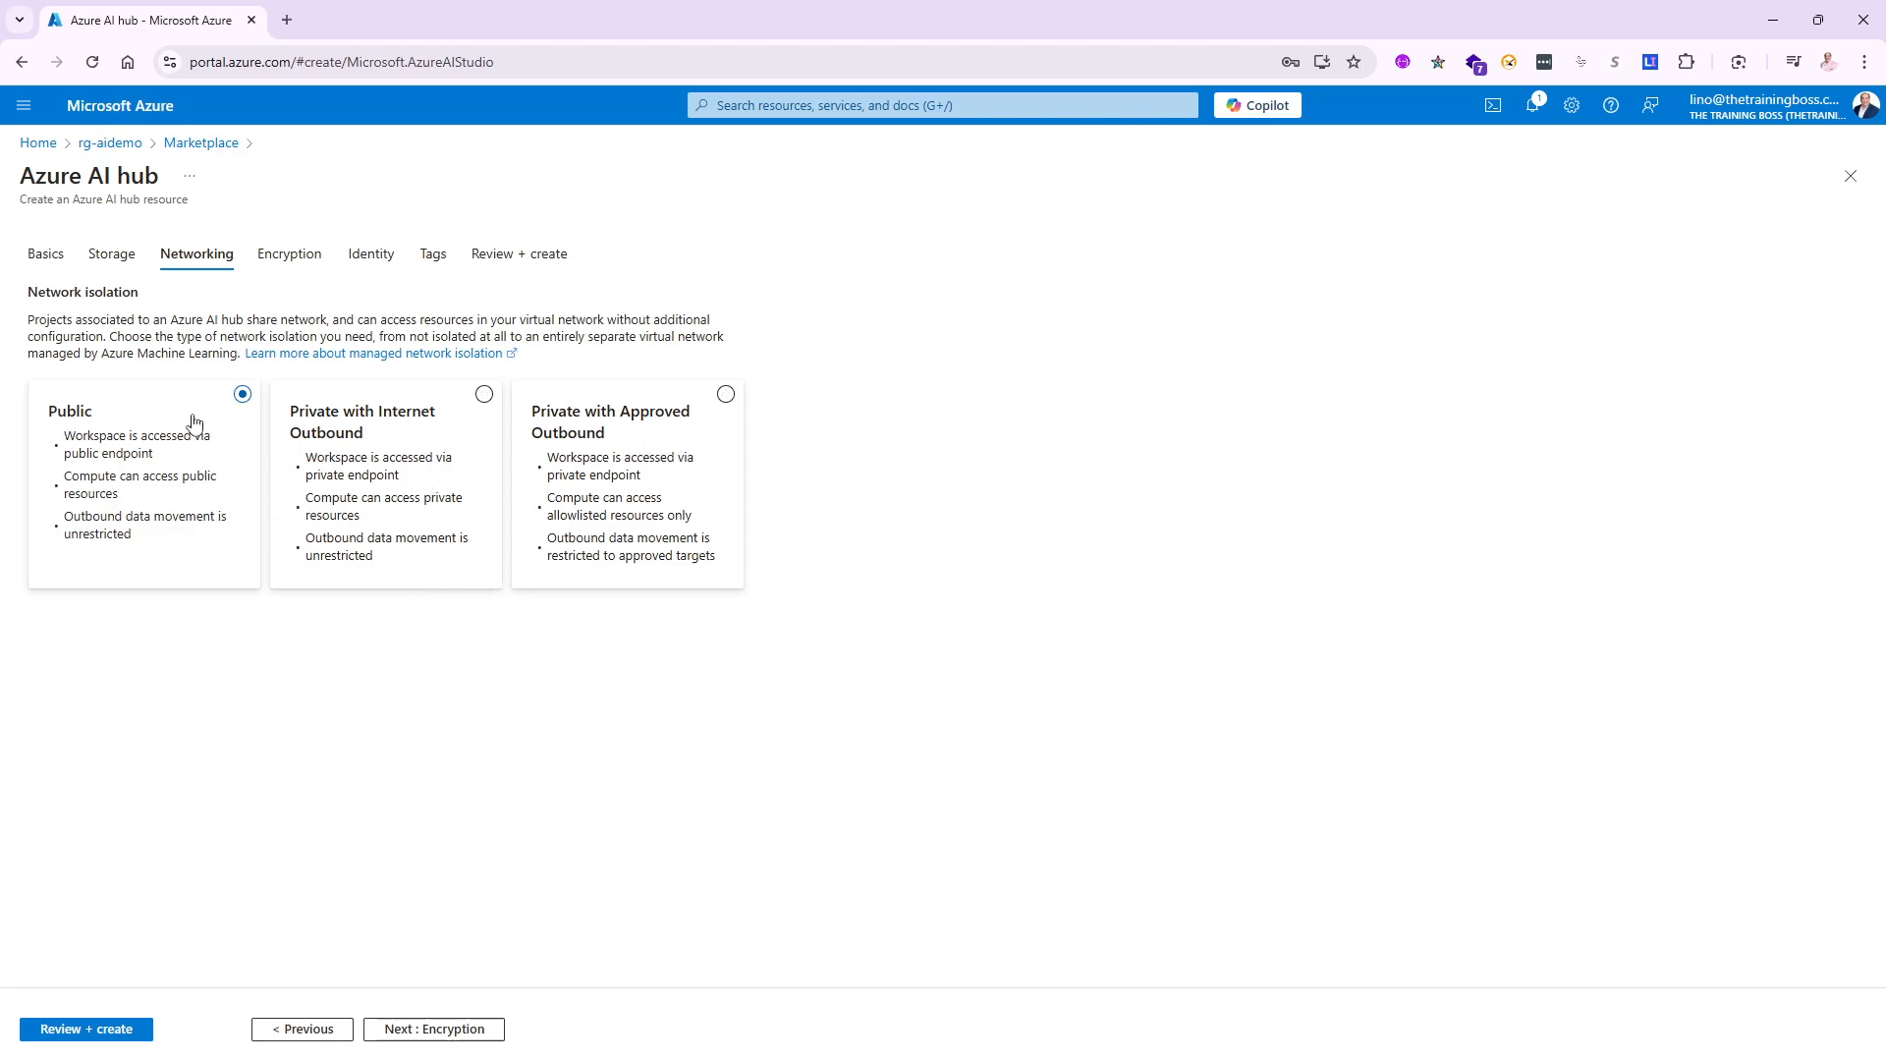
click(451, 1033)
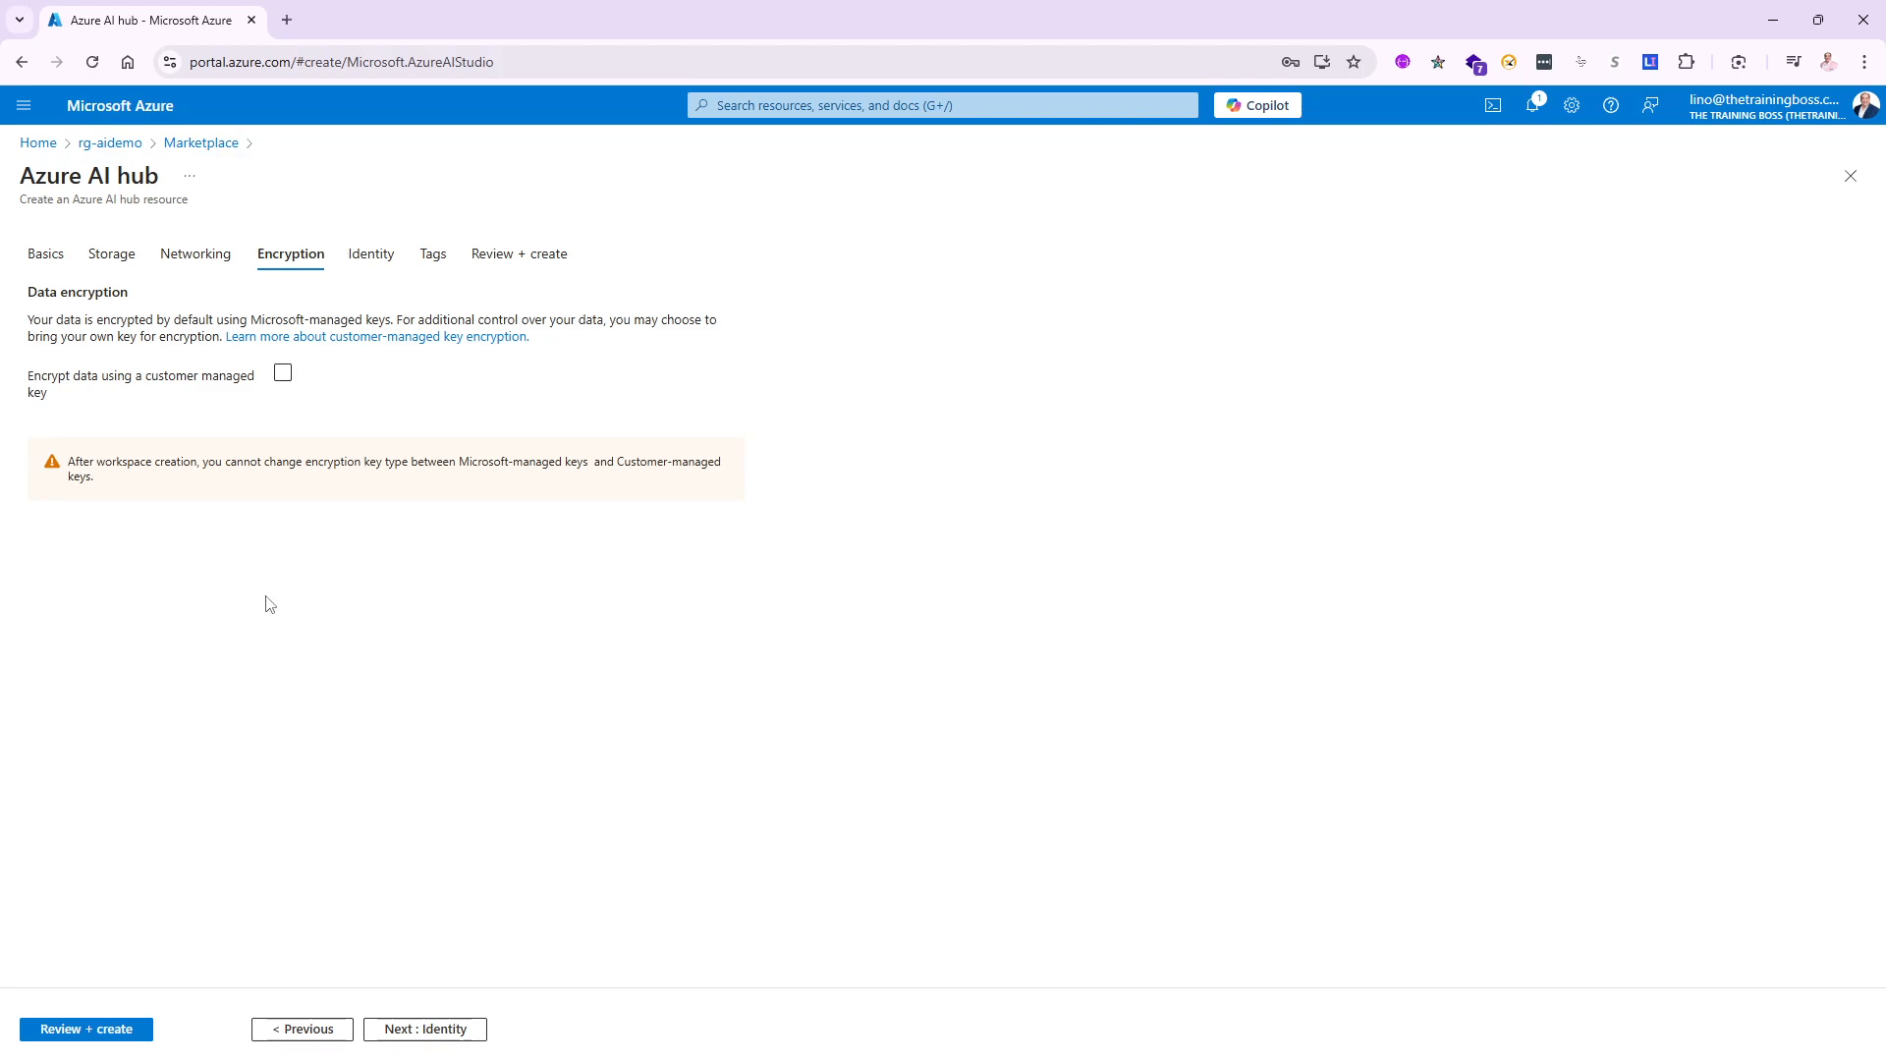
click(447, 1031)
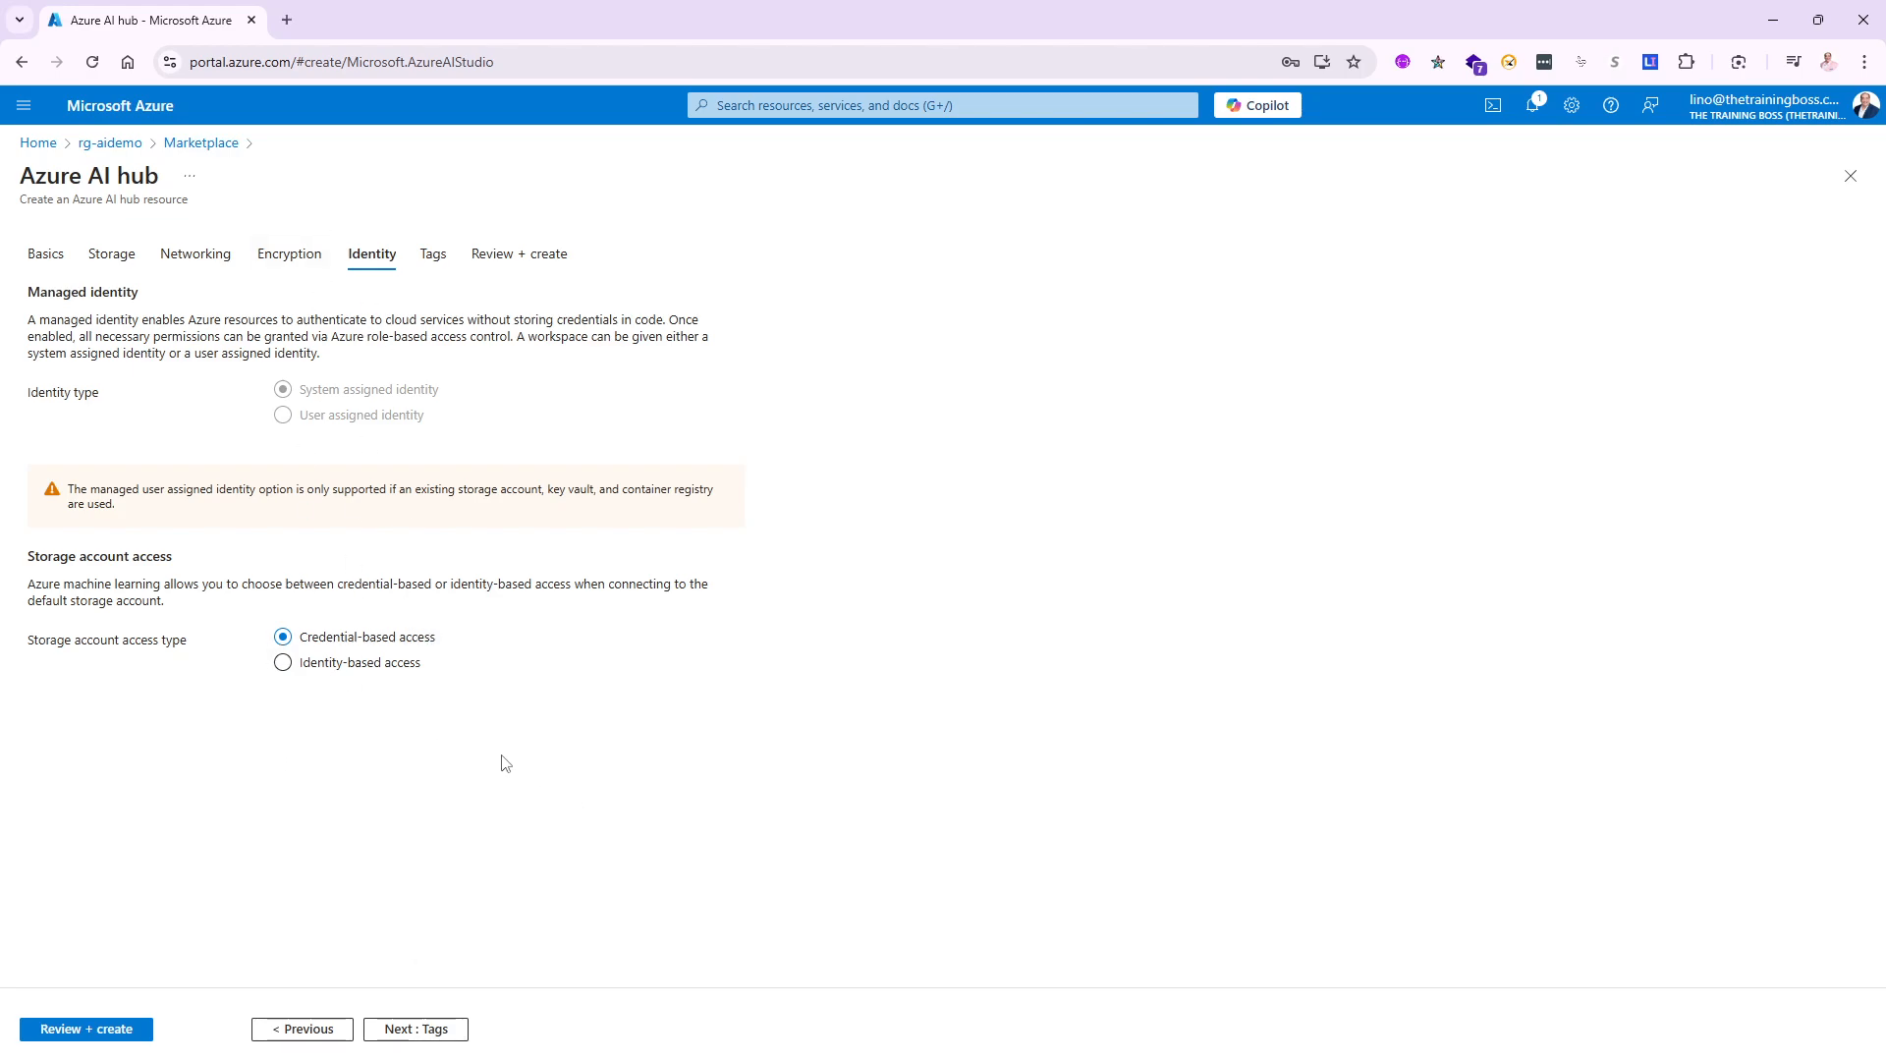
click(412, 1031)
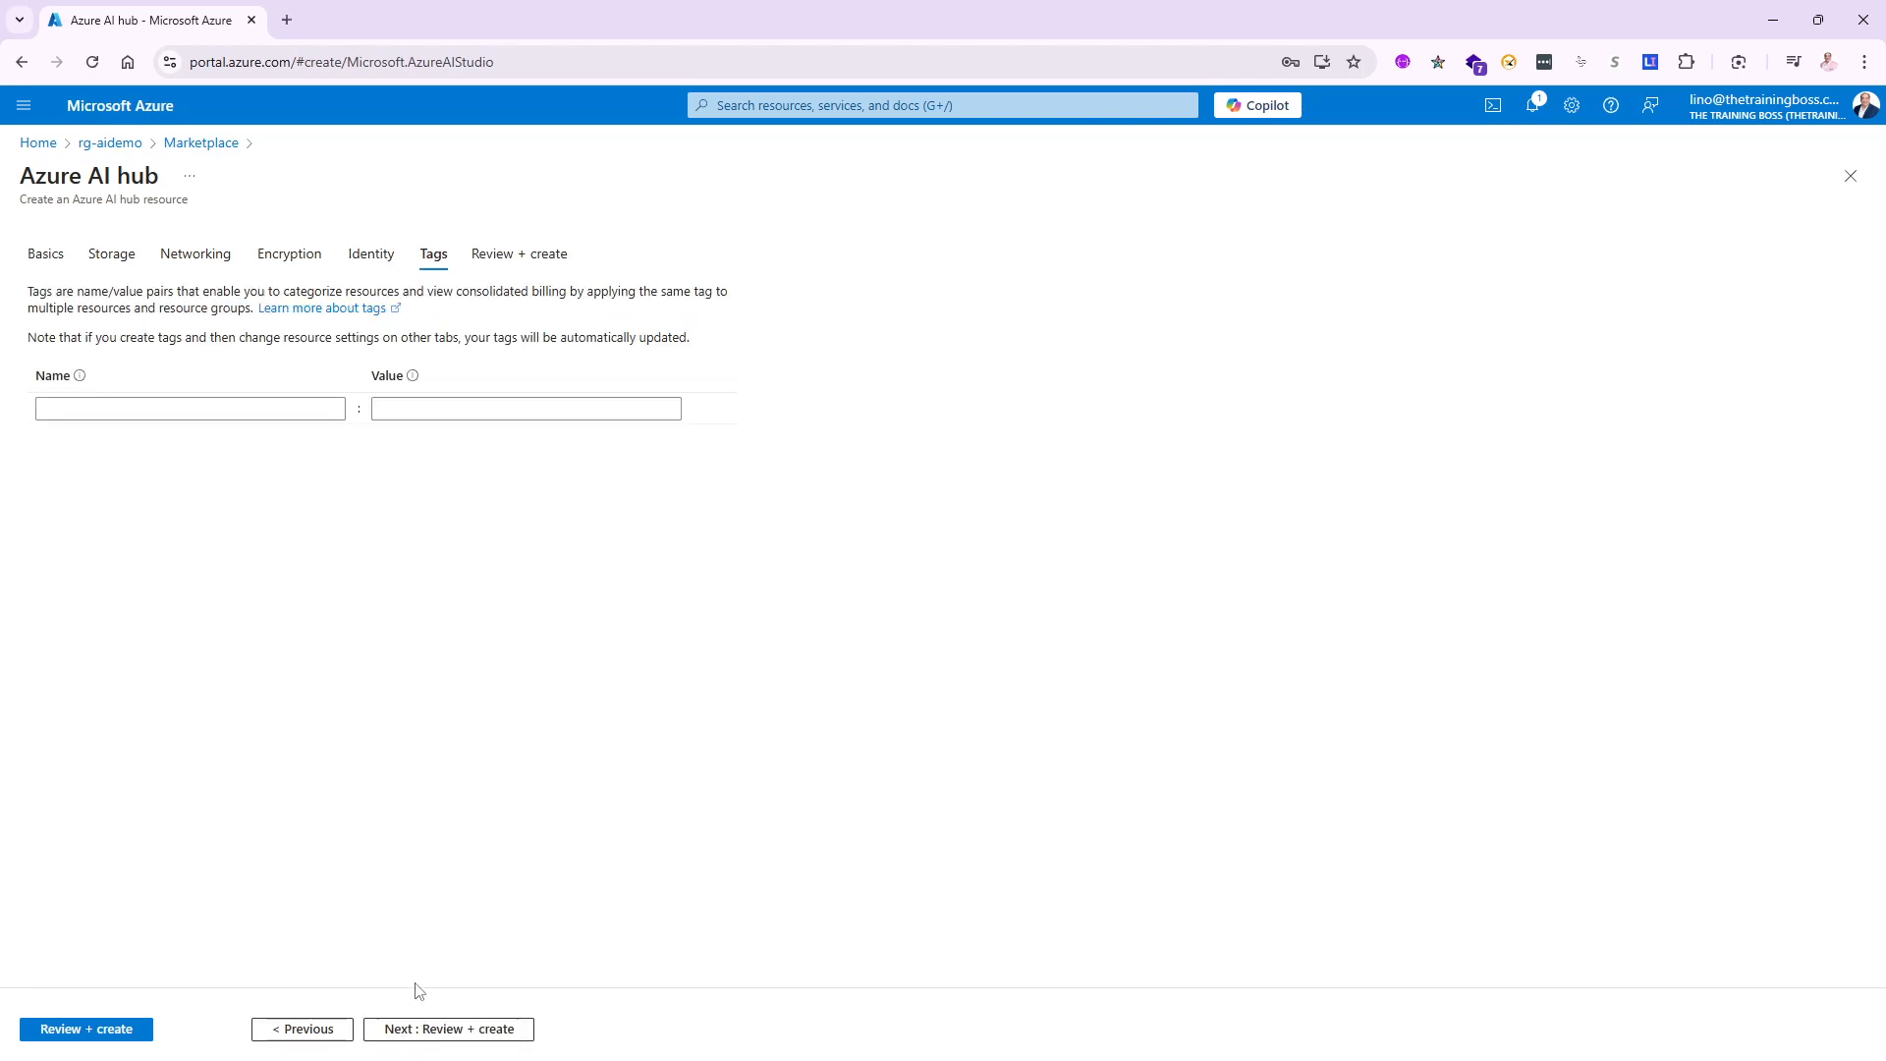
click(438, 1031)
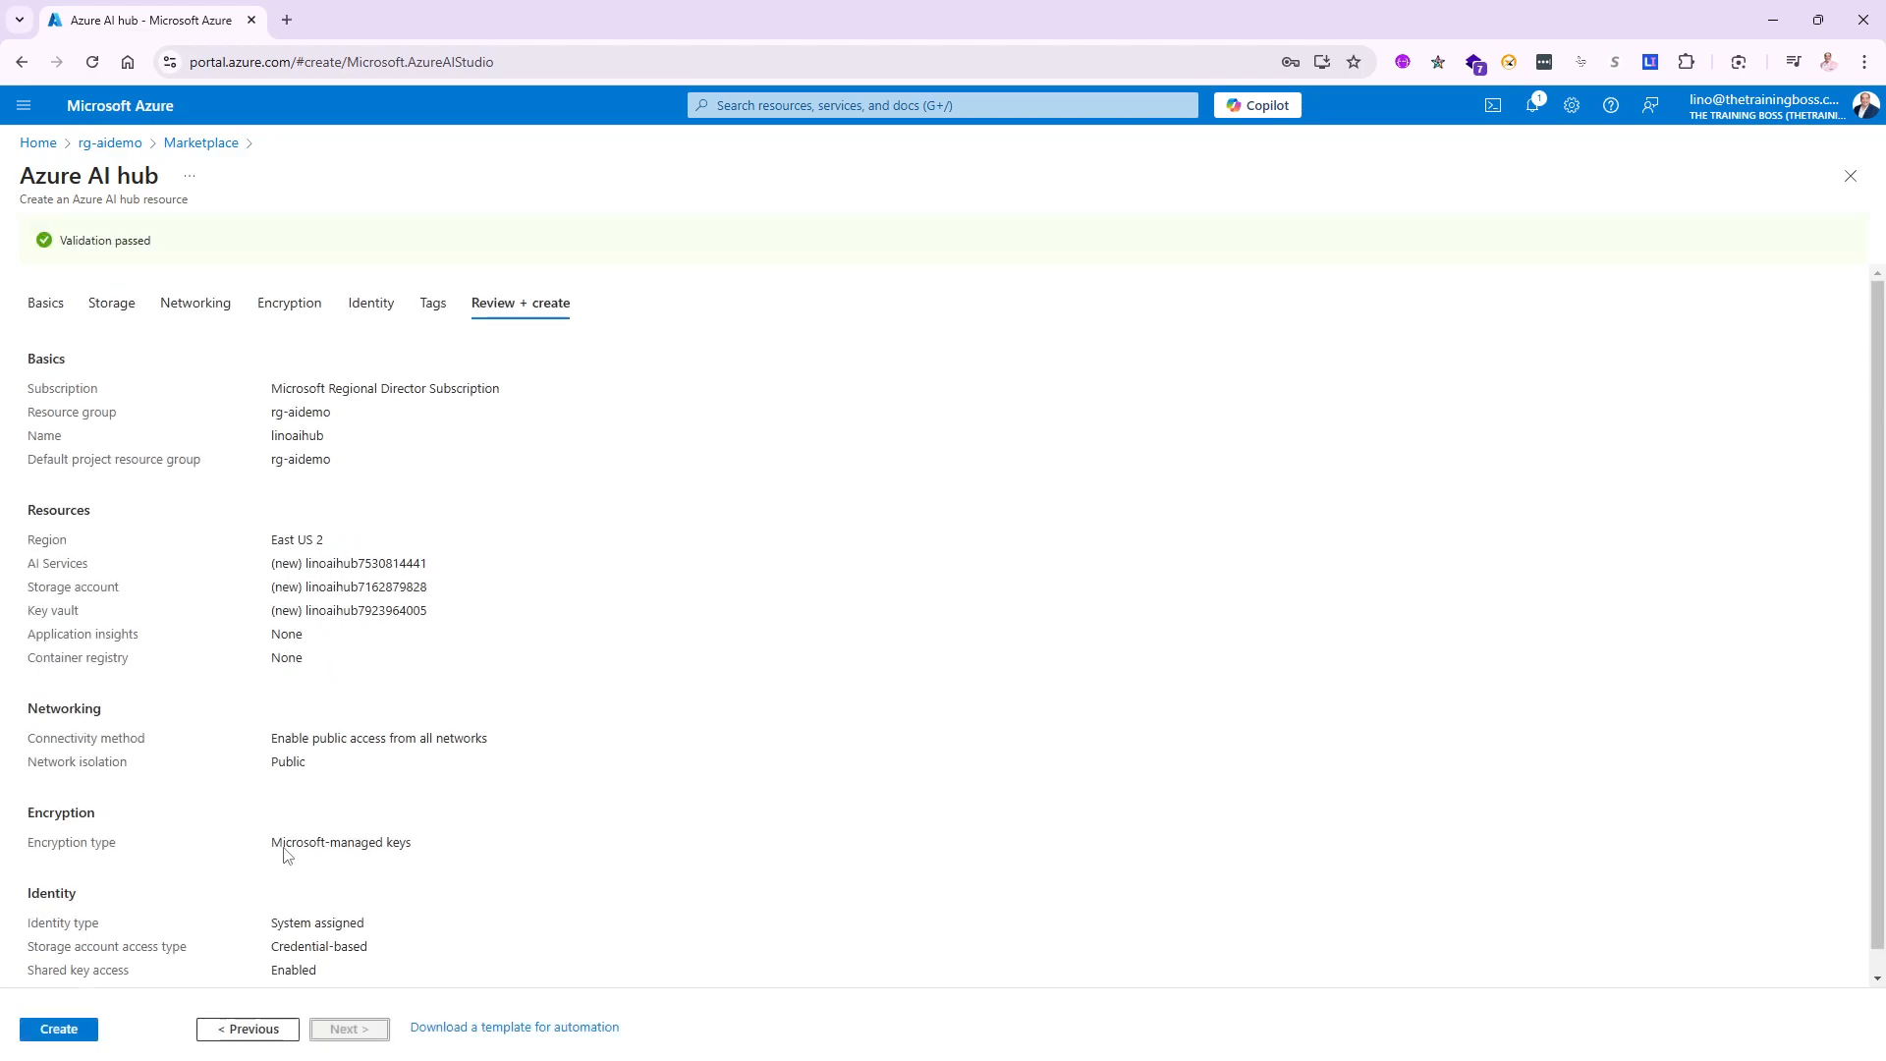
- Create the linoaihub hub and go to the resource once deployment completes
click(59, 1028)
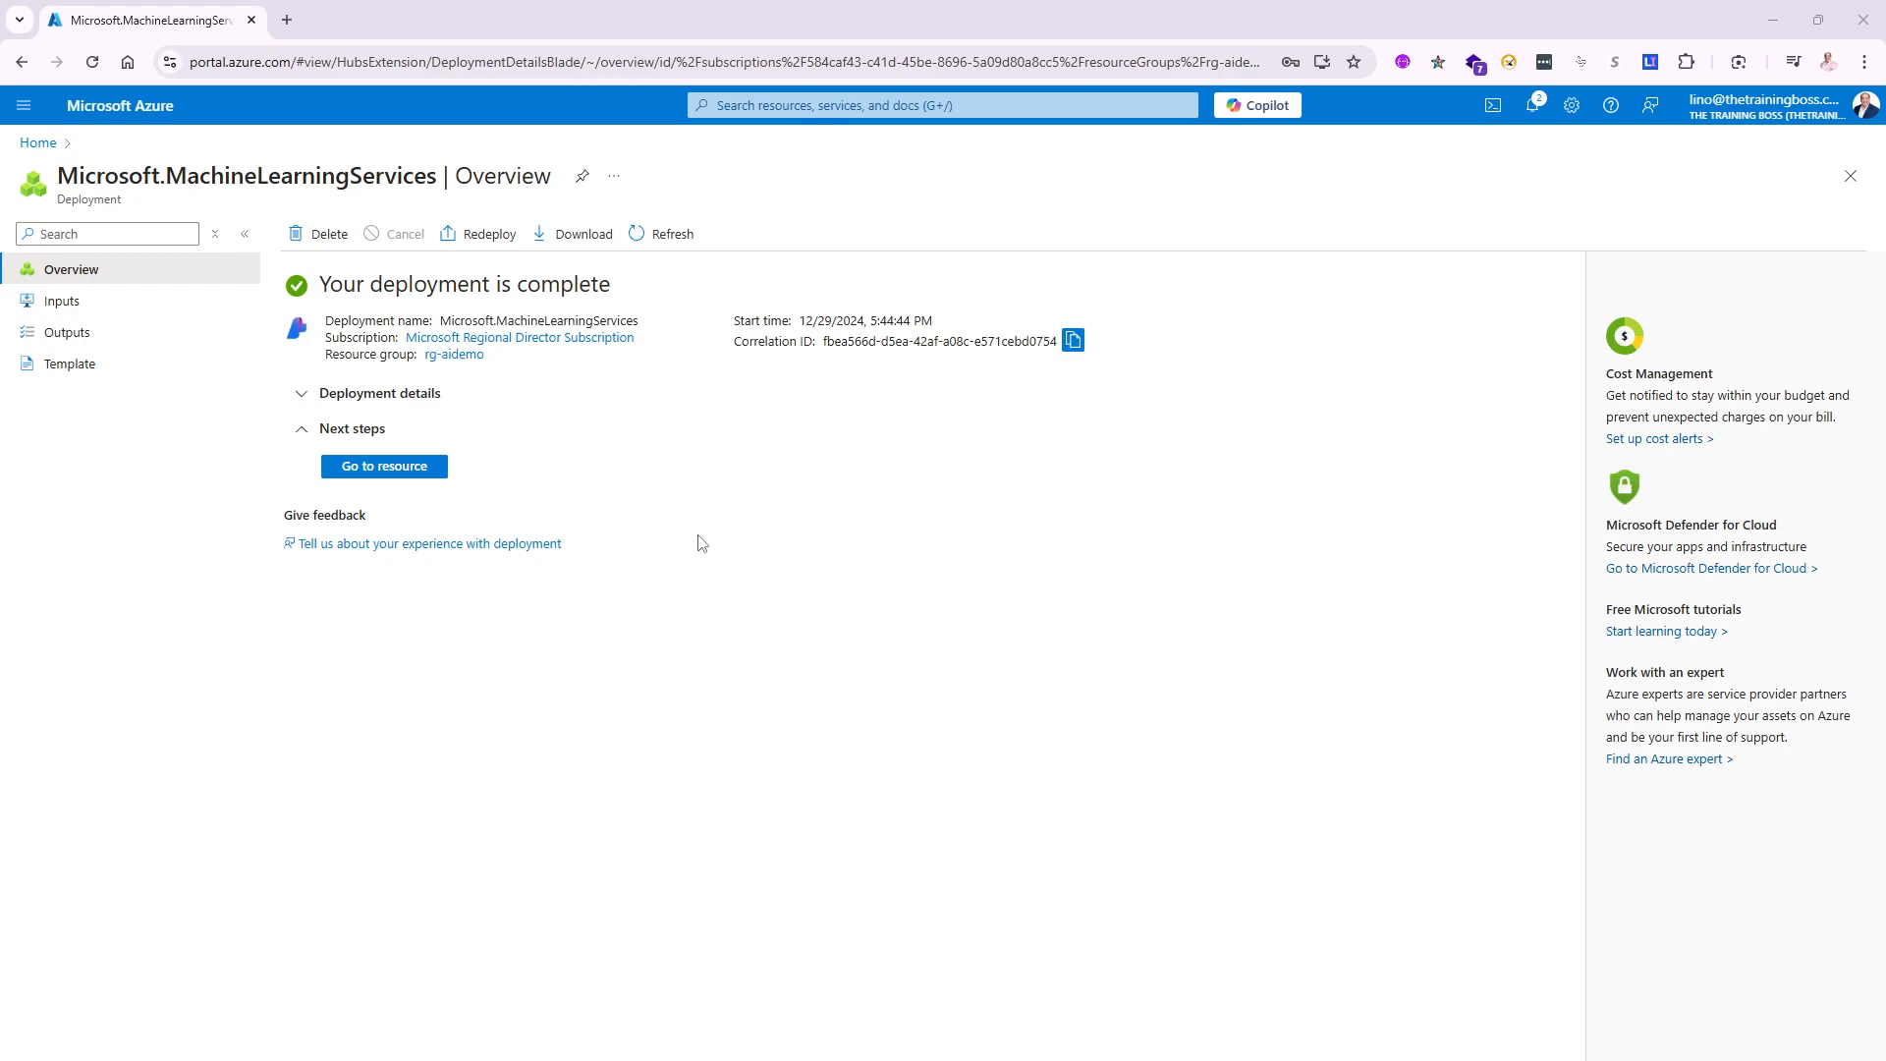
click(387, 478)
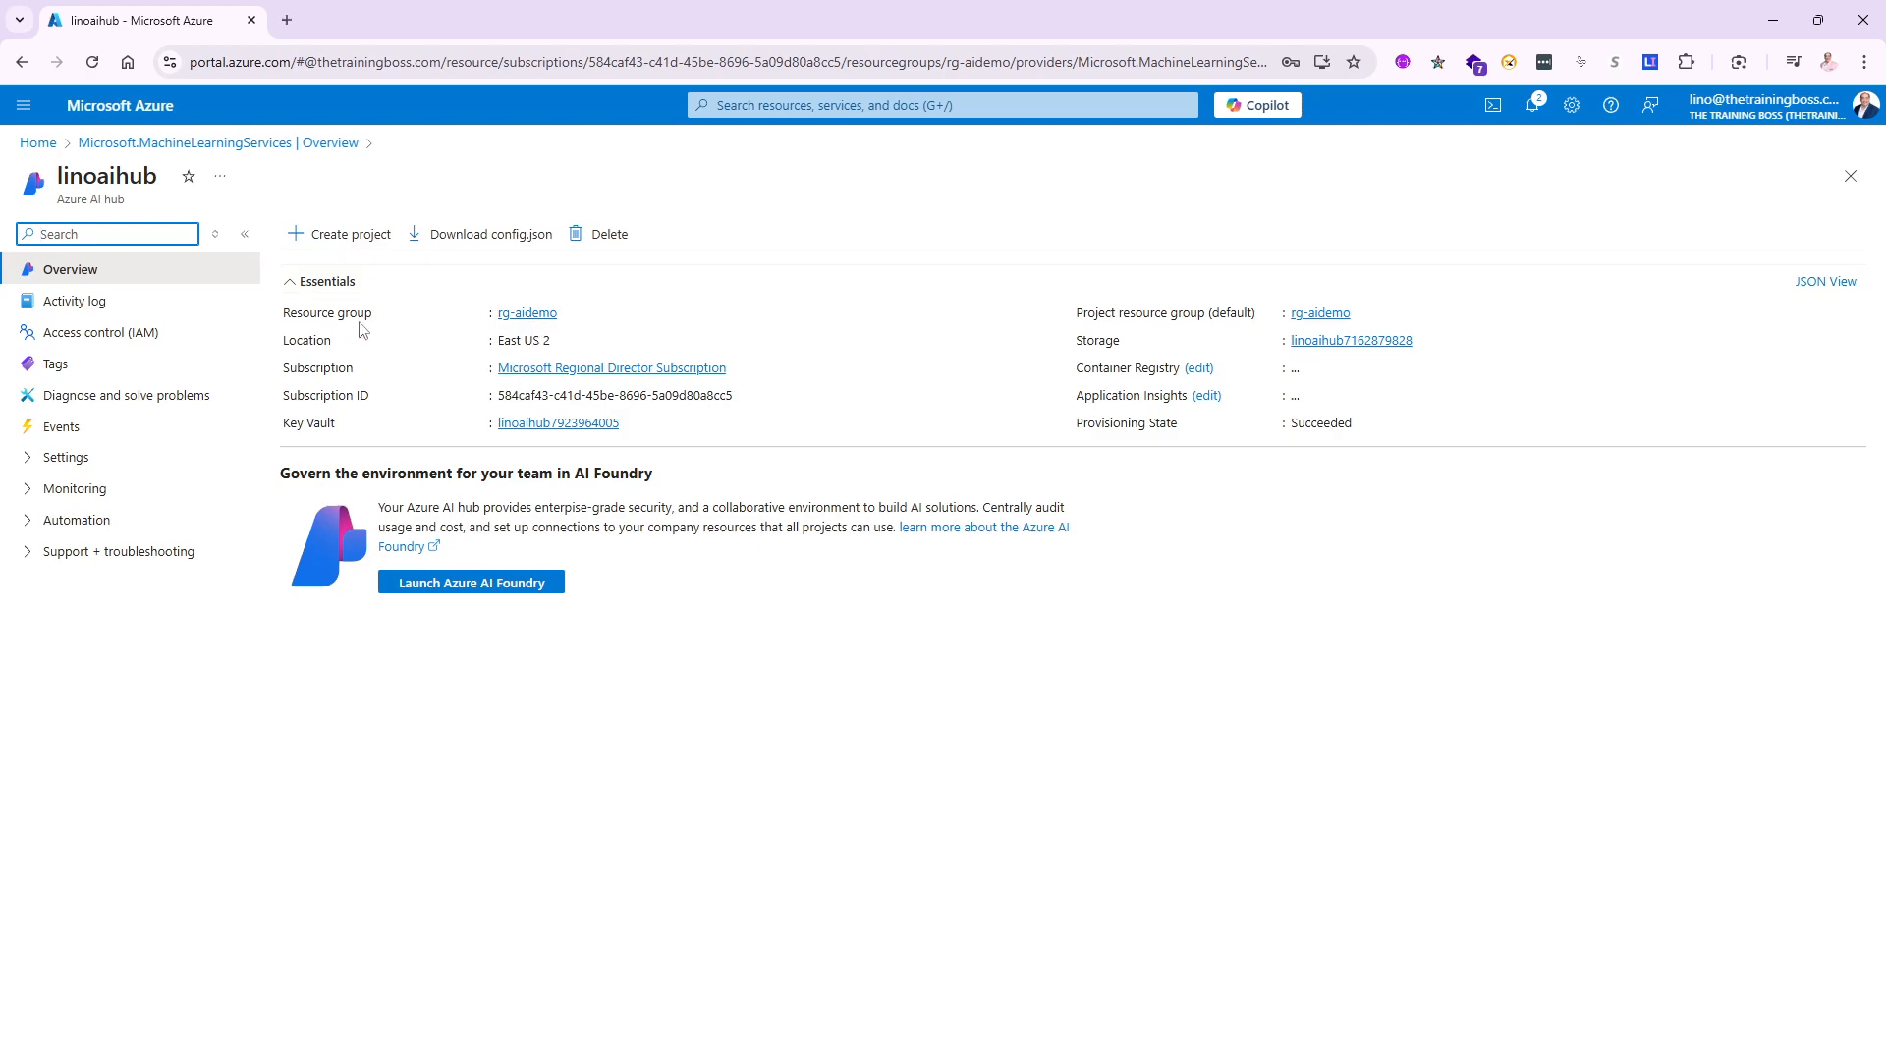
click(527, 313)
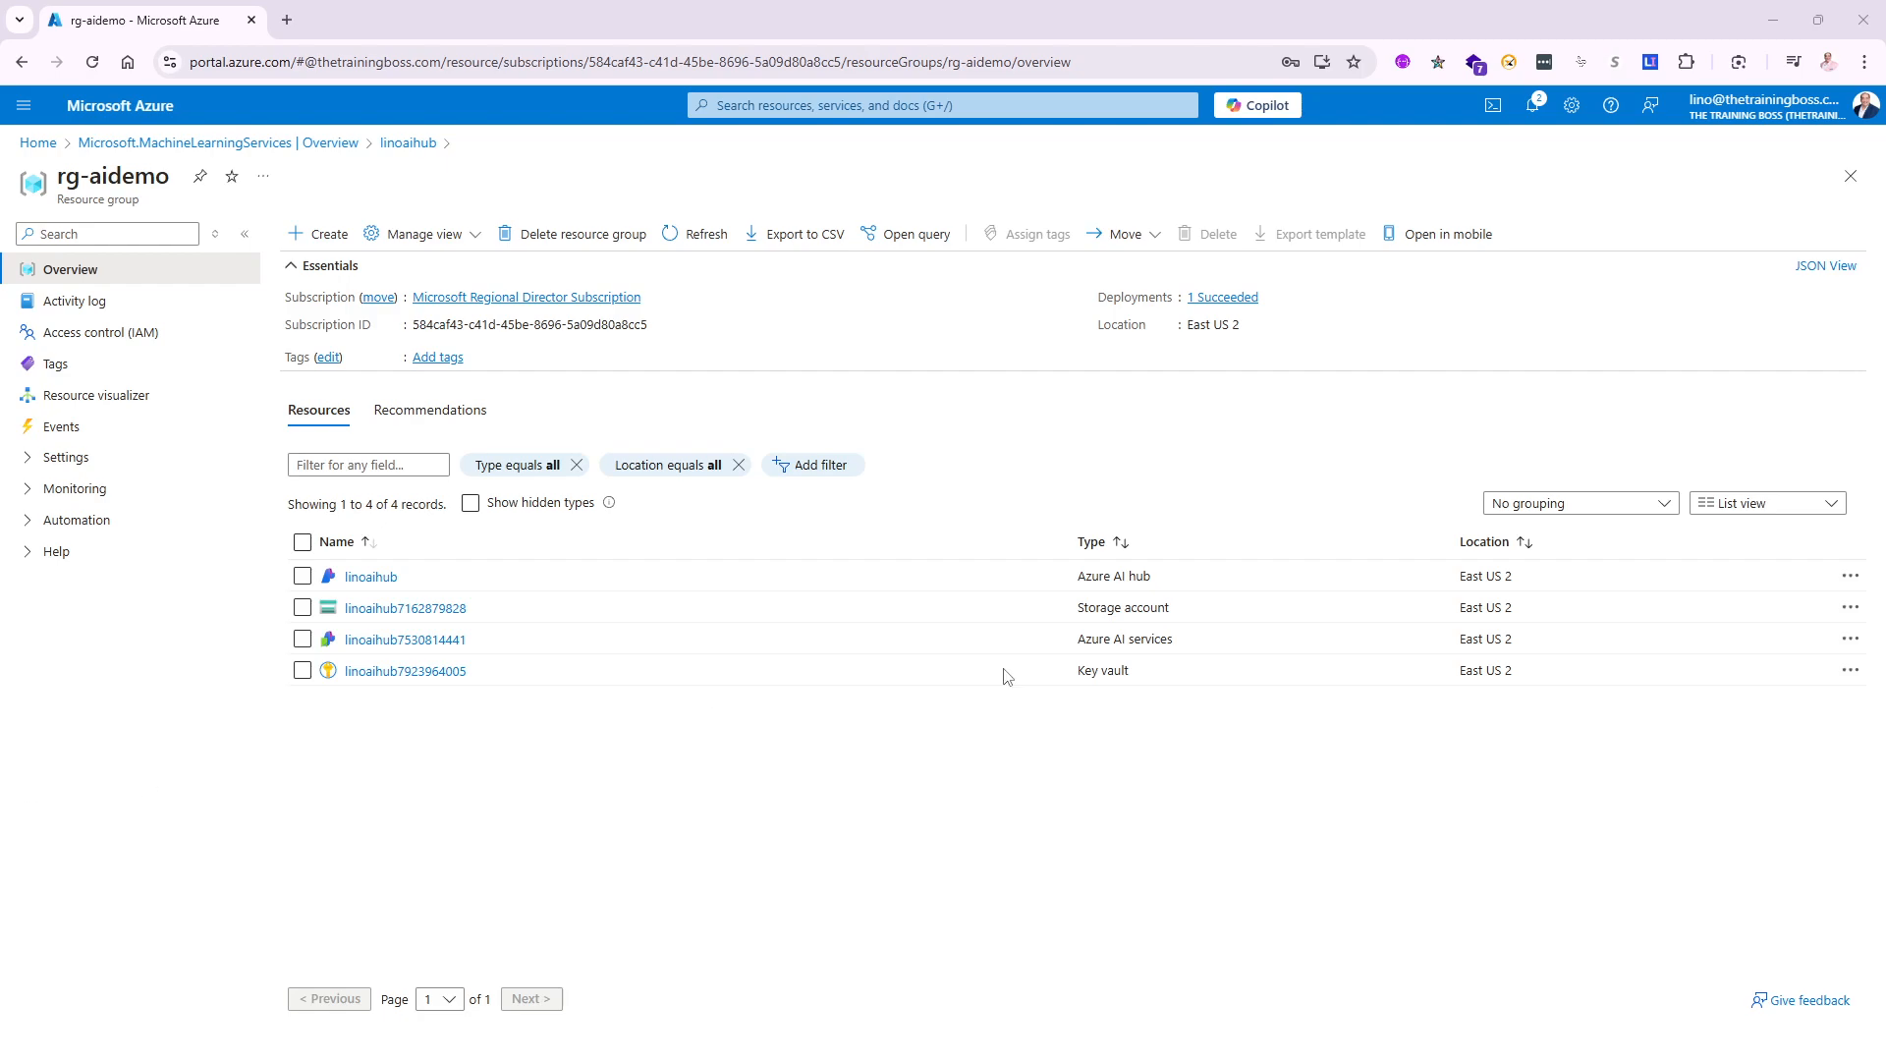
click(383, 580)
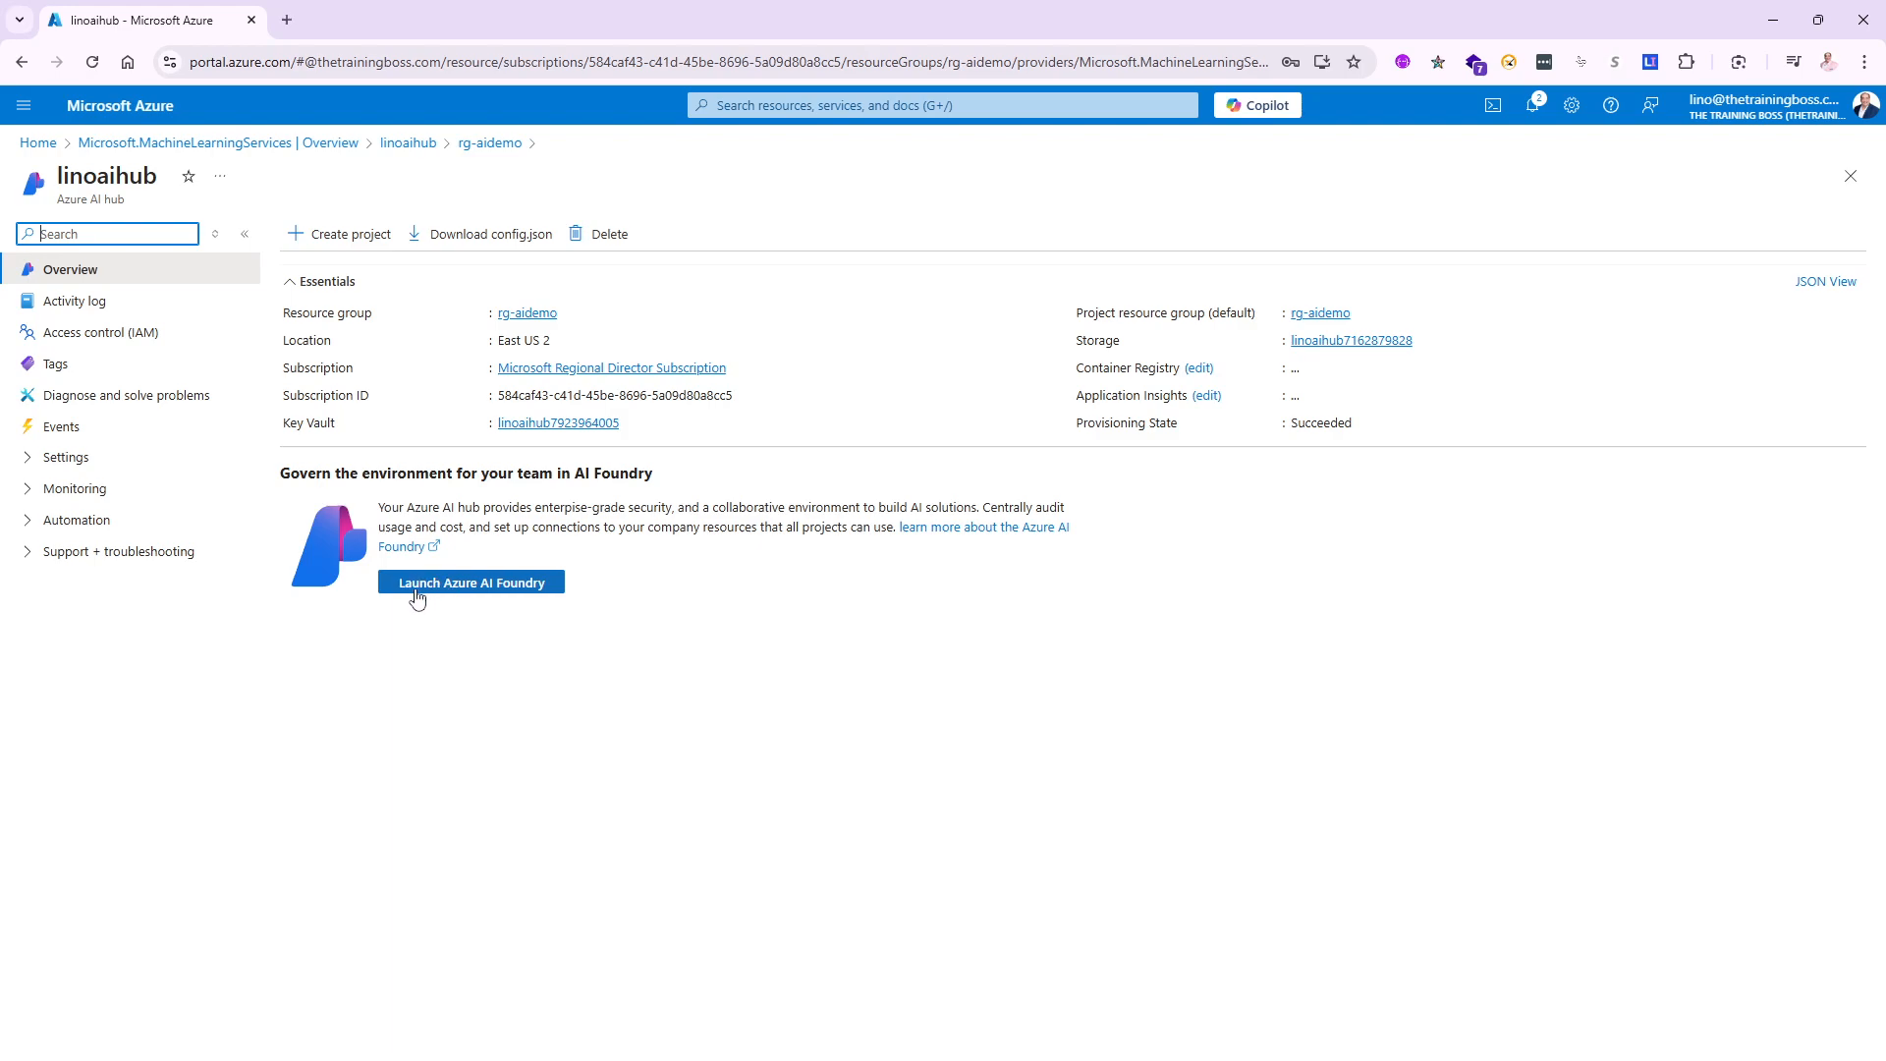
- Launch Azure AI Foundry and create a project named lino-project
click(472, 586)
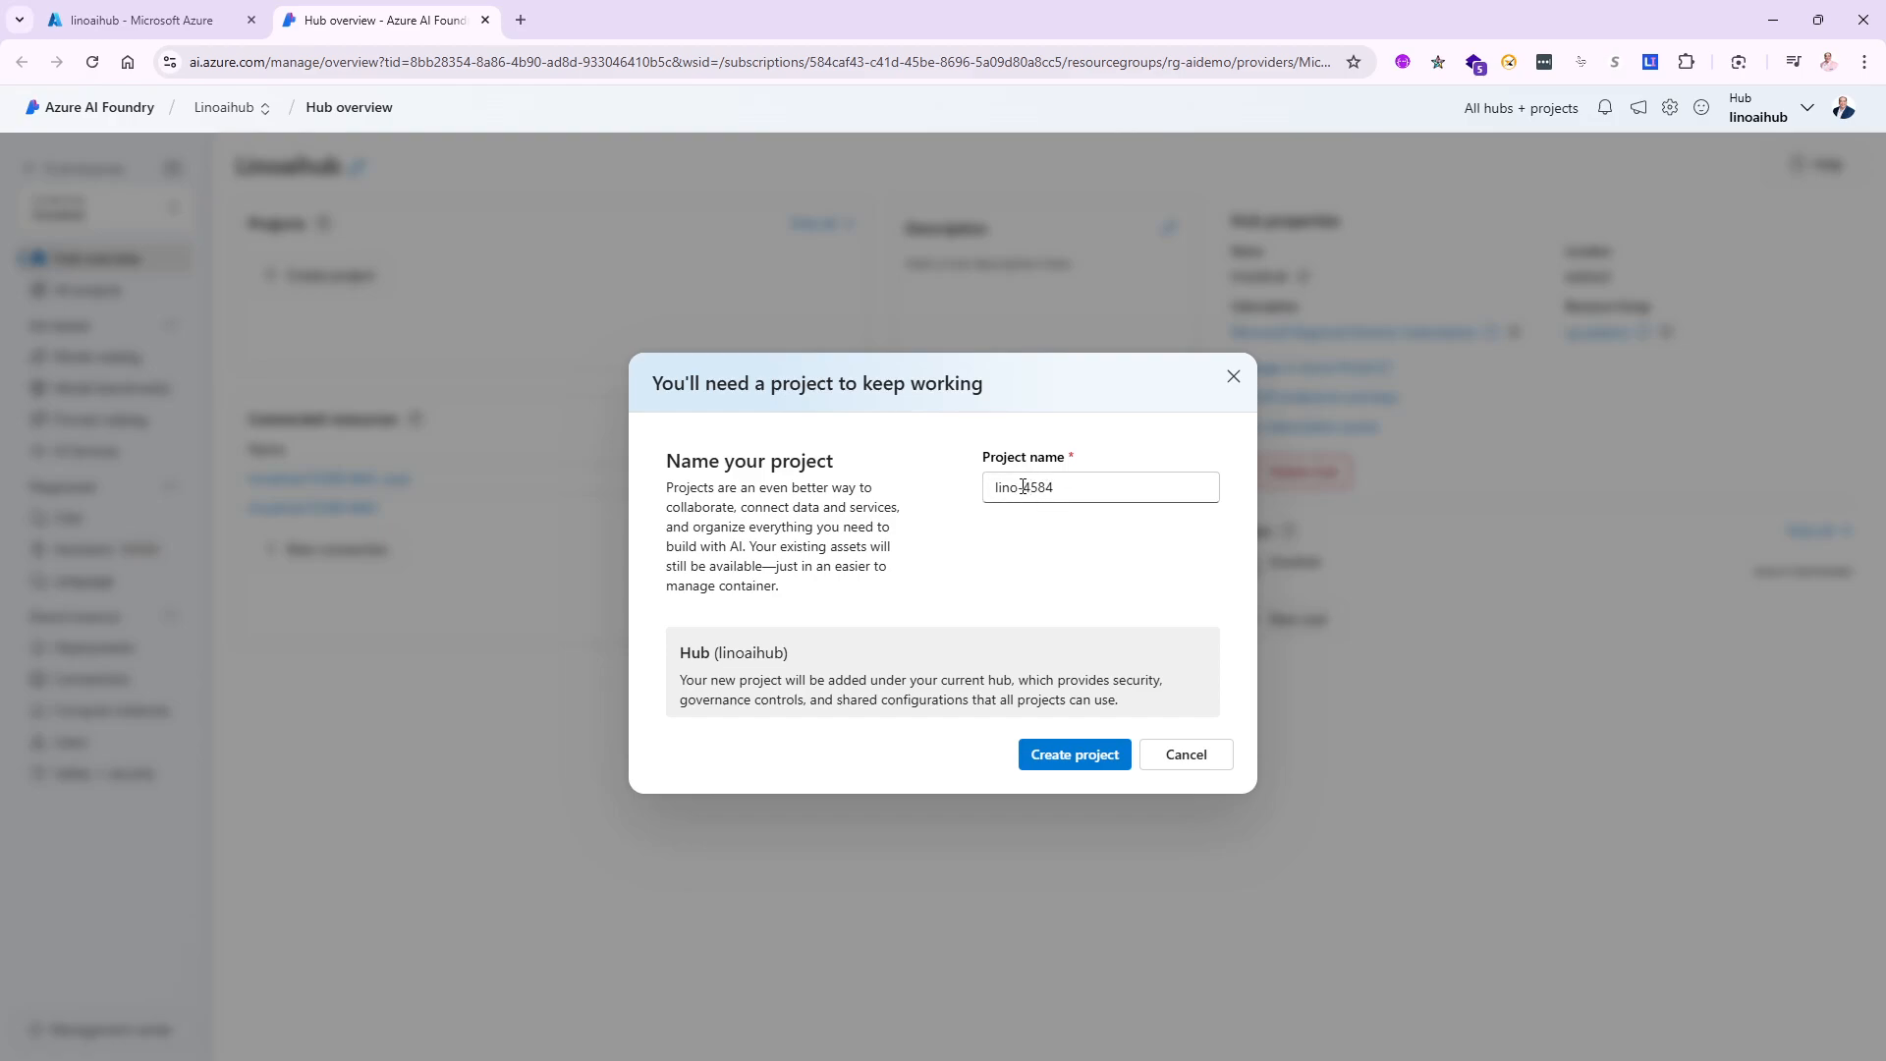
drag(1025, 485, 1081, 485)
text(proje)
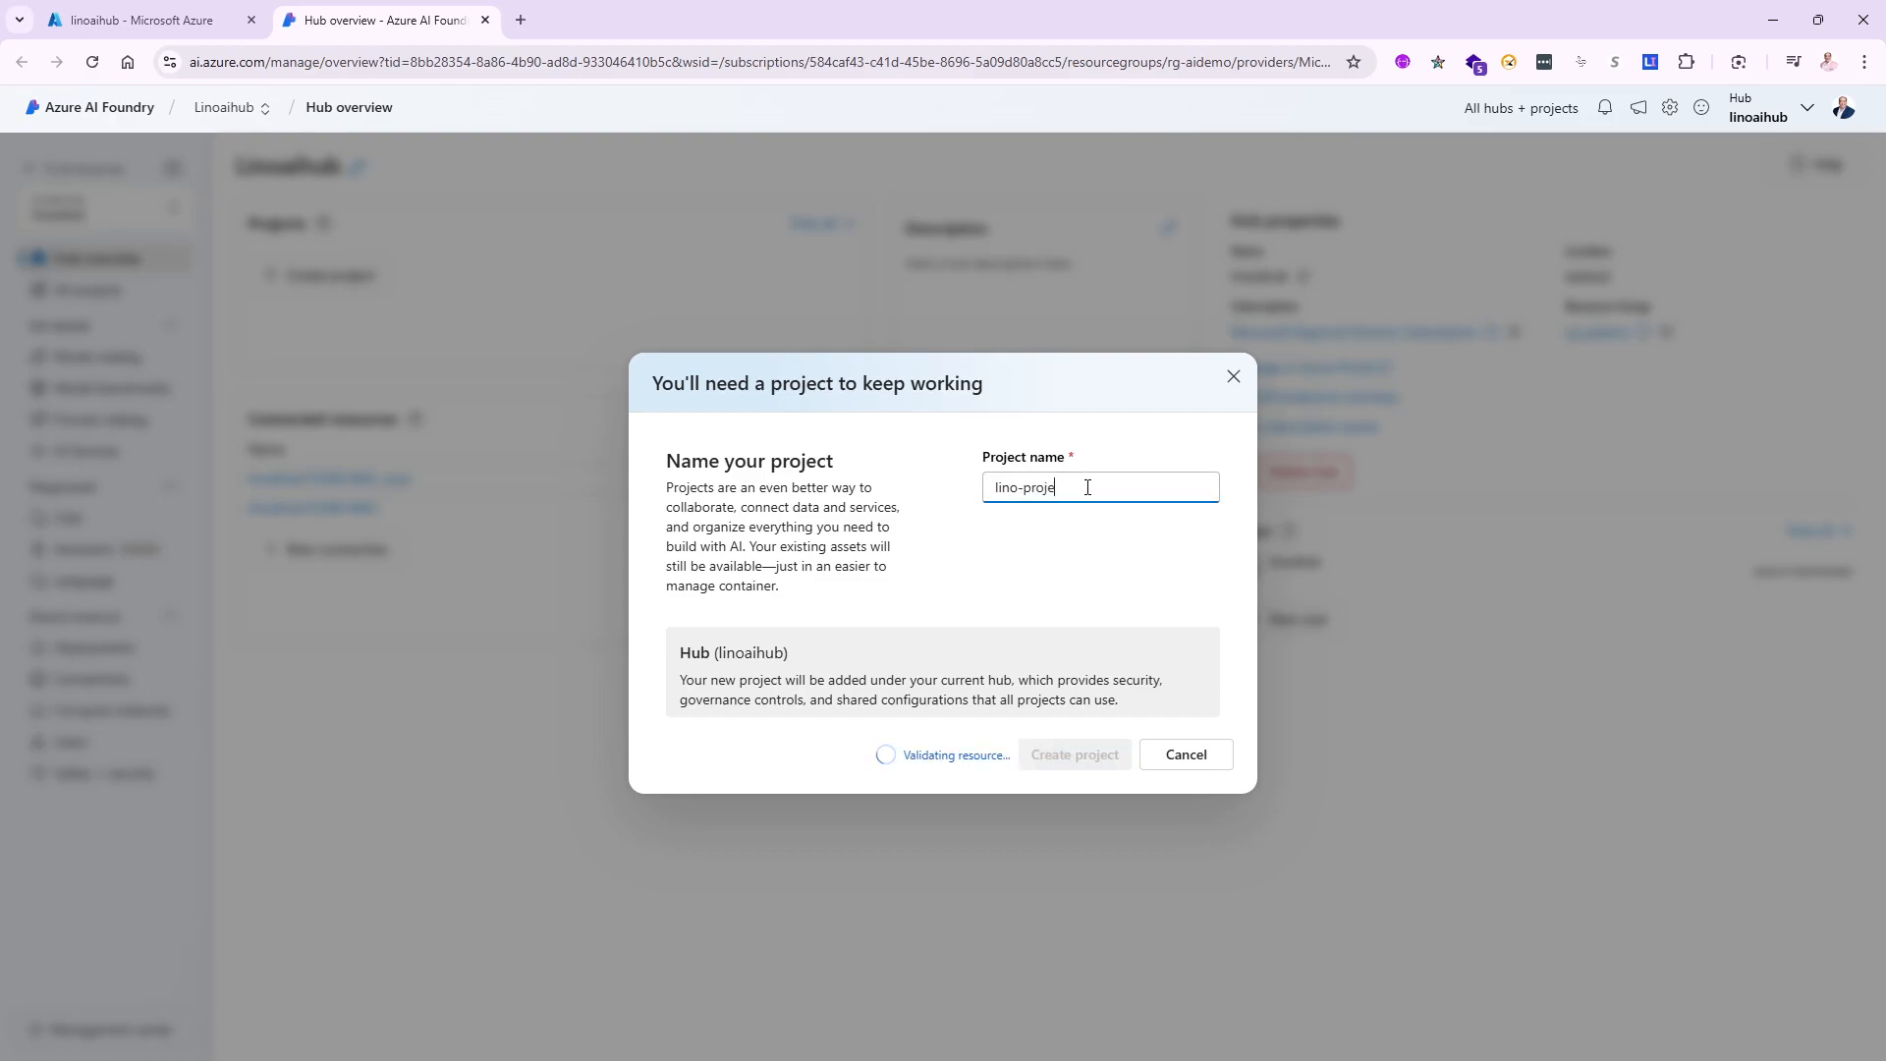
text(ct)
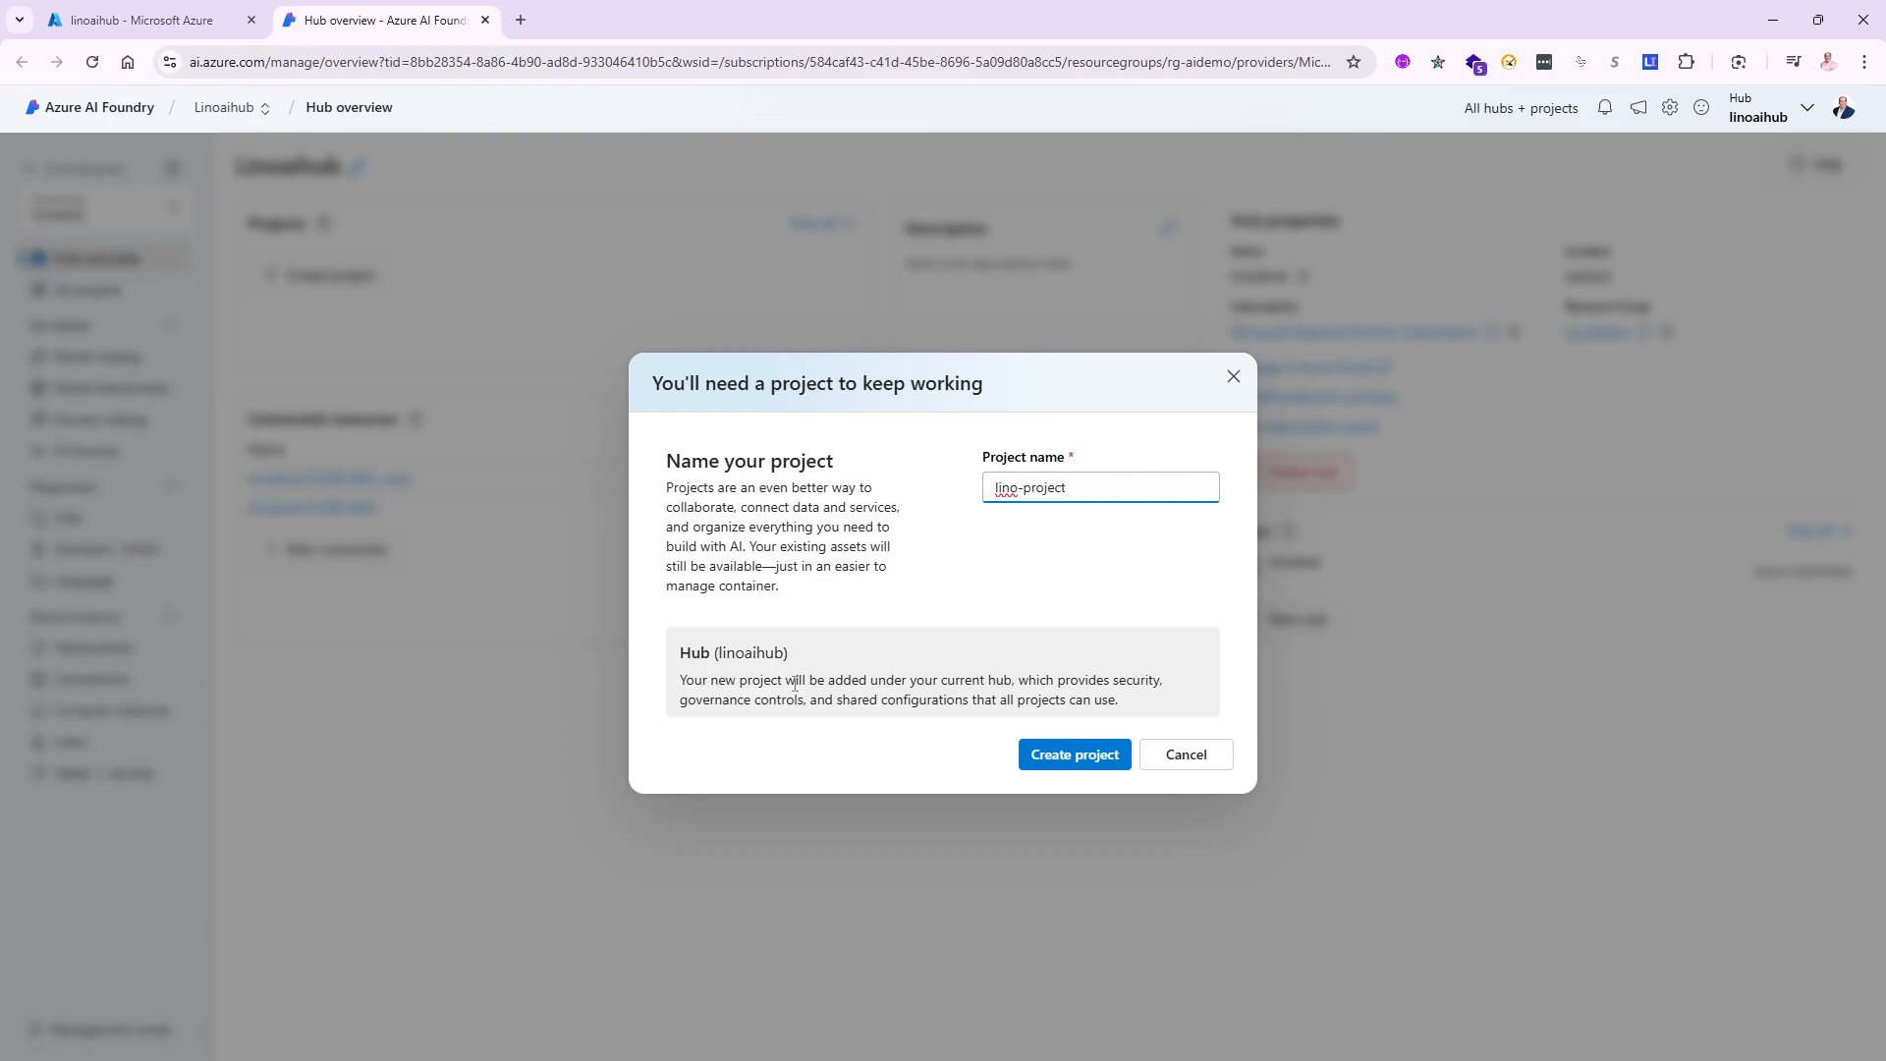
click(1073, 762)
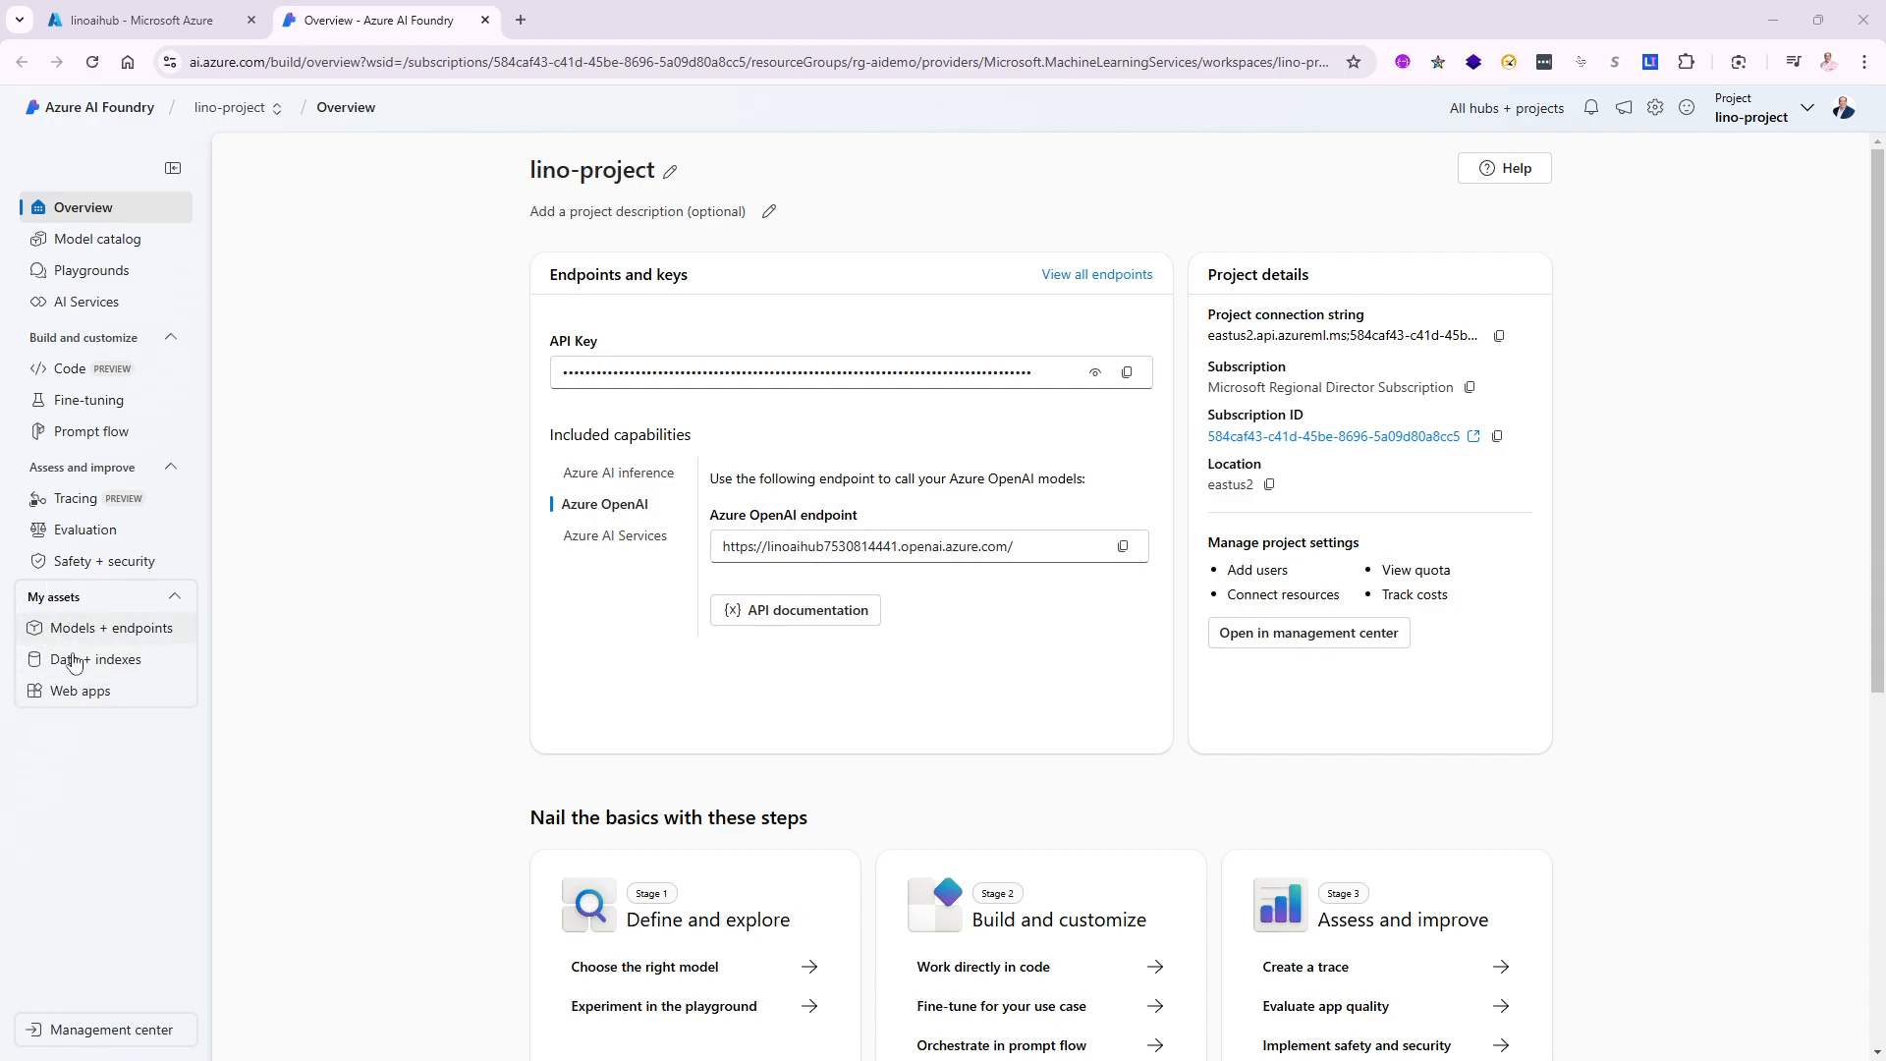
- Show lino-project's Models + endpoints page under My assets
click(104, 629)
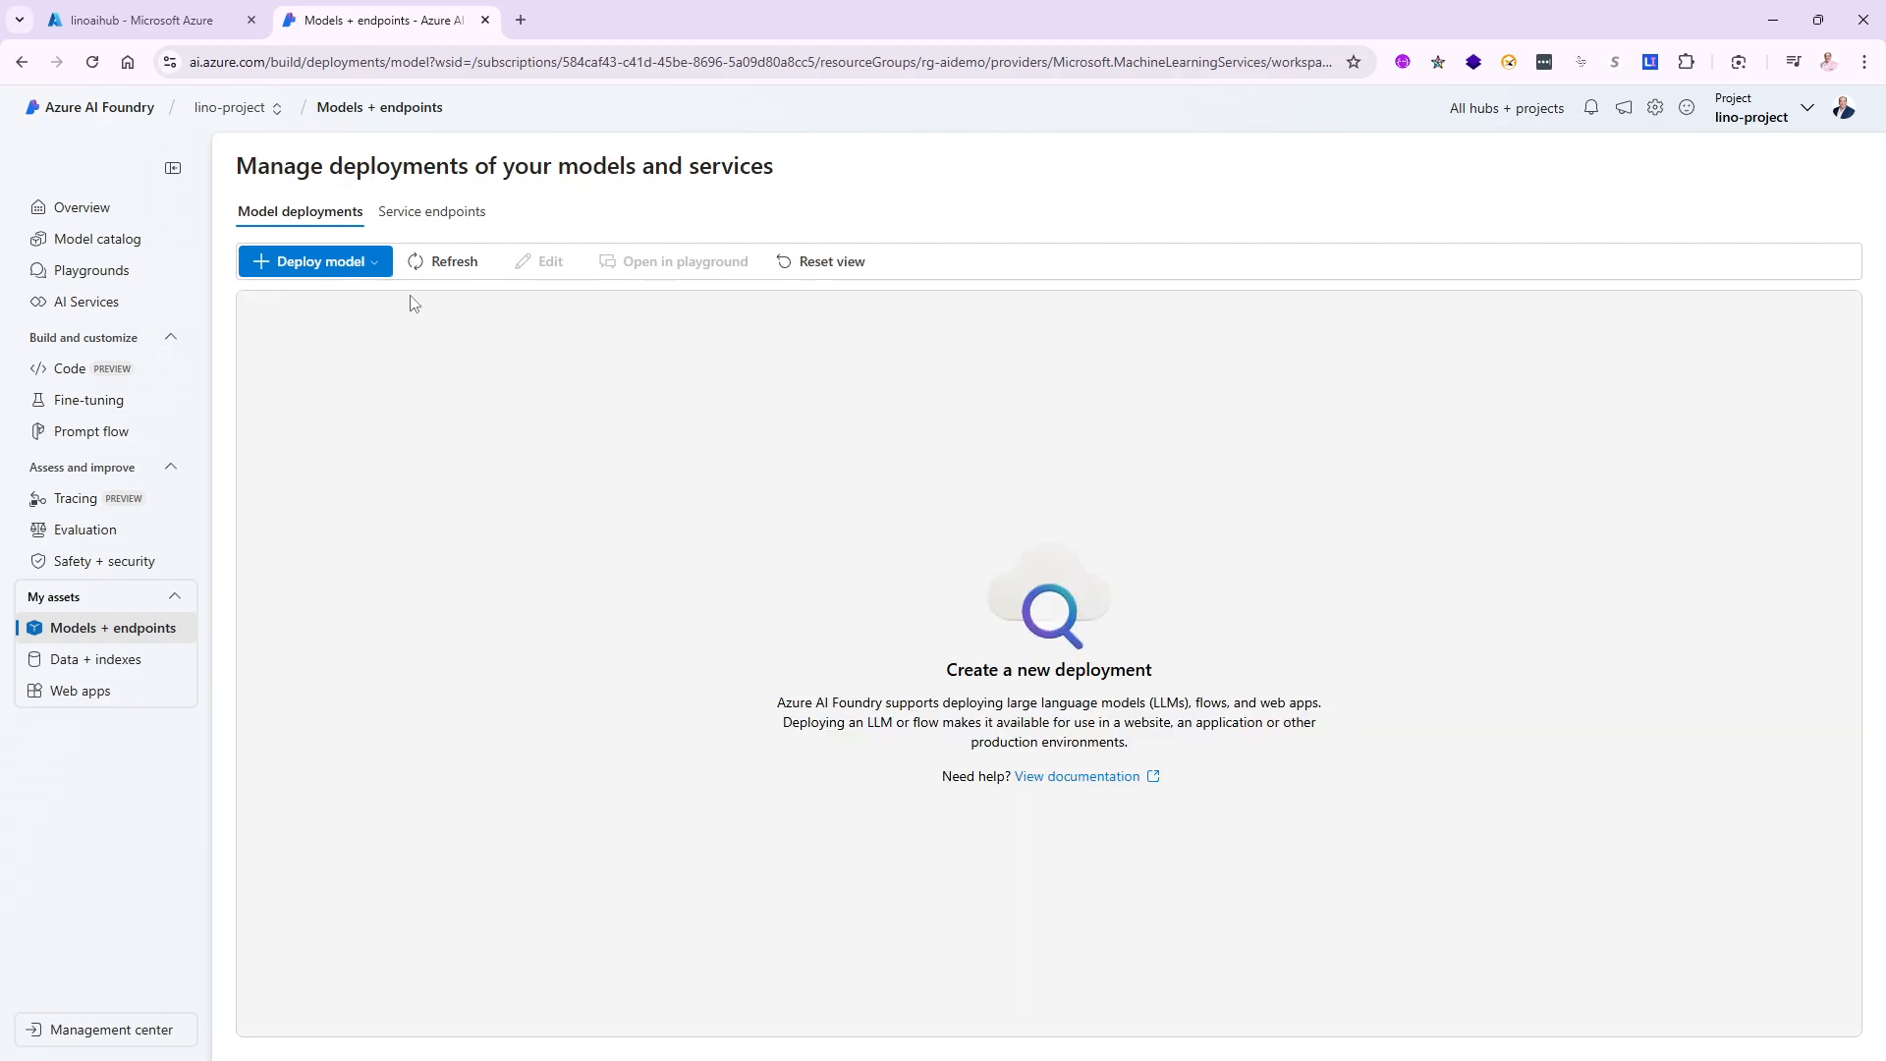
- Deploy base model gpt-4o as Global Standard with the tokens-per-minute limit raised to 40K
click(350, 263)
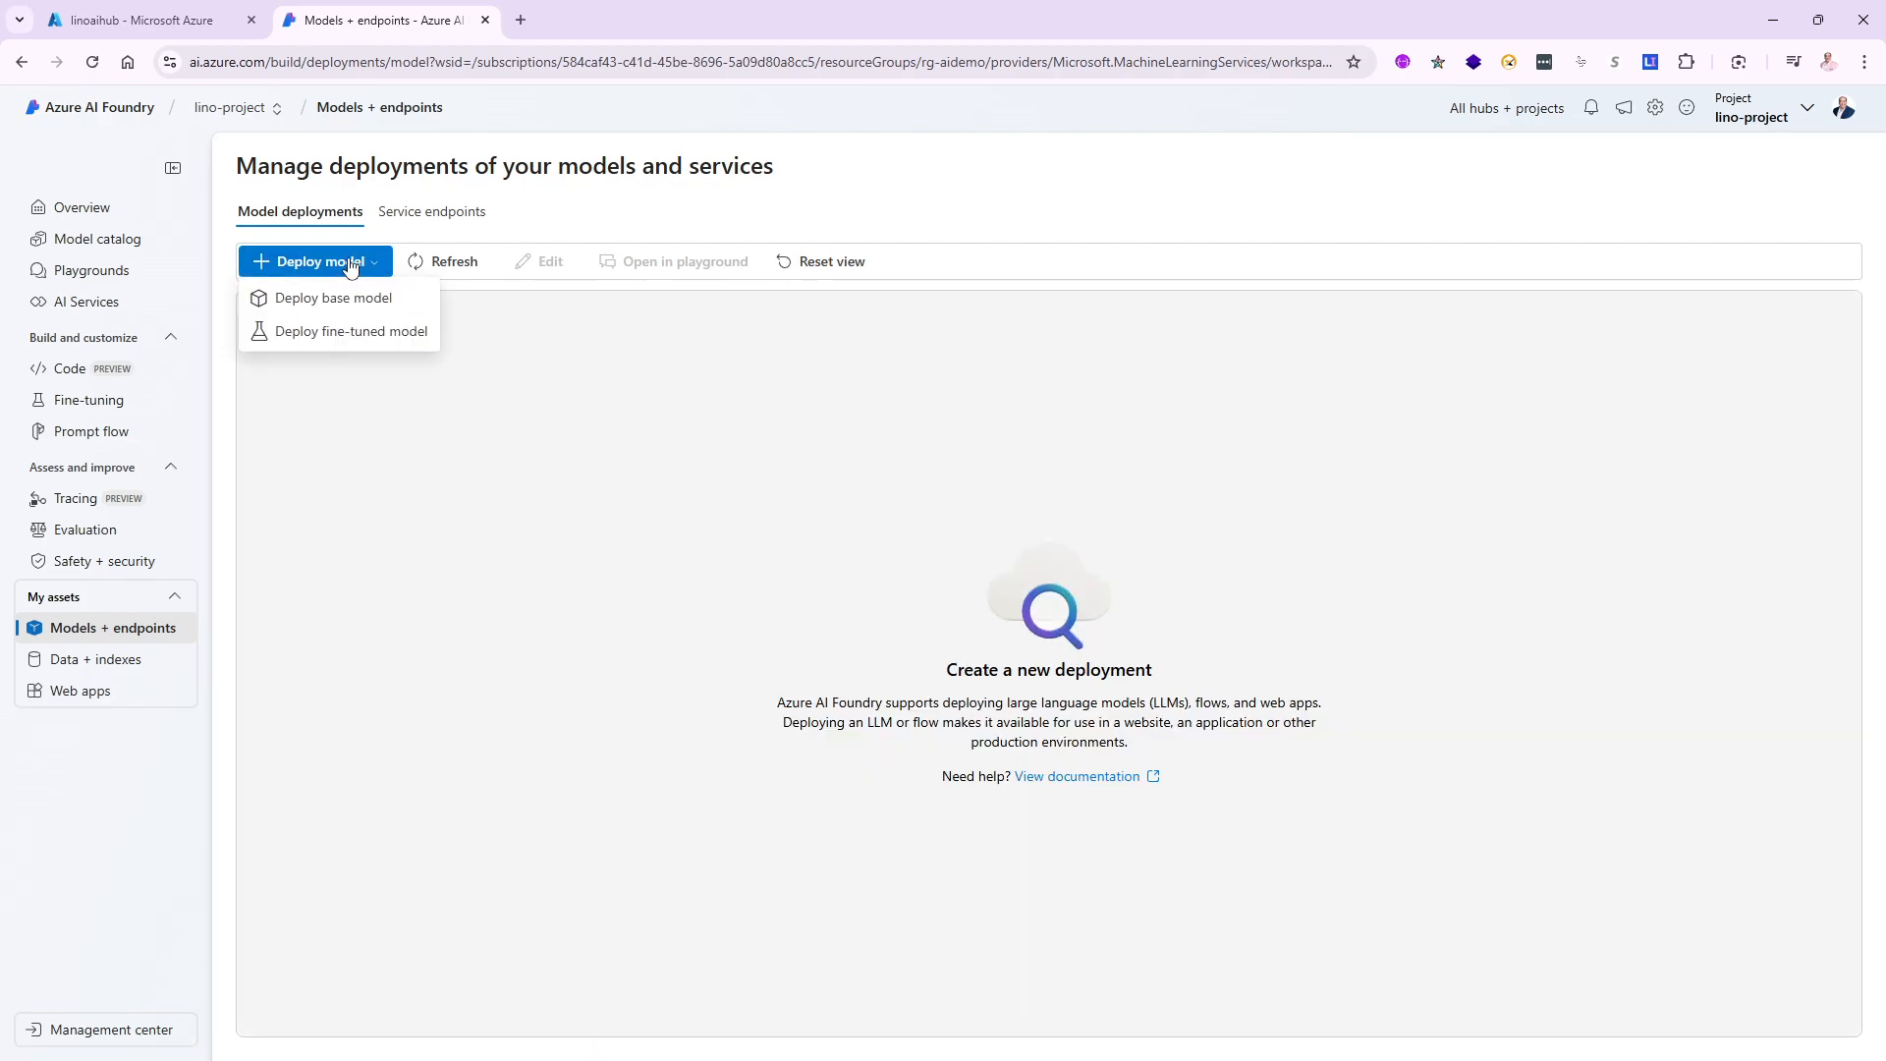
click(324, 307)
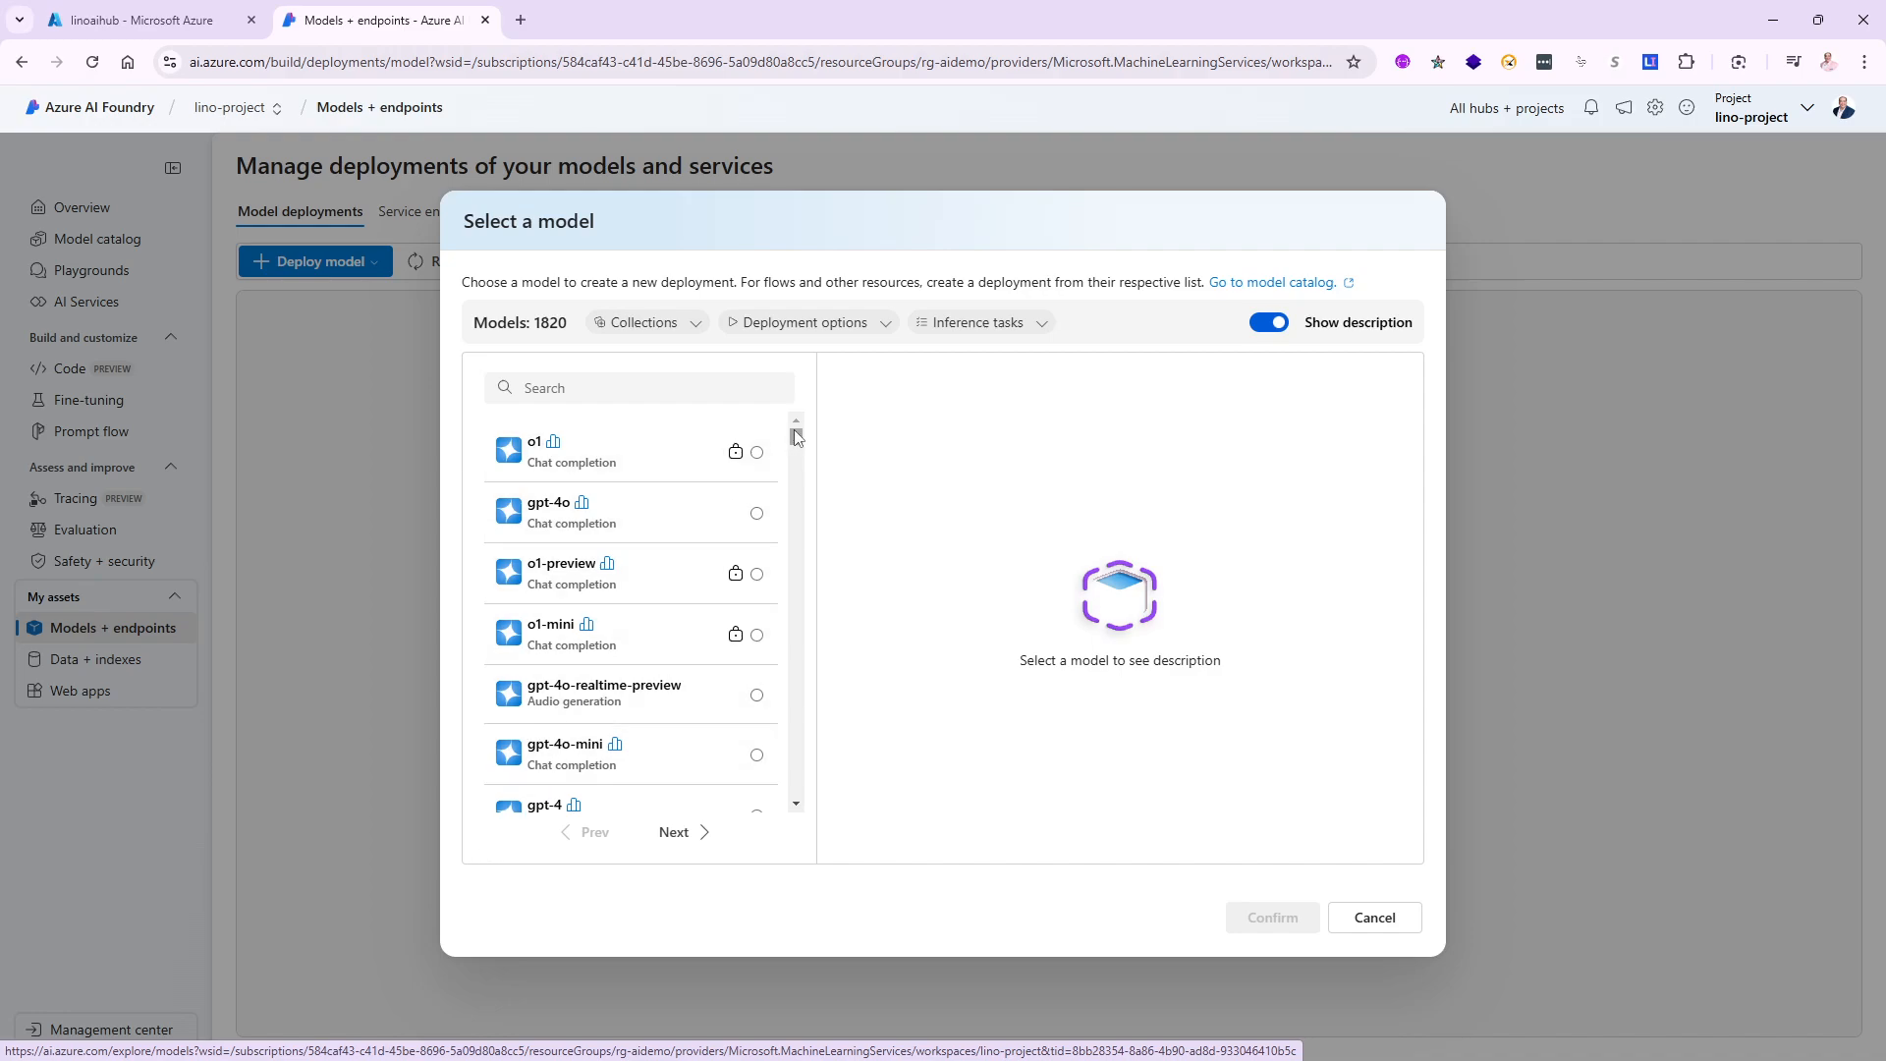
scroll(797, 442, down, 3)
drag(797, 455, 783, 414)
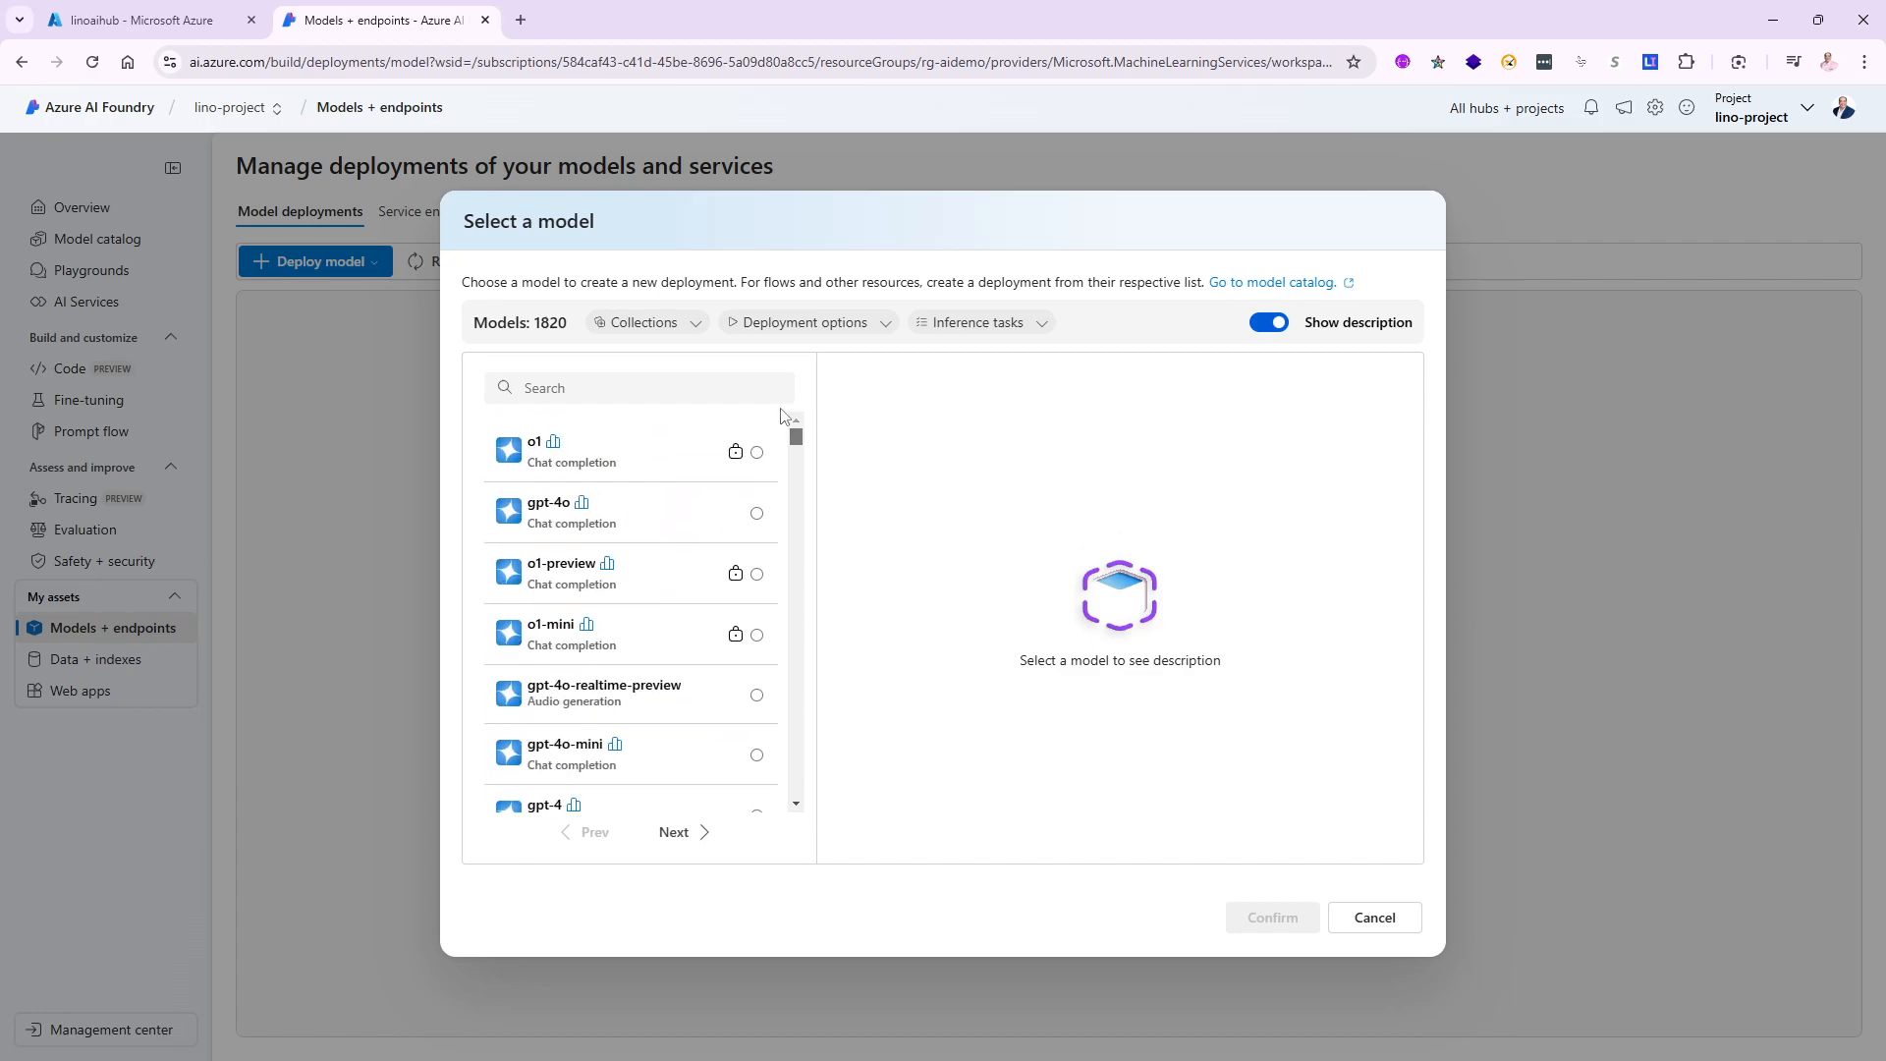
click(567, 517)
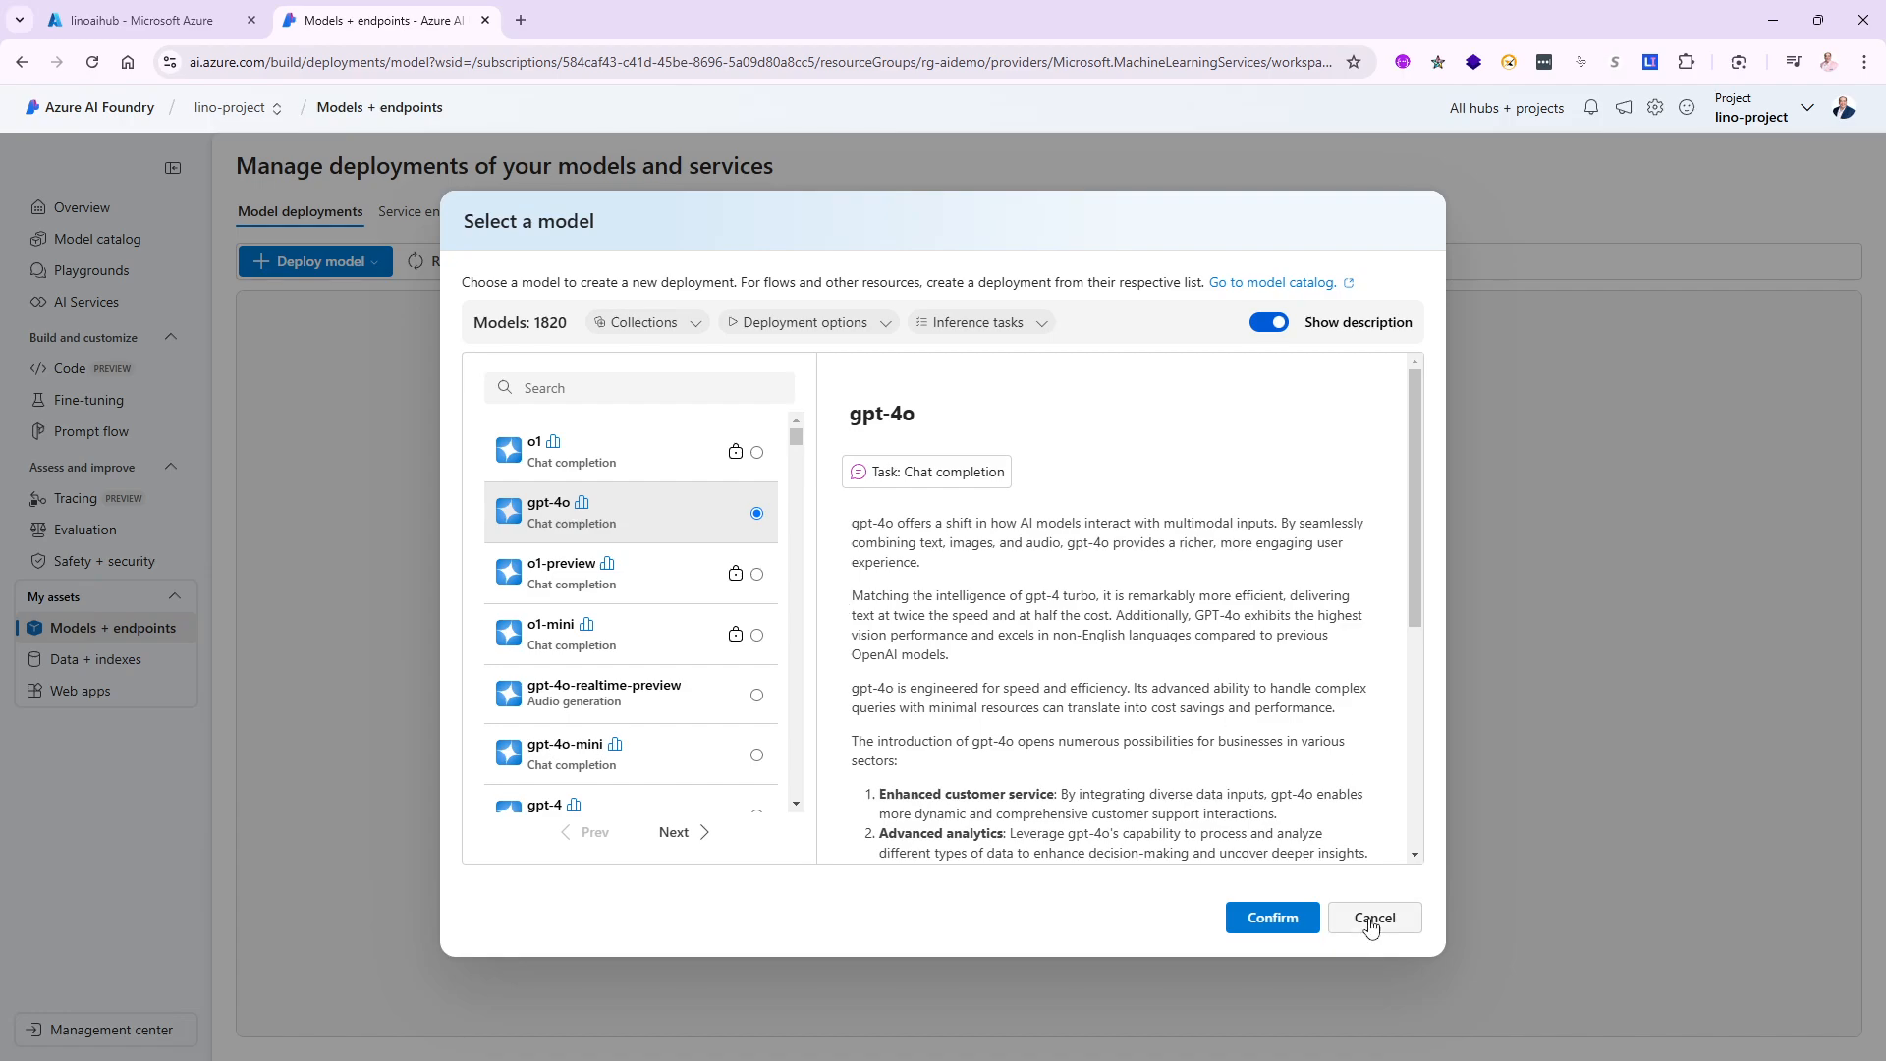
click(1264, 934)
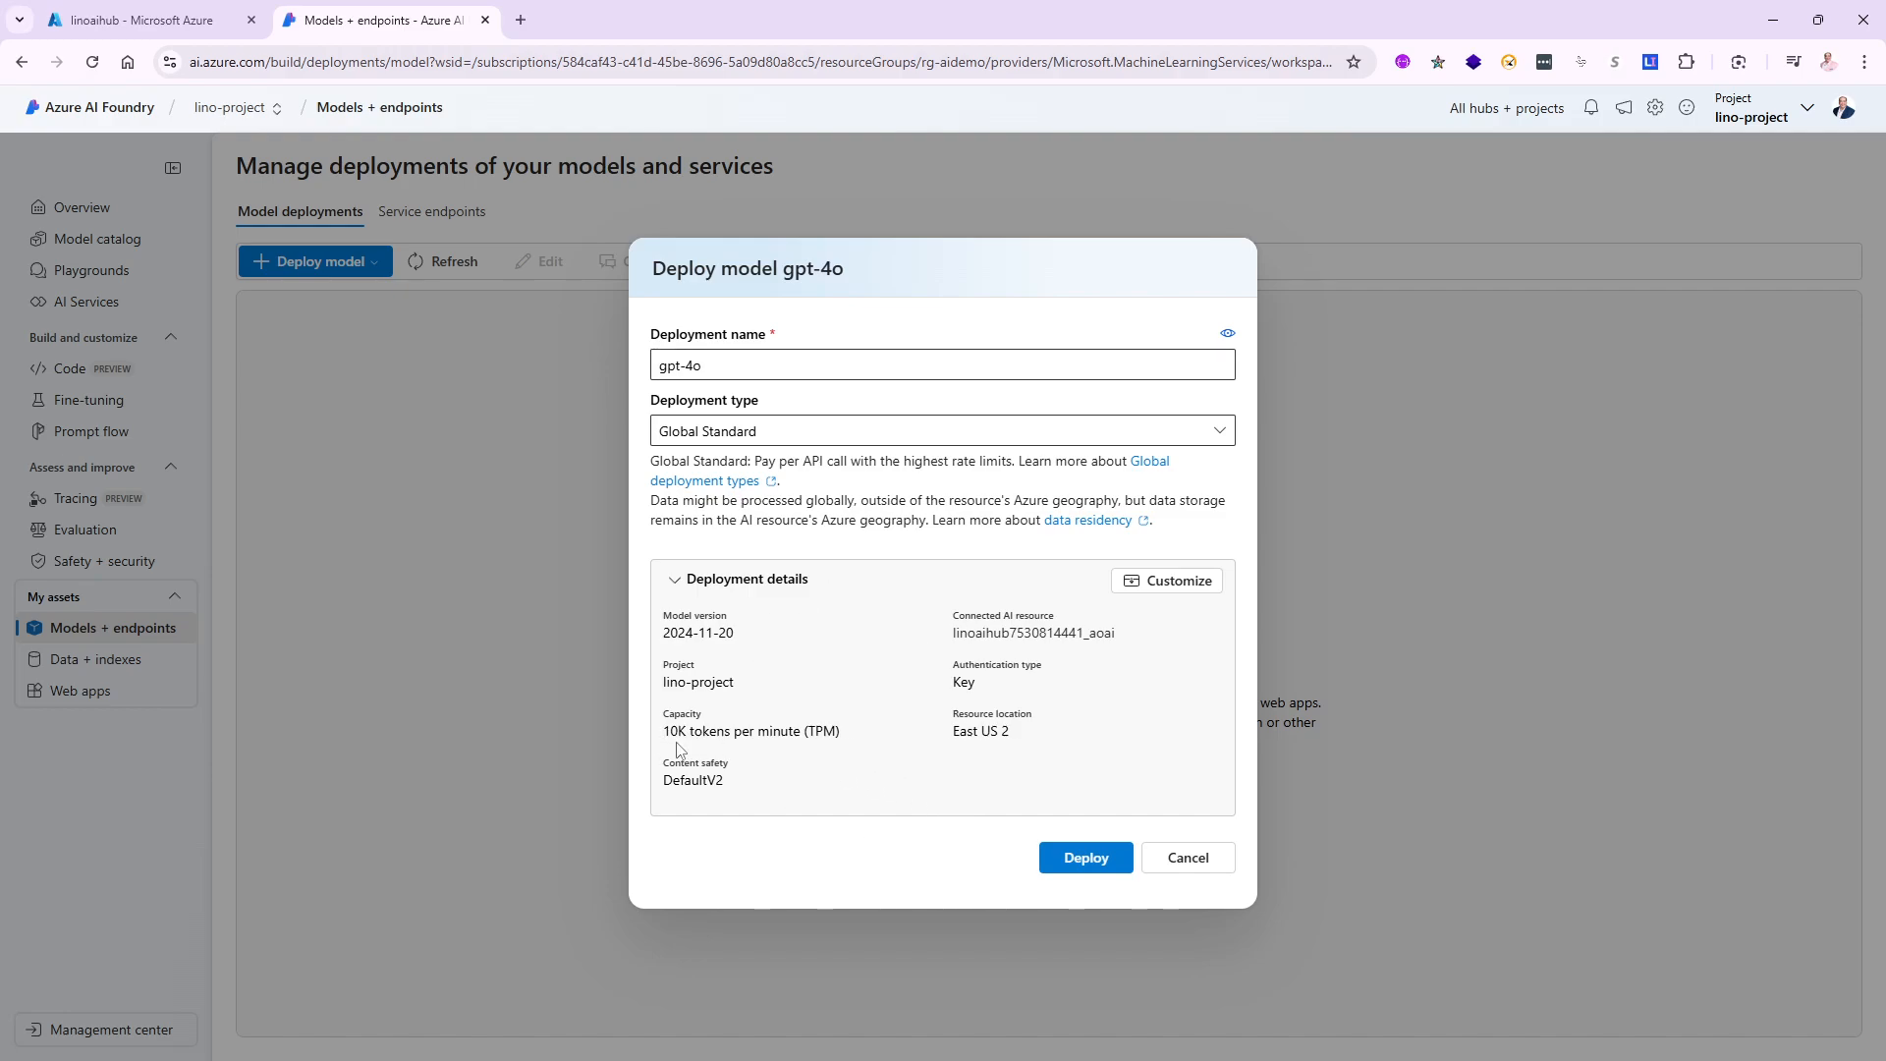
click(1167, 581)
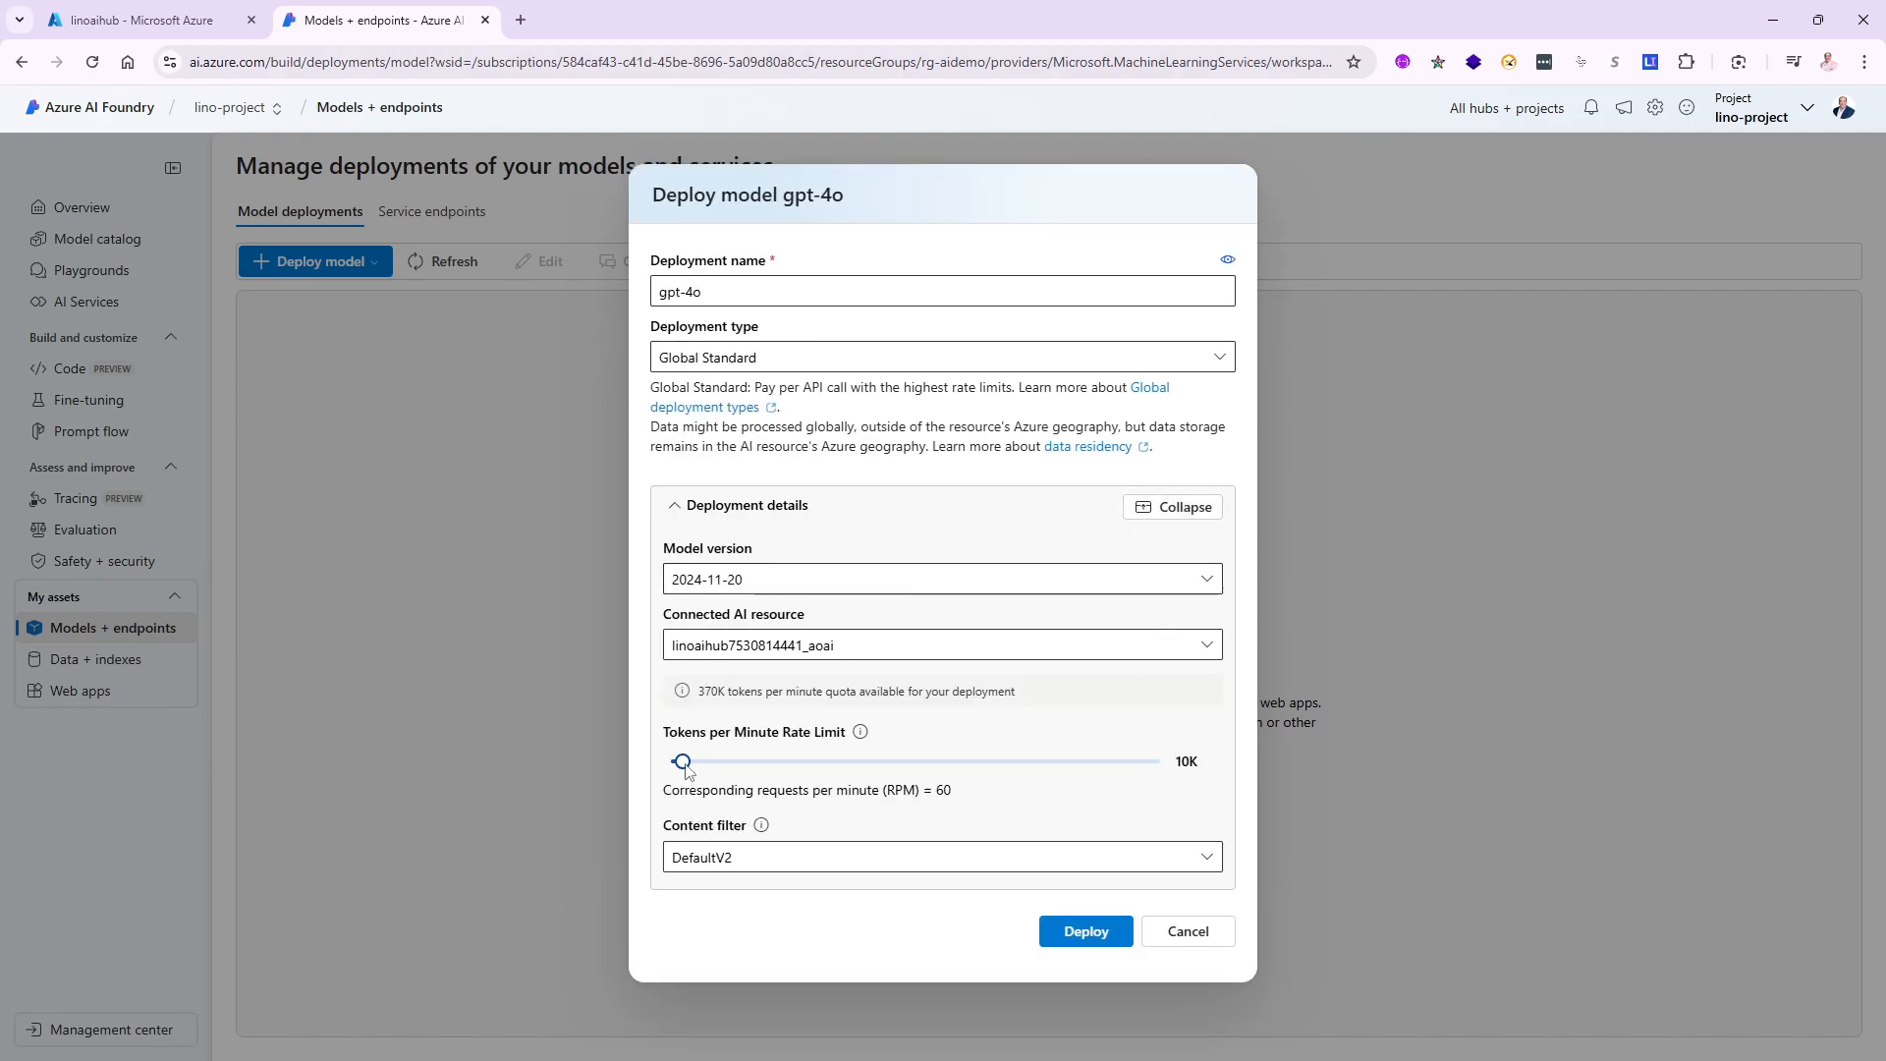
drag(684, 770, 726, 775)
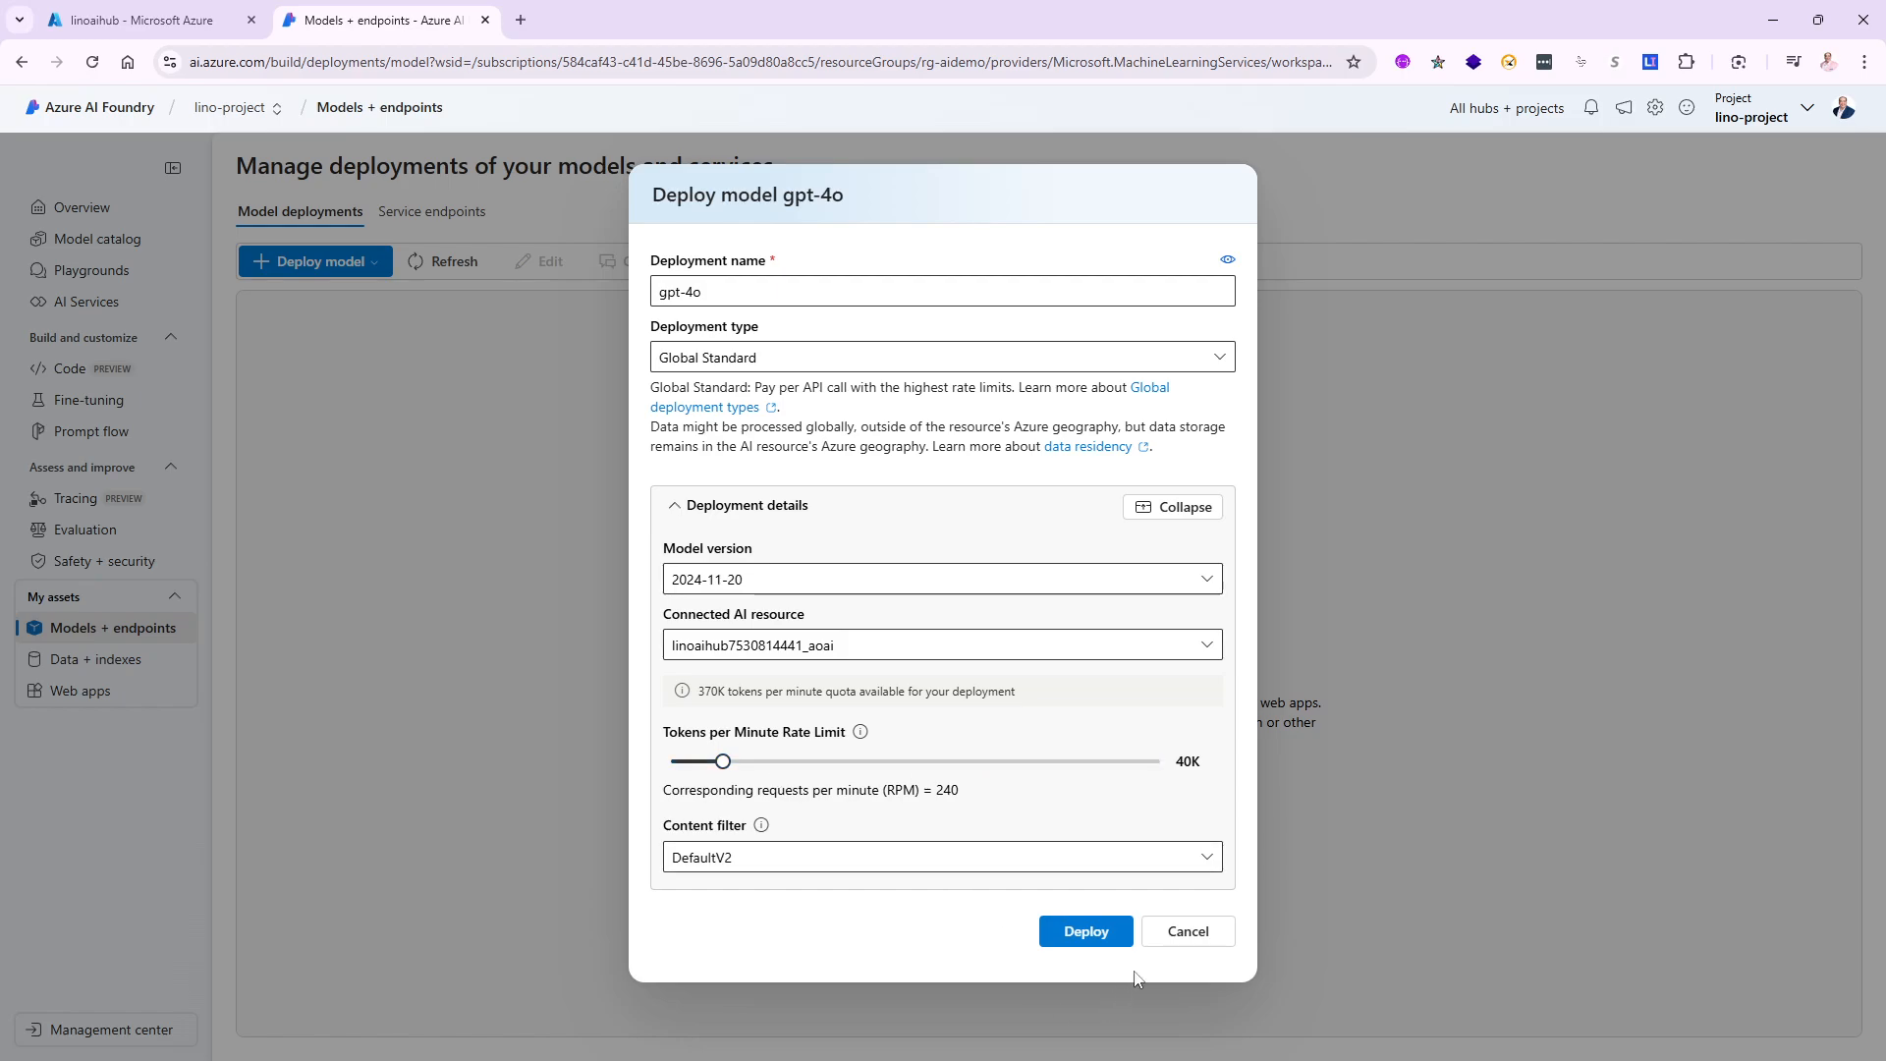
click(1087, 933)
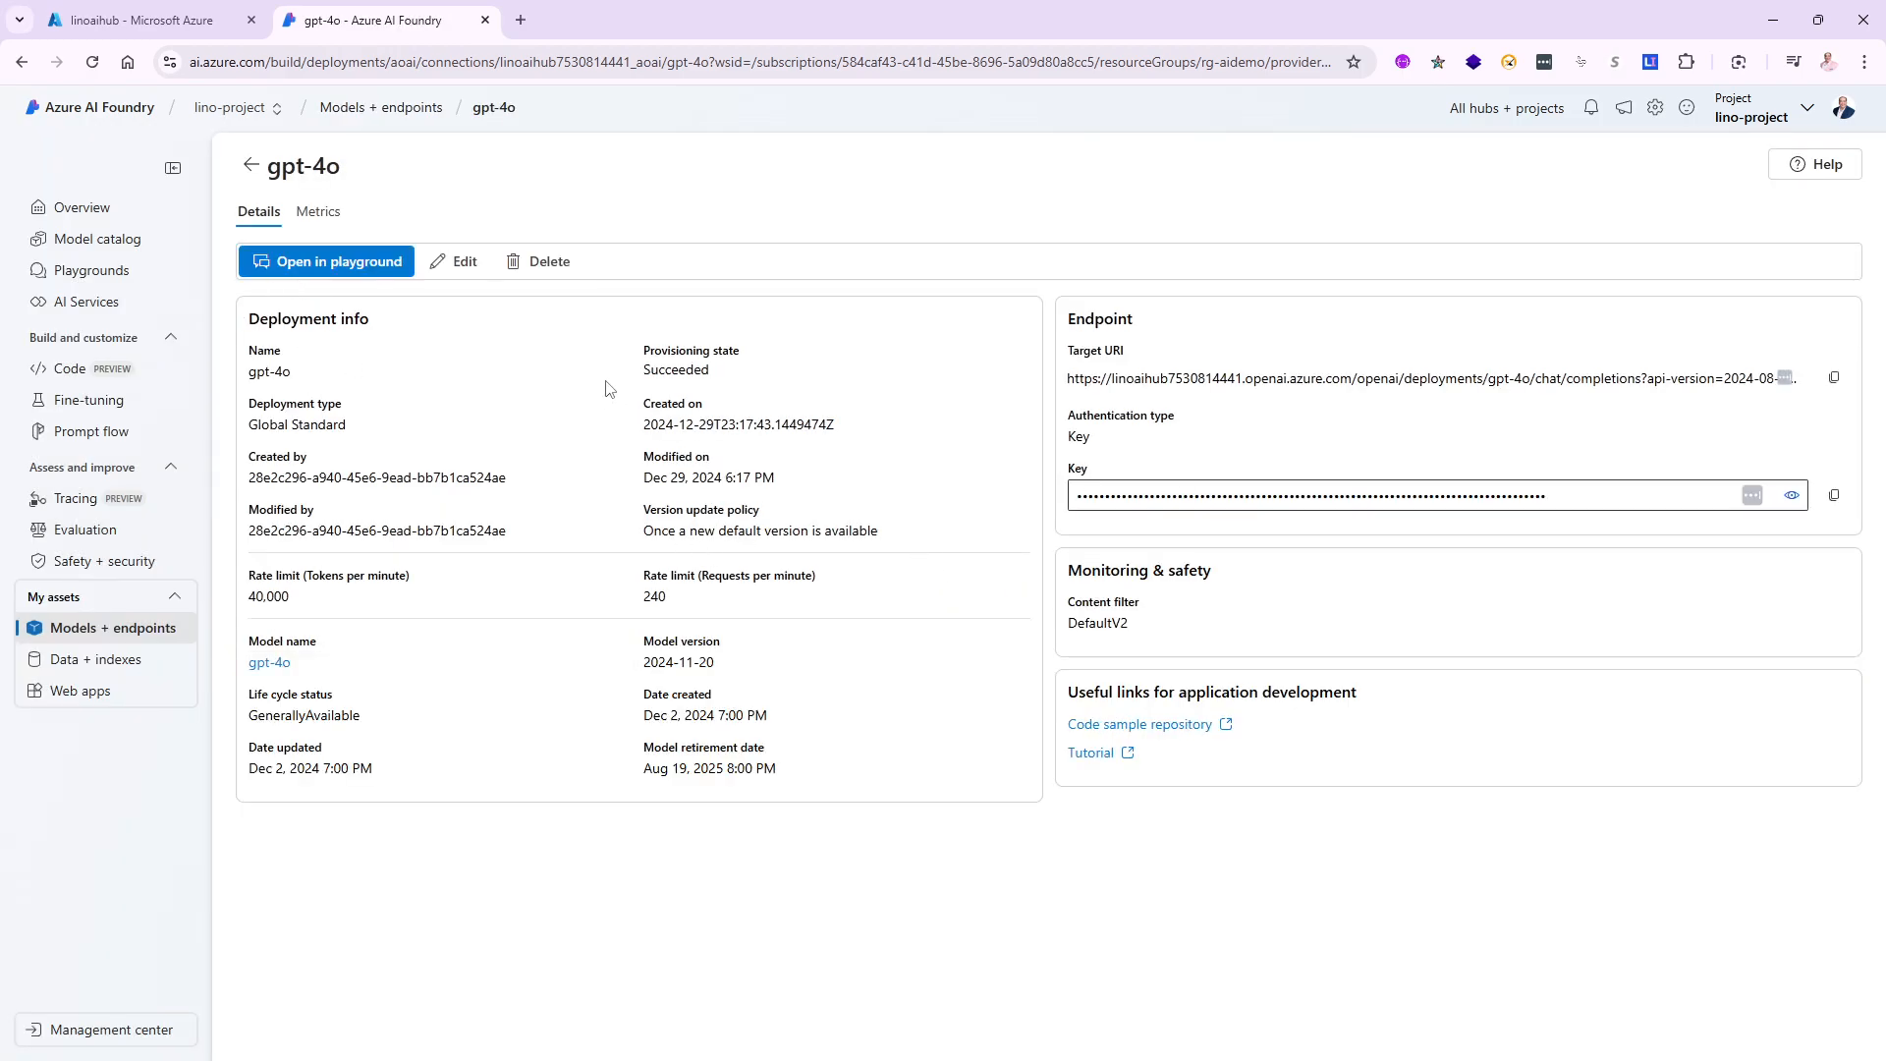
- Return to Models + endpoints to see the gpt-4o deployment listed as Succeeded at 40K TPM
click(120, 662)
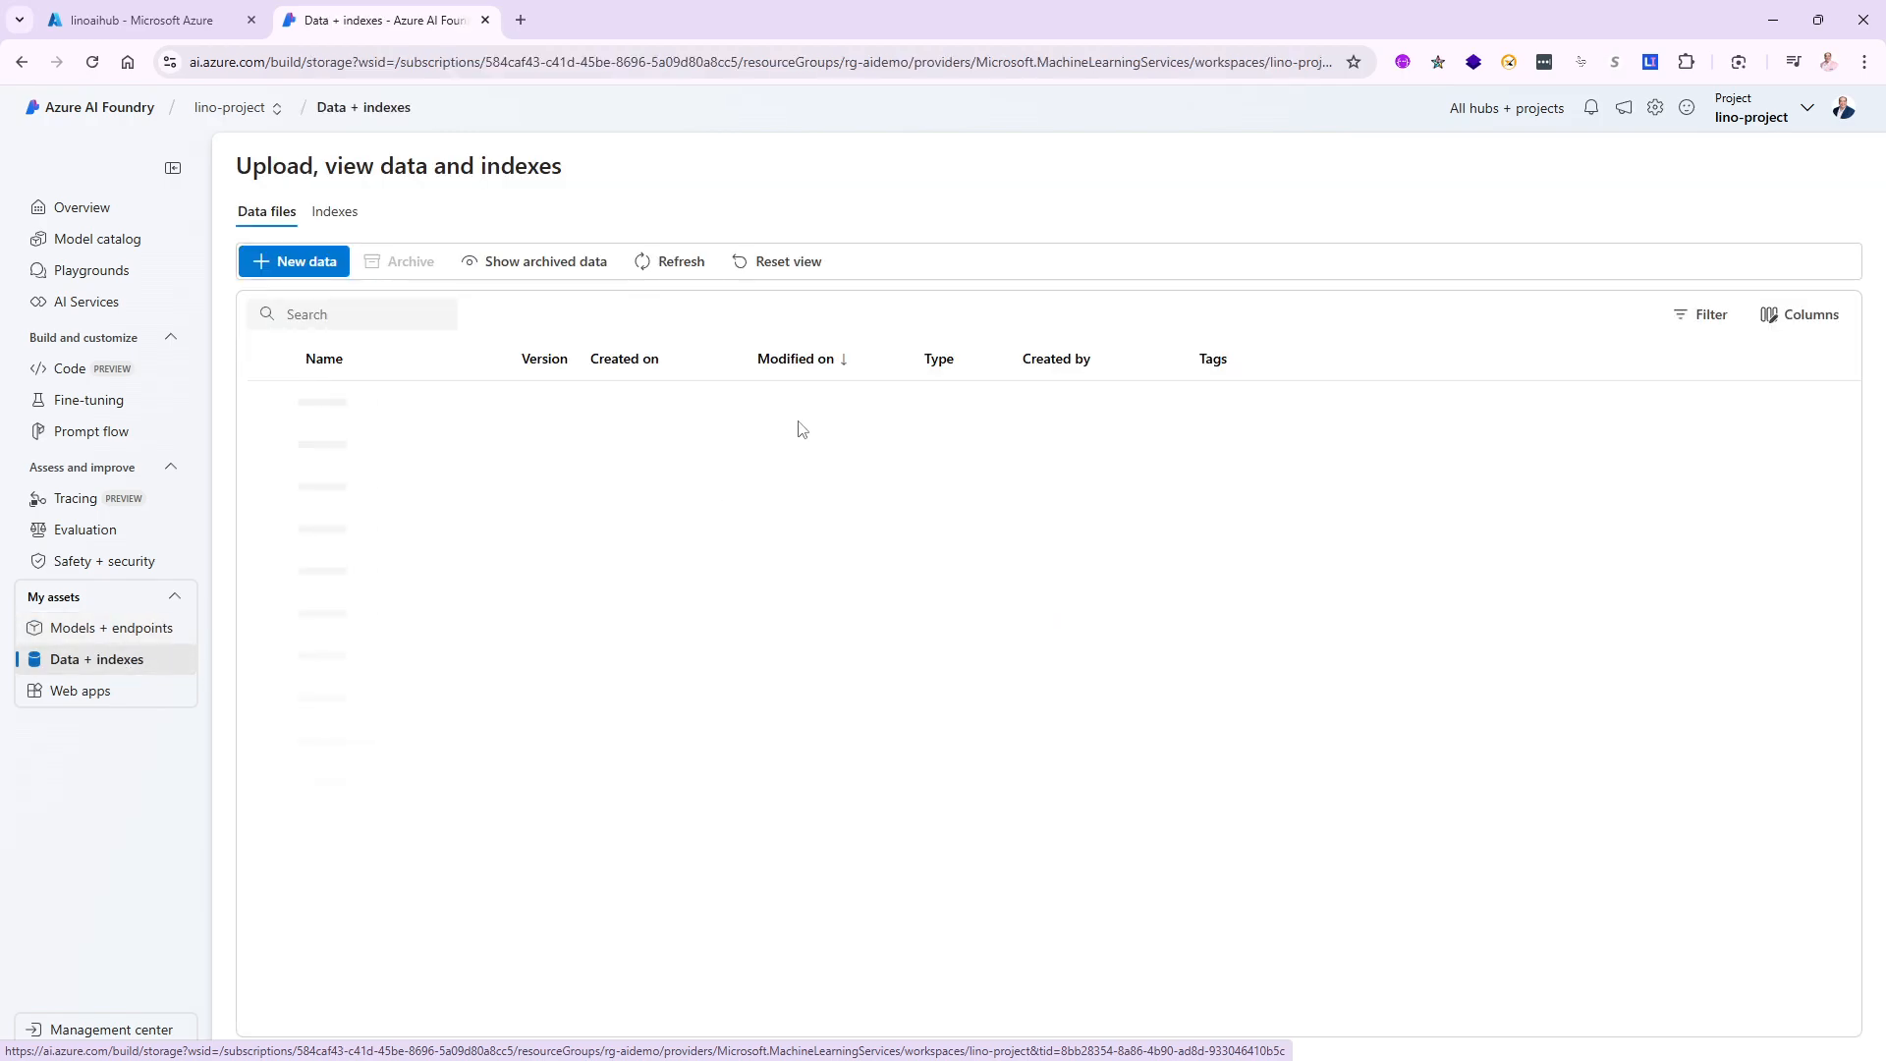
click(127, 628)
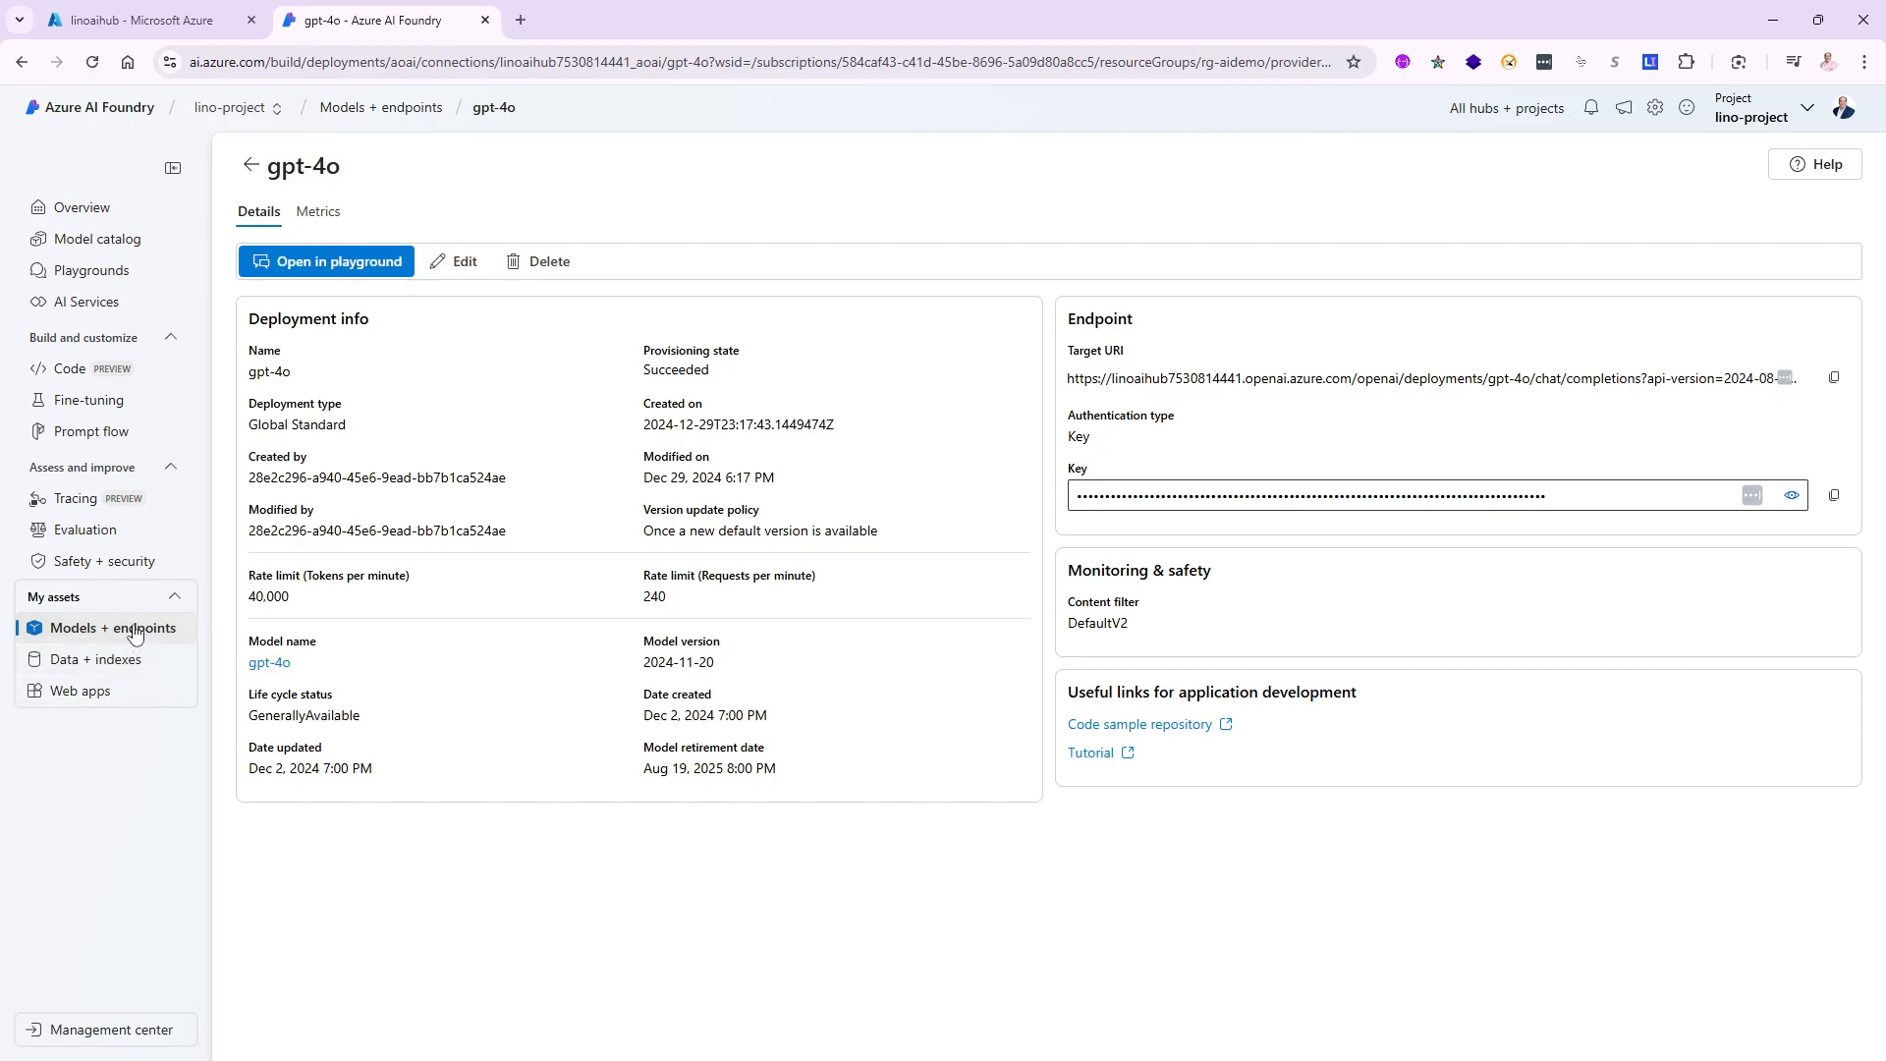
click(167, 629)
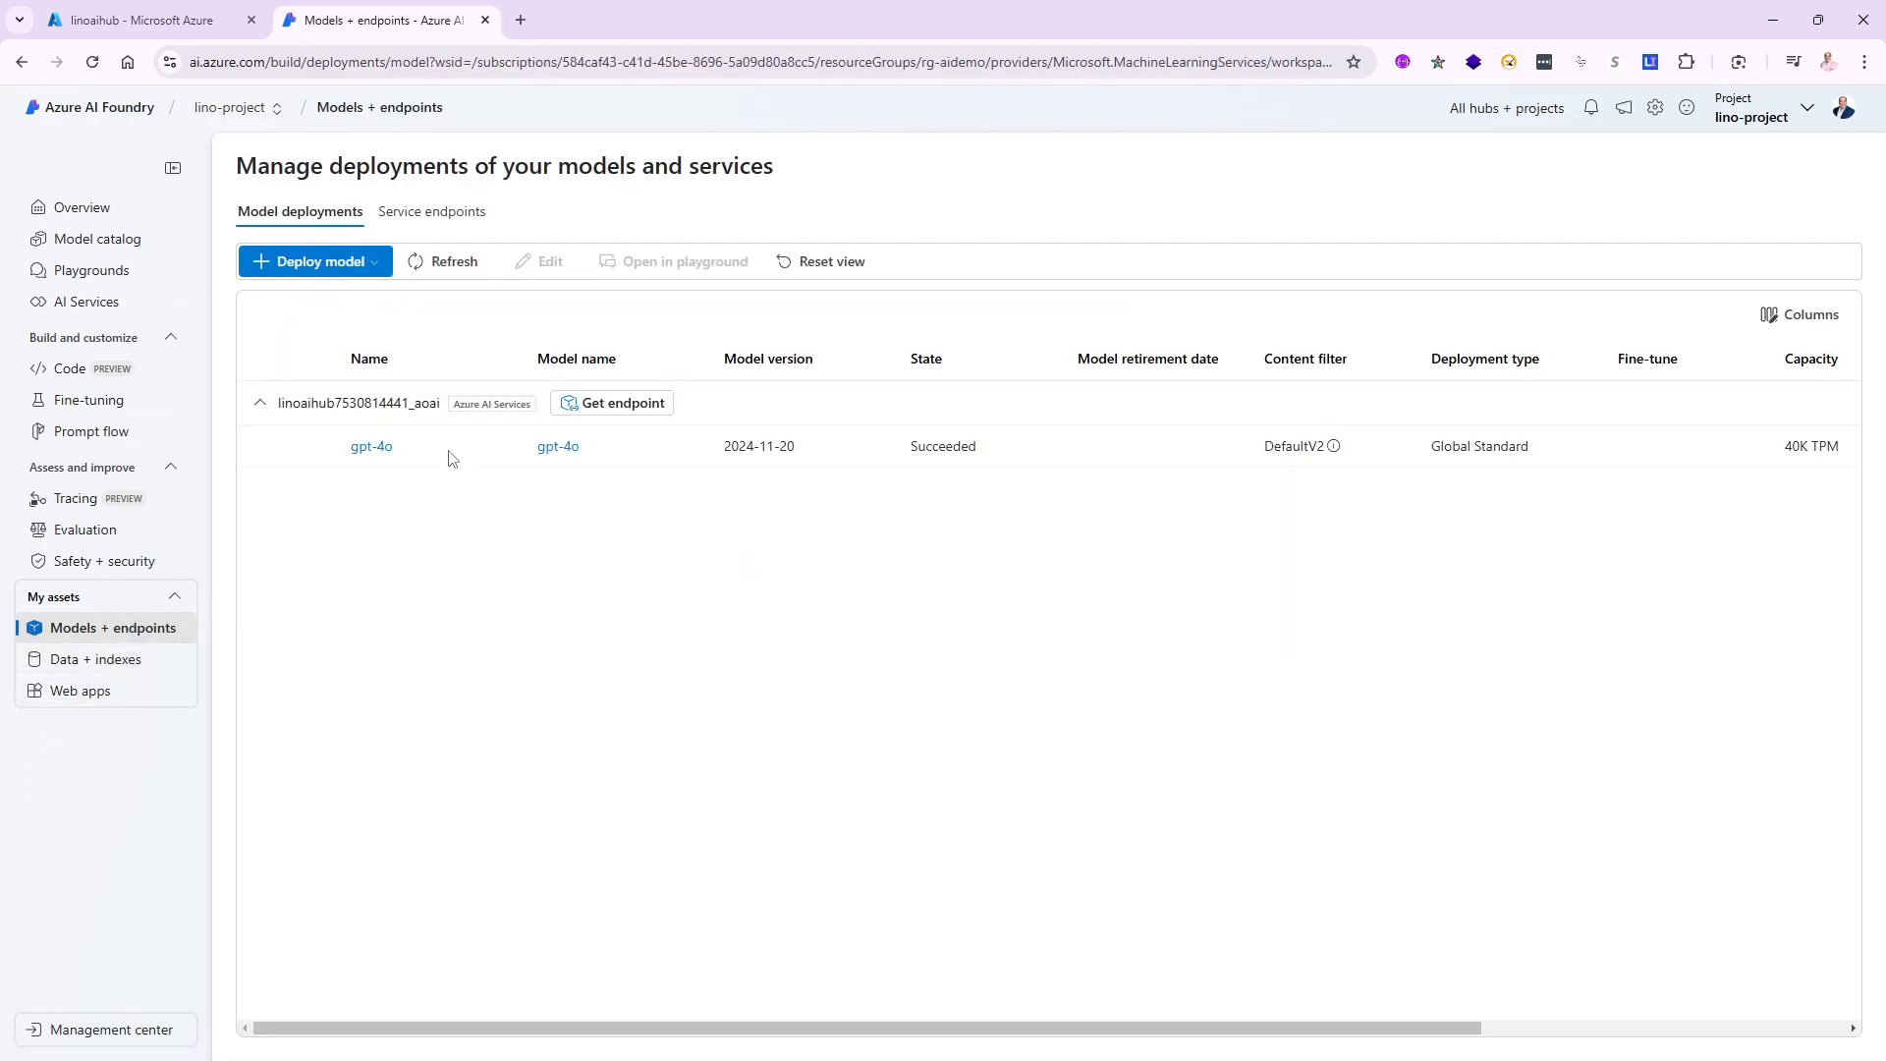
- Deploy the text-embedding-ada-002 base model as a Standard deployment and return to the deployments list
click(364, 263)
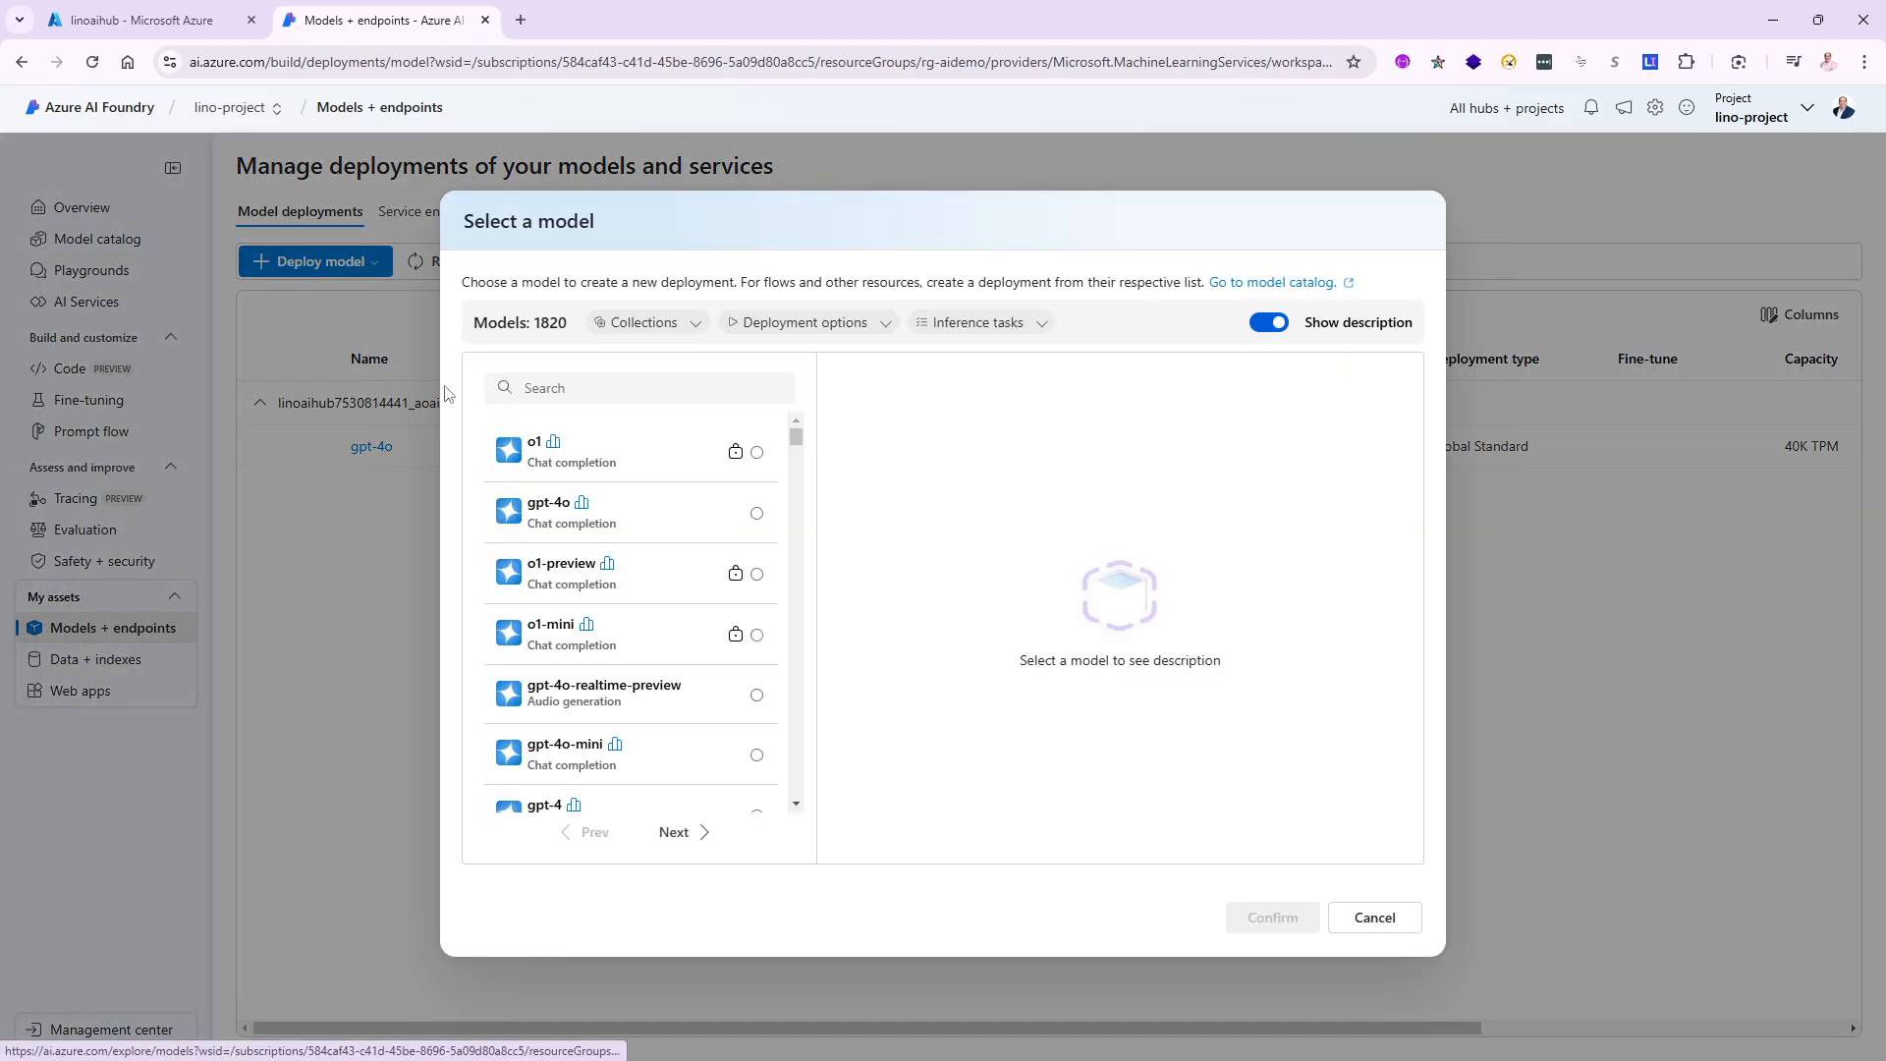
click(608, 384)
text(ada)
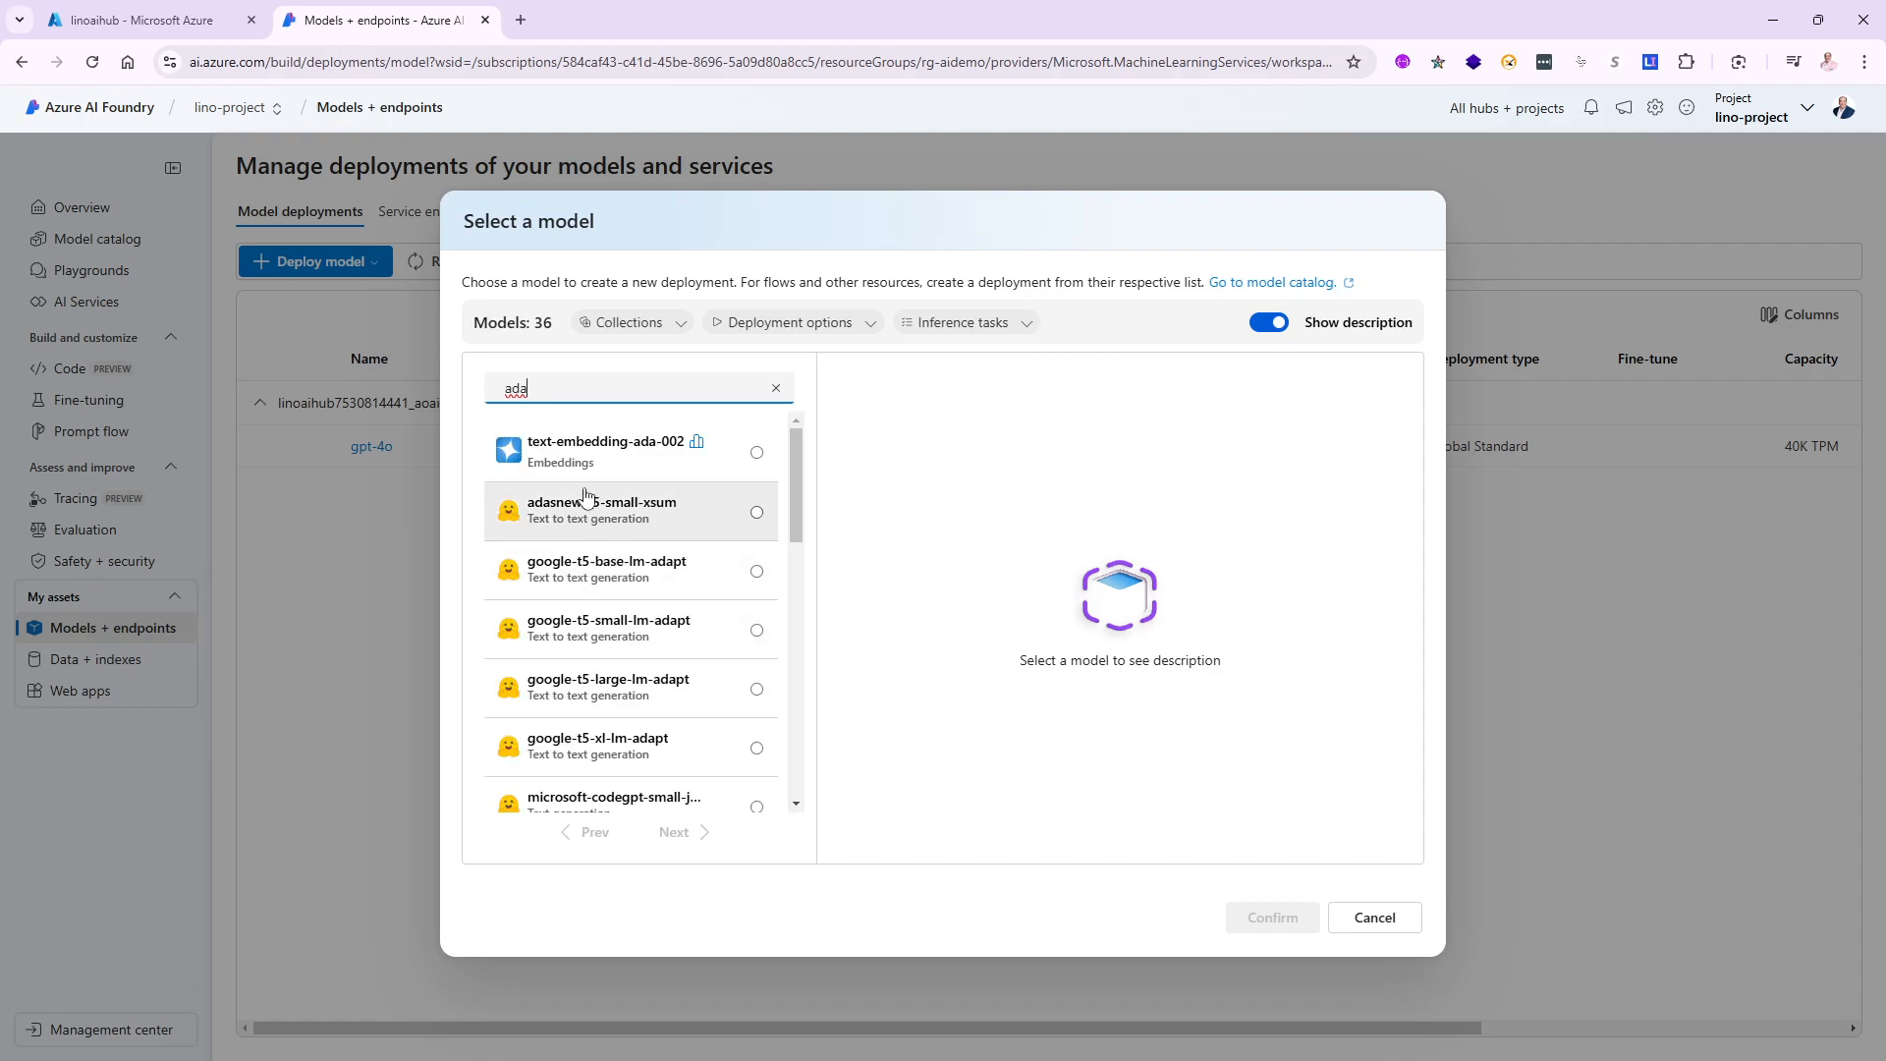
click(619, 460)
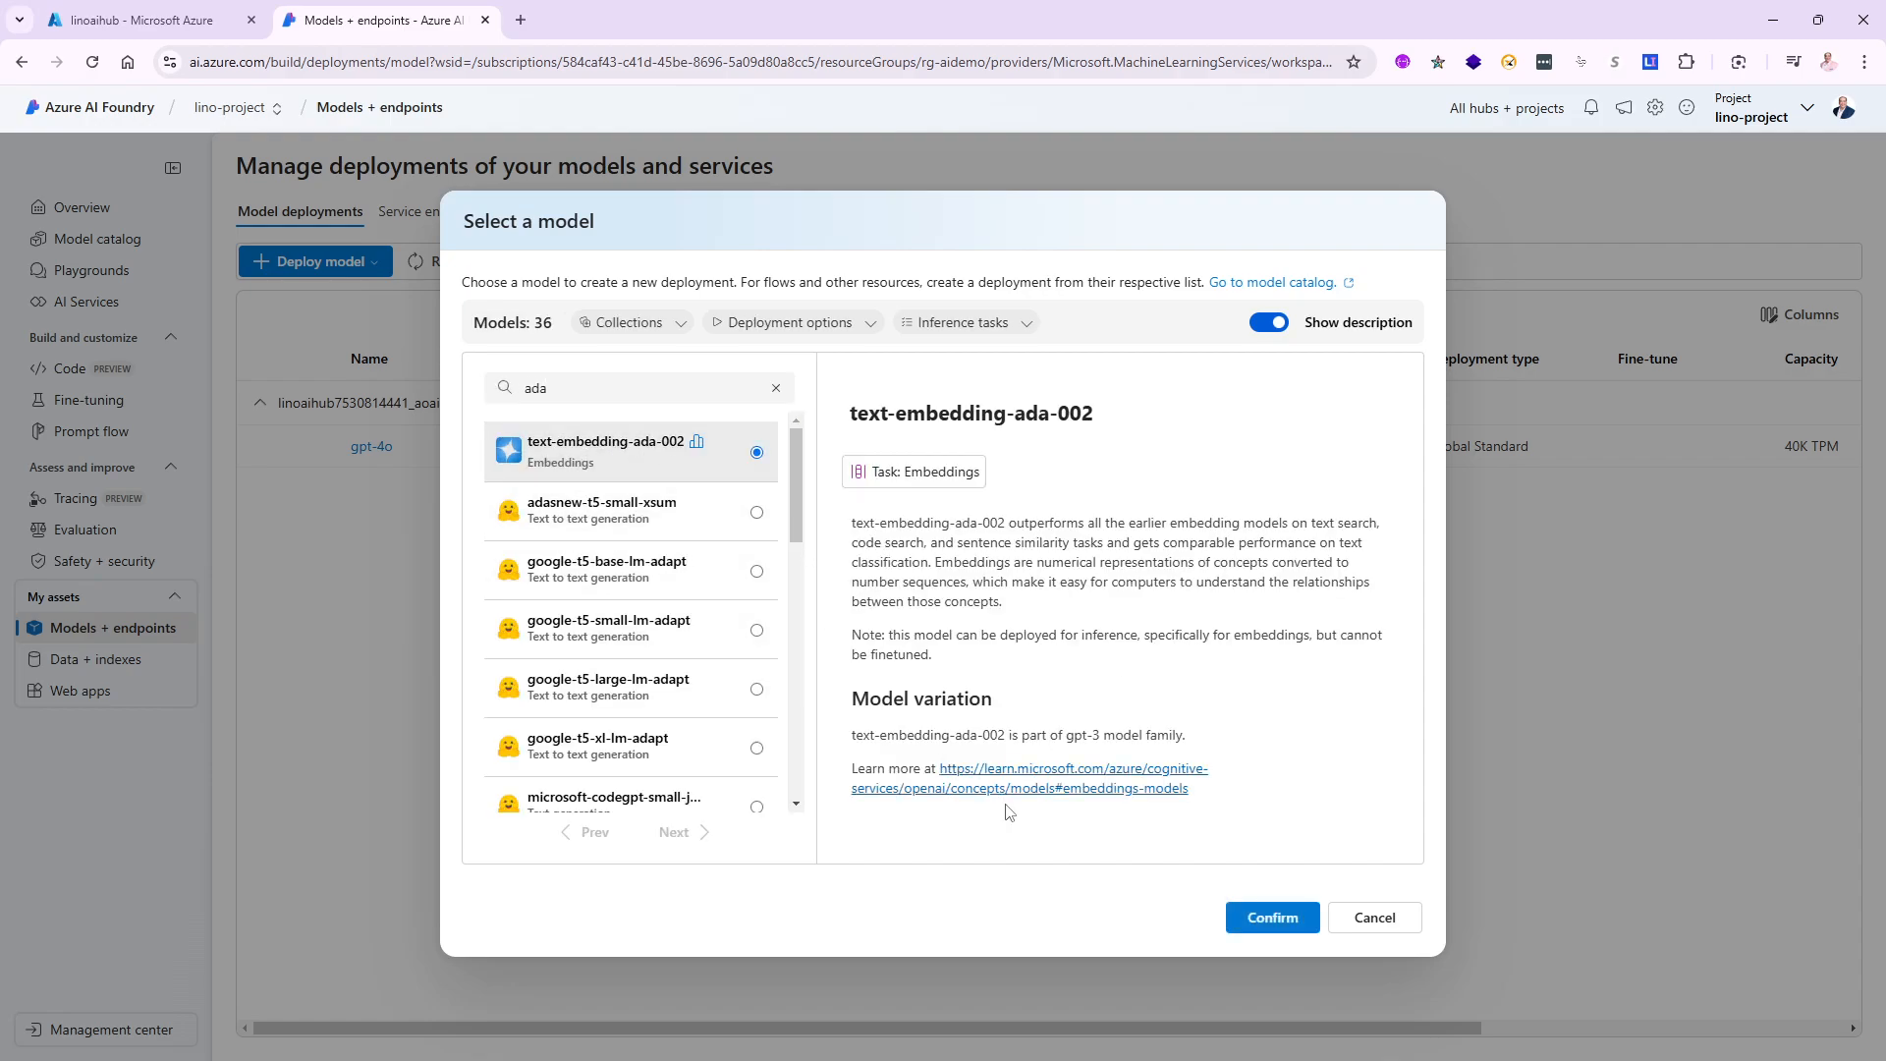
click(1278, 919)
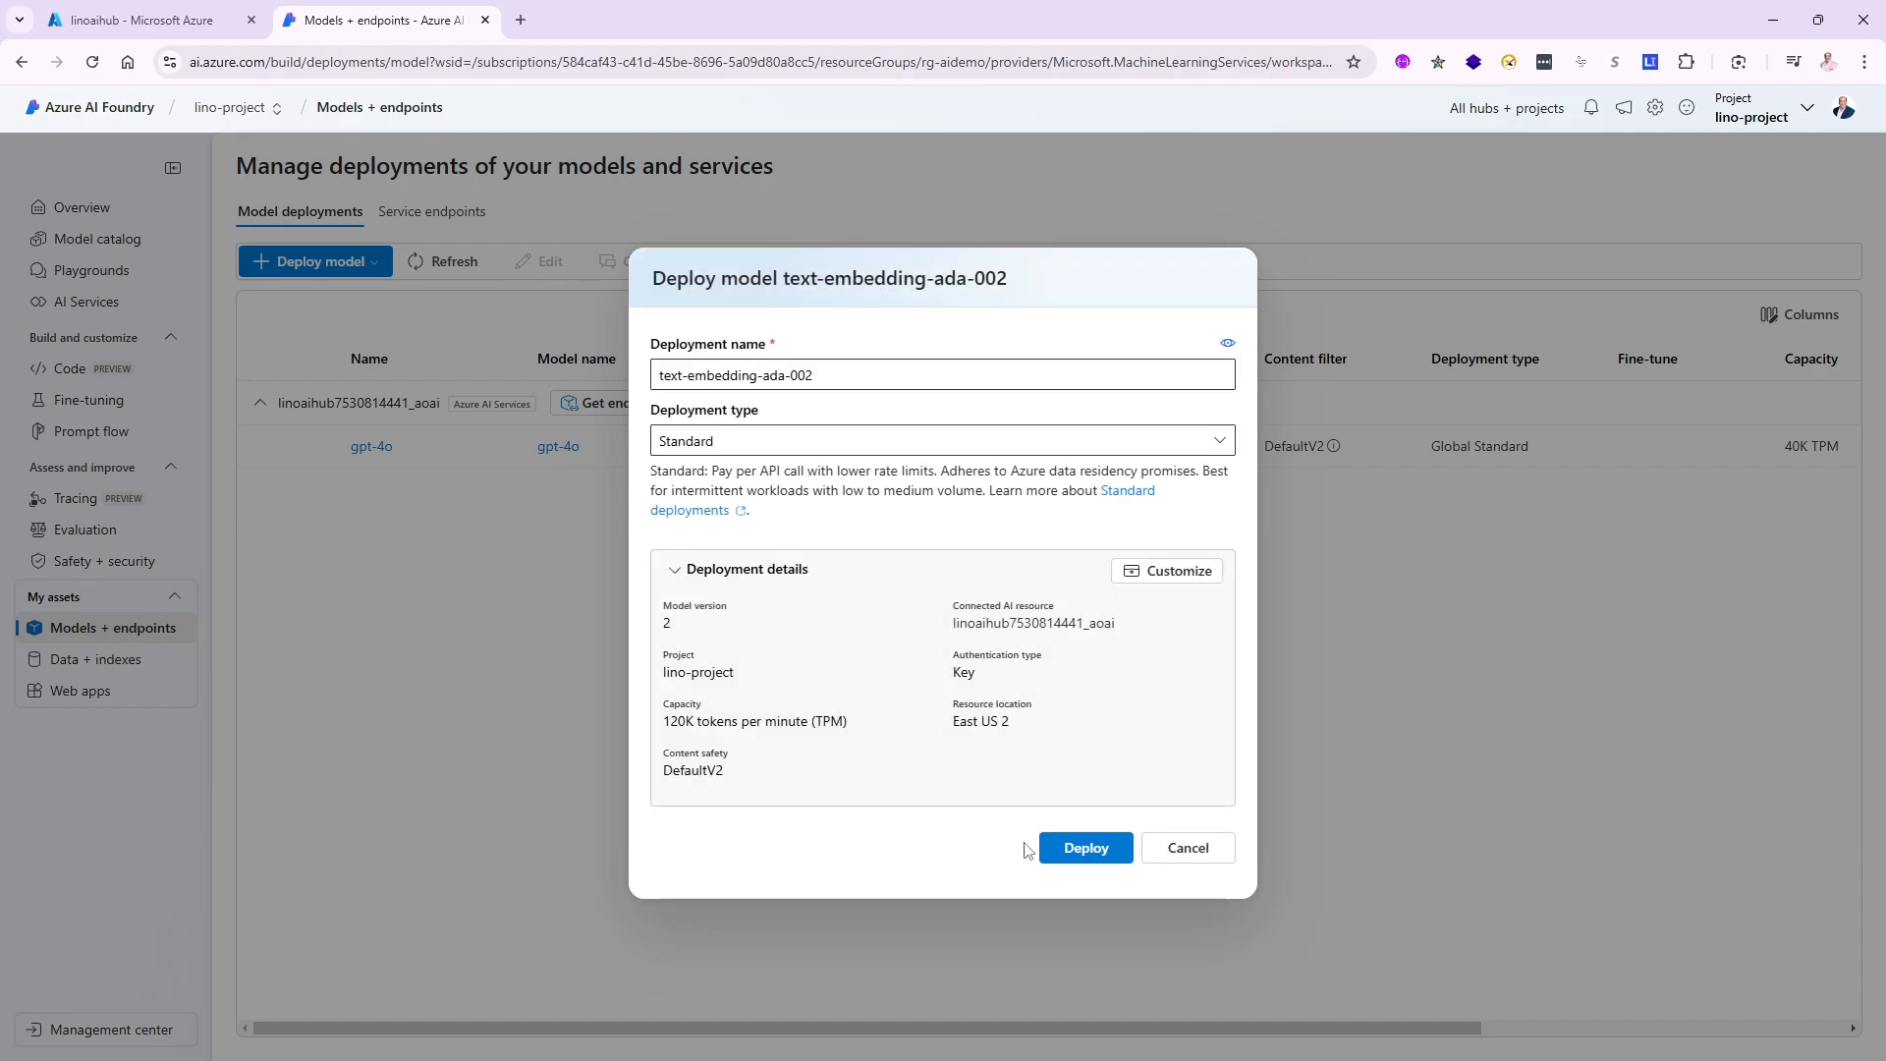
click(1085, 847)
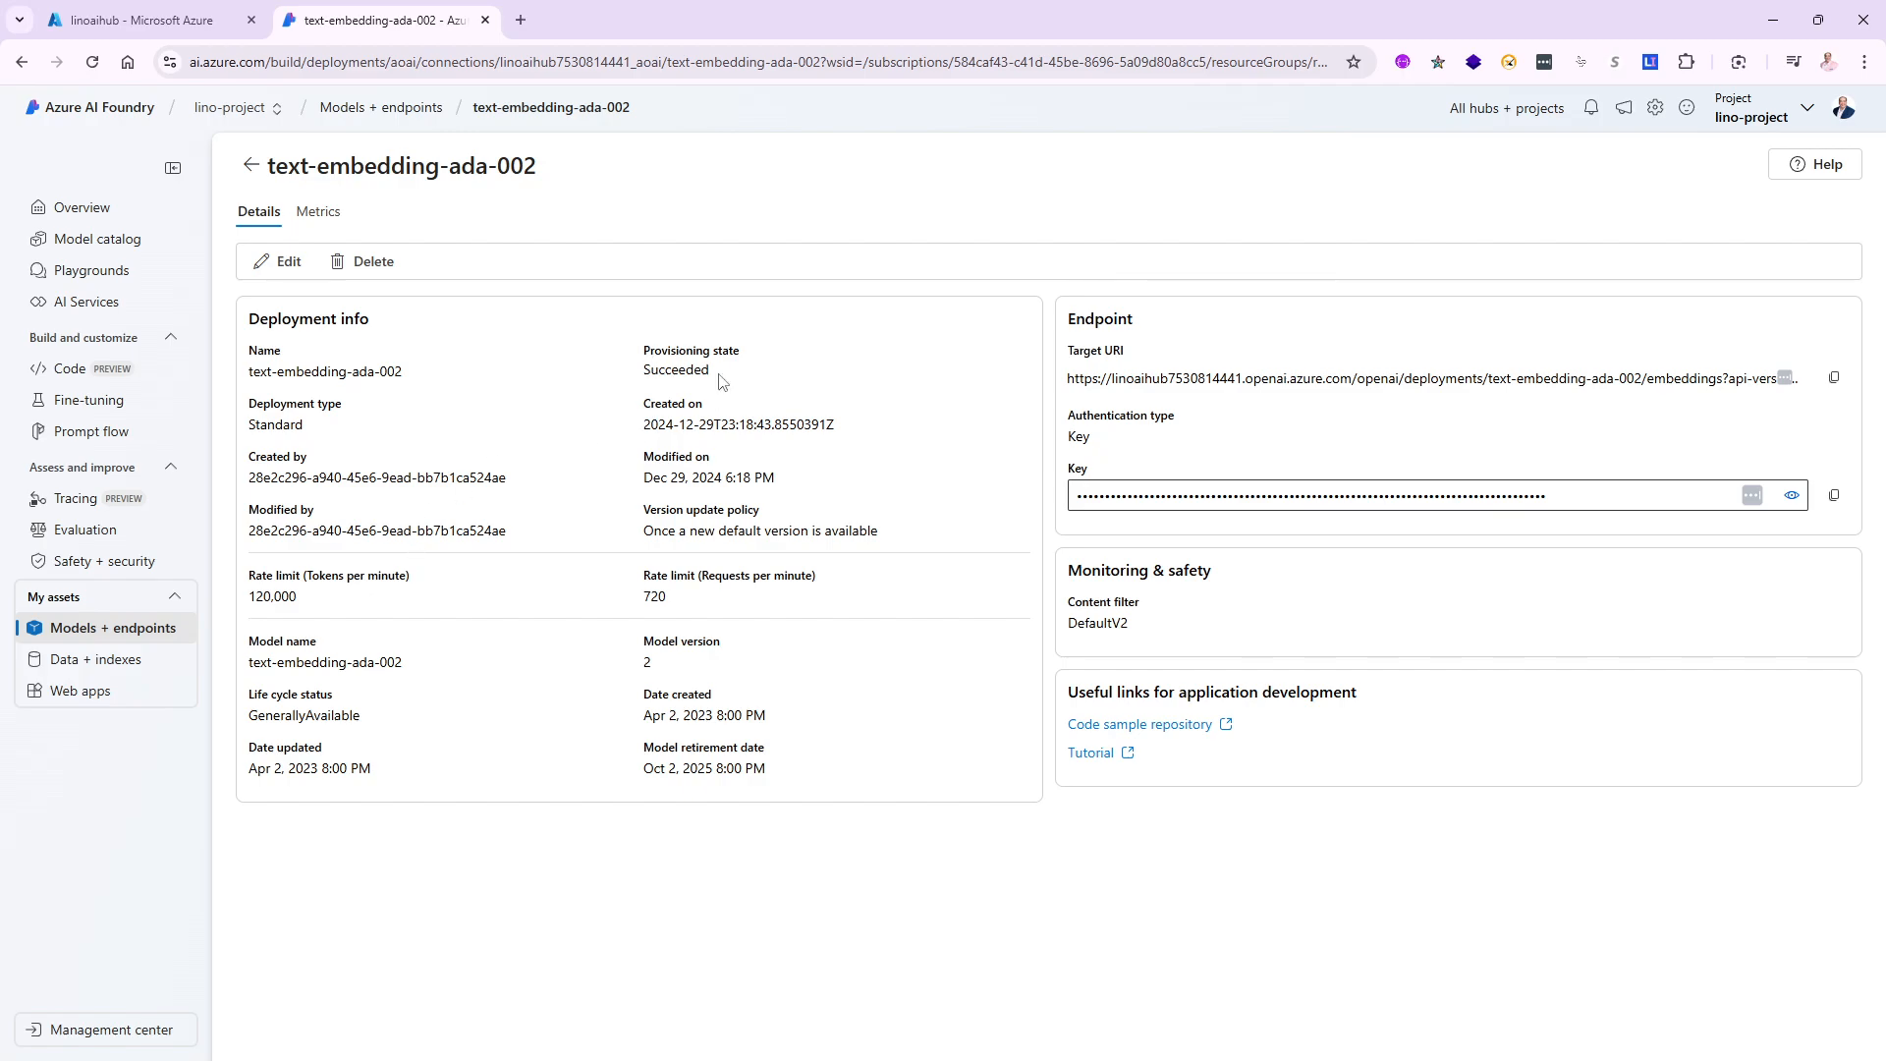
click(99, 636)
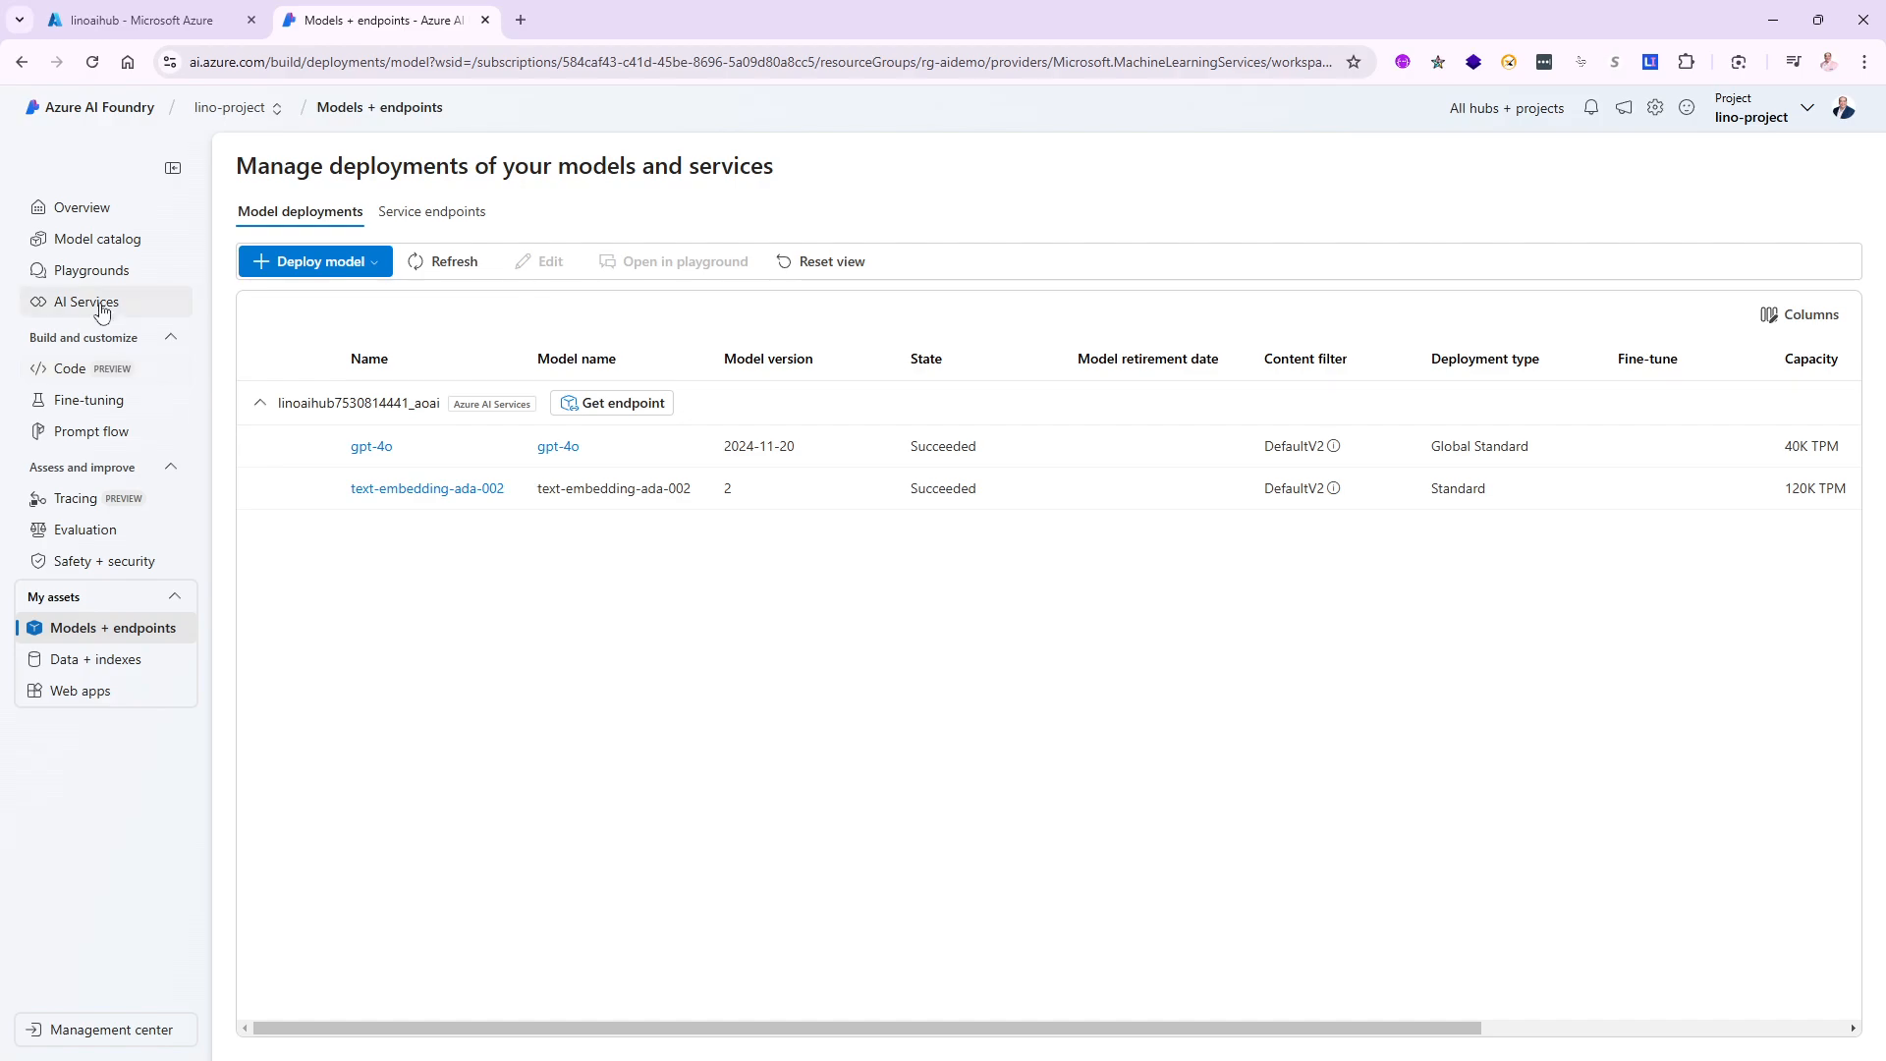
- Open the Chat playground with the gpt-4o (2024-11-20) deployment selected
click(96, 271)
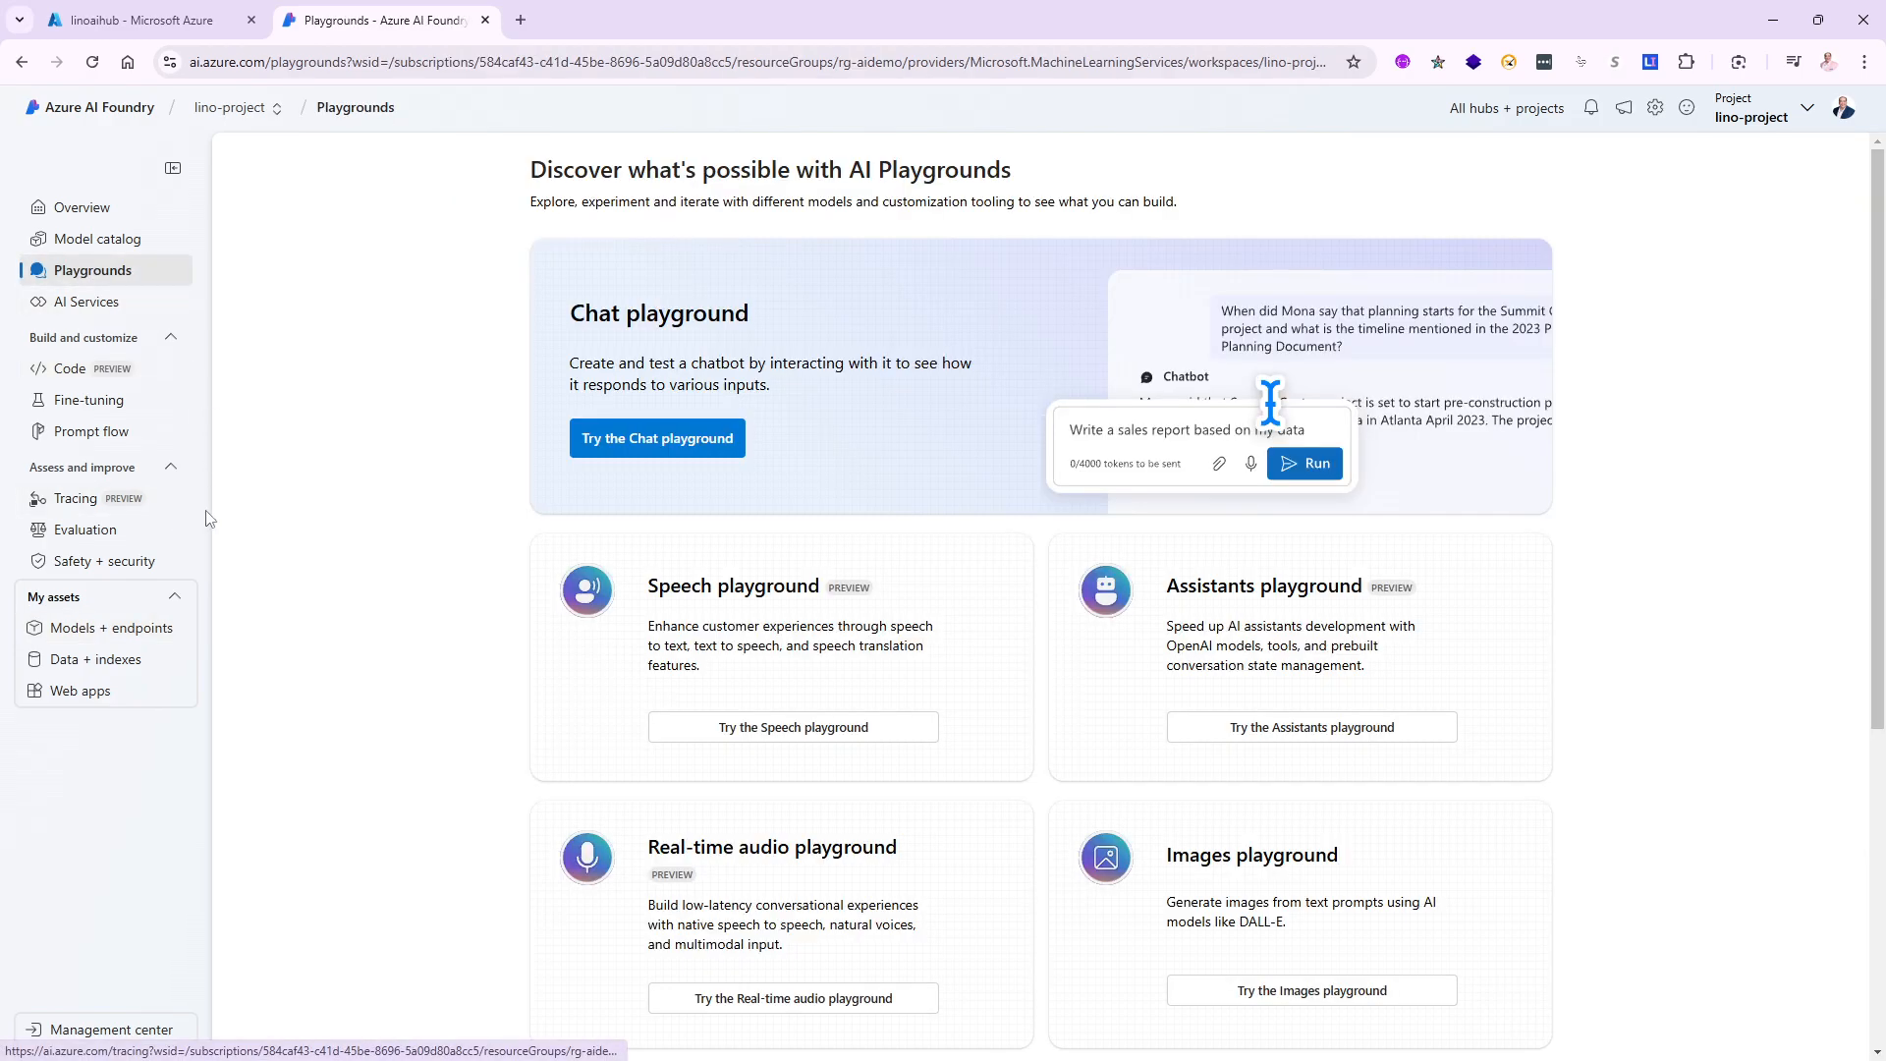
click(643, 444)
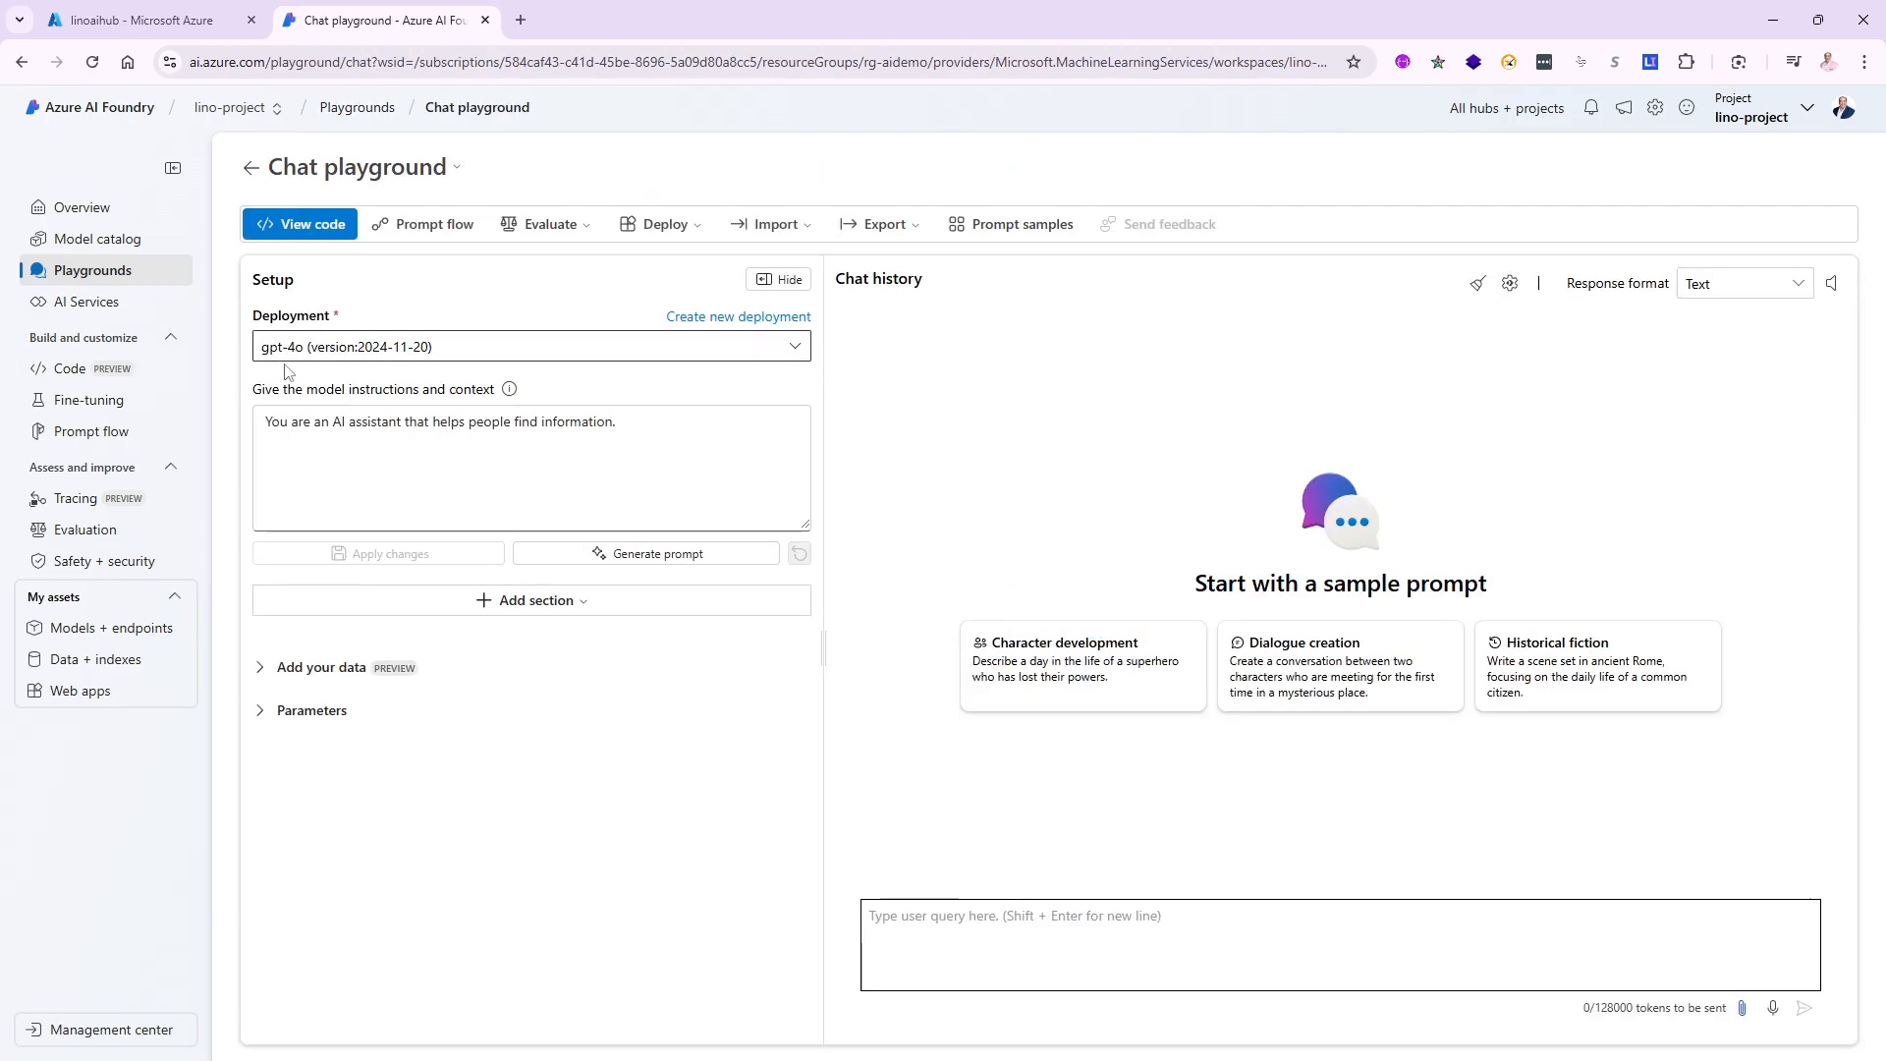
click(794, 346)
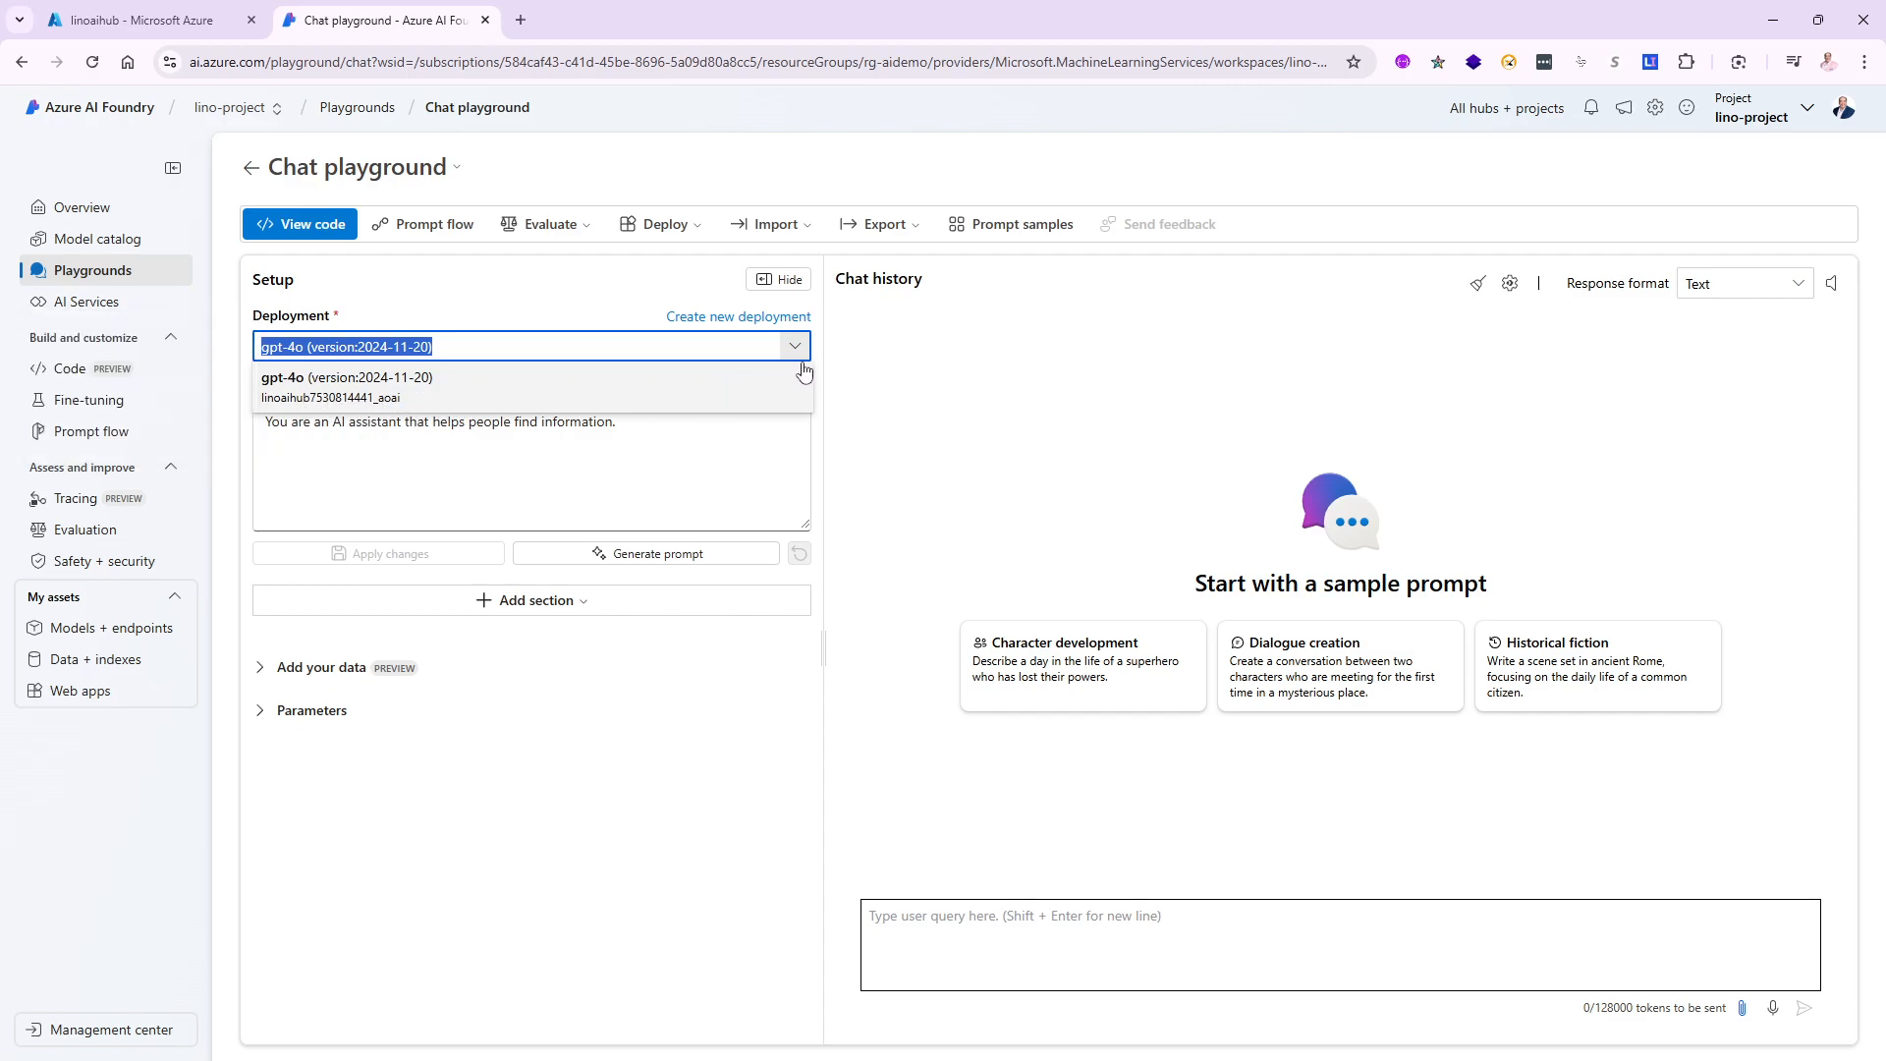
click(330, 352)
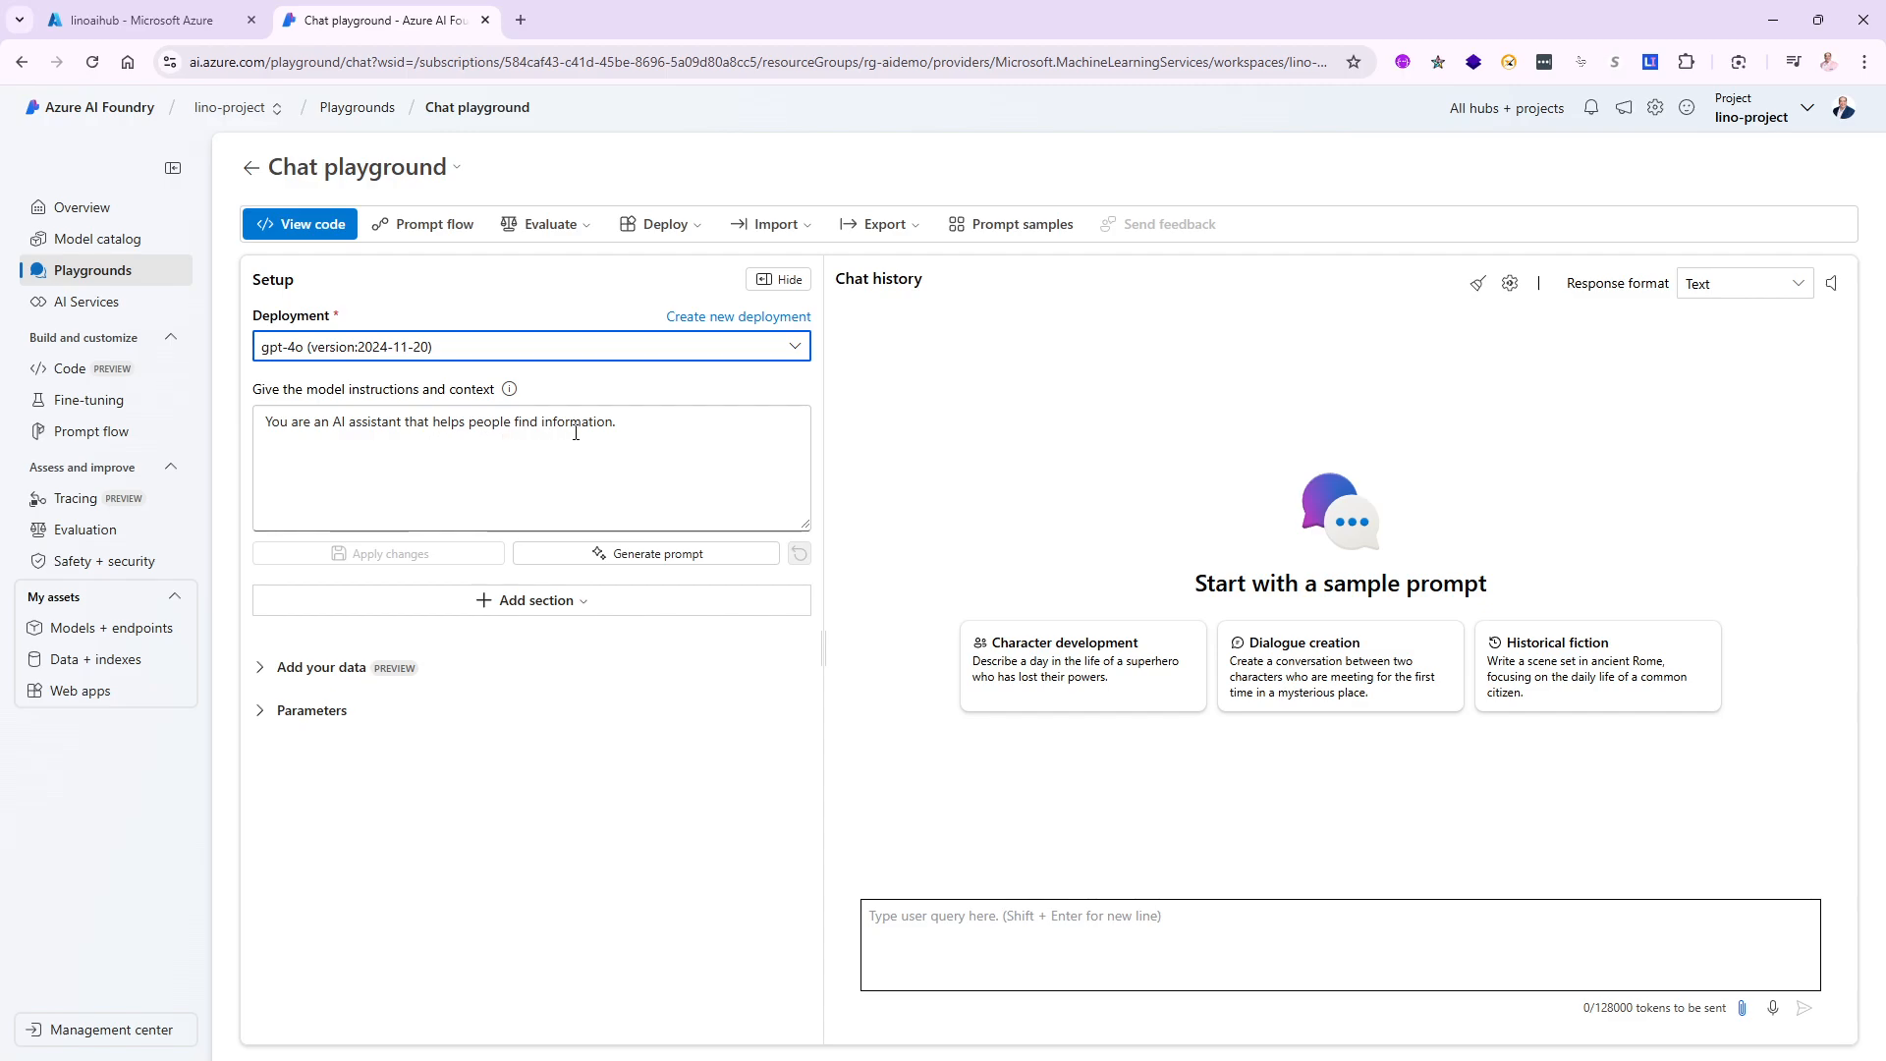
- Ask gpt-4o 'Why is the sky blue?' in the chat
click(949, 915)
text(Wh)
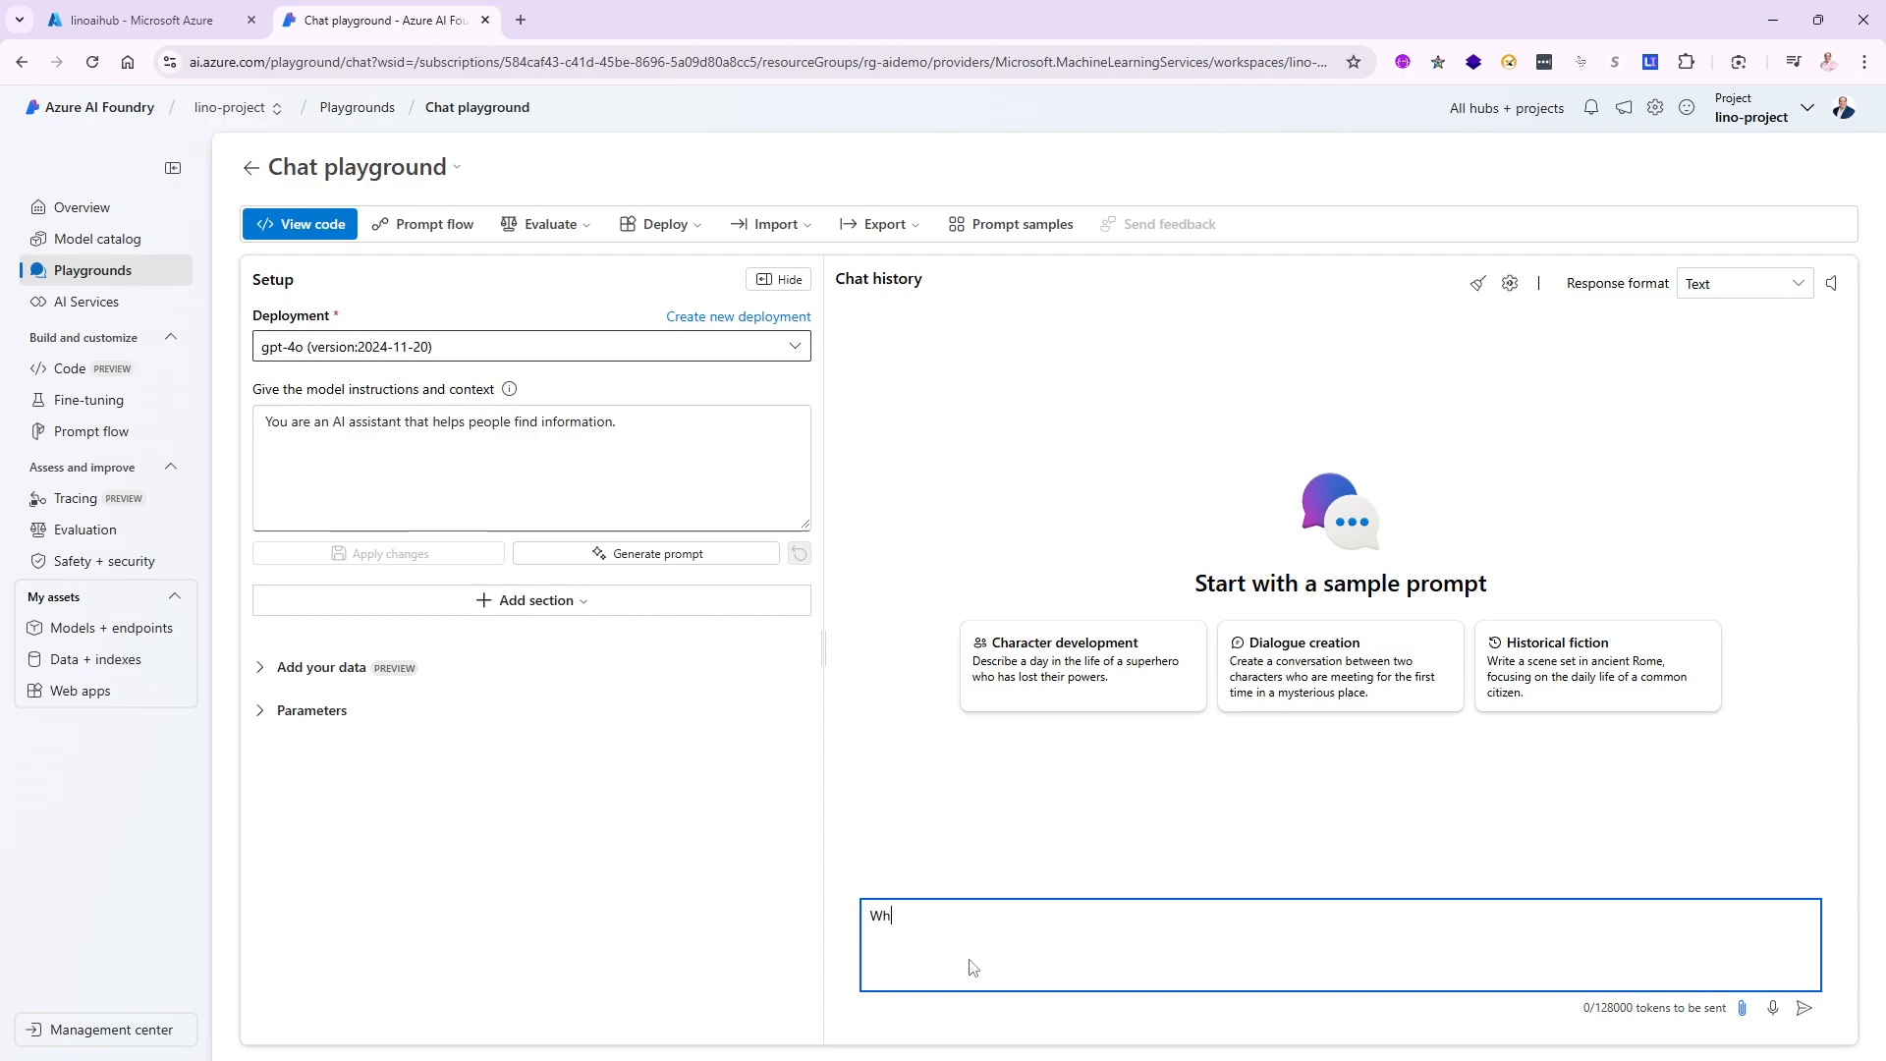
text(y is the sky blue?)
click(1805, 1012)
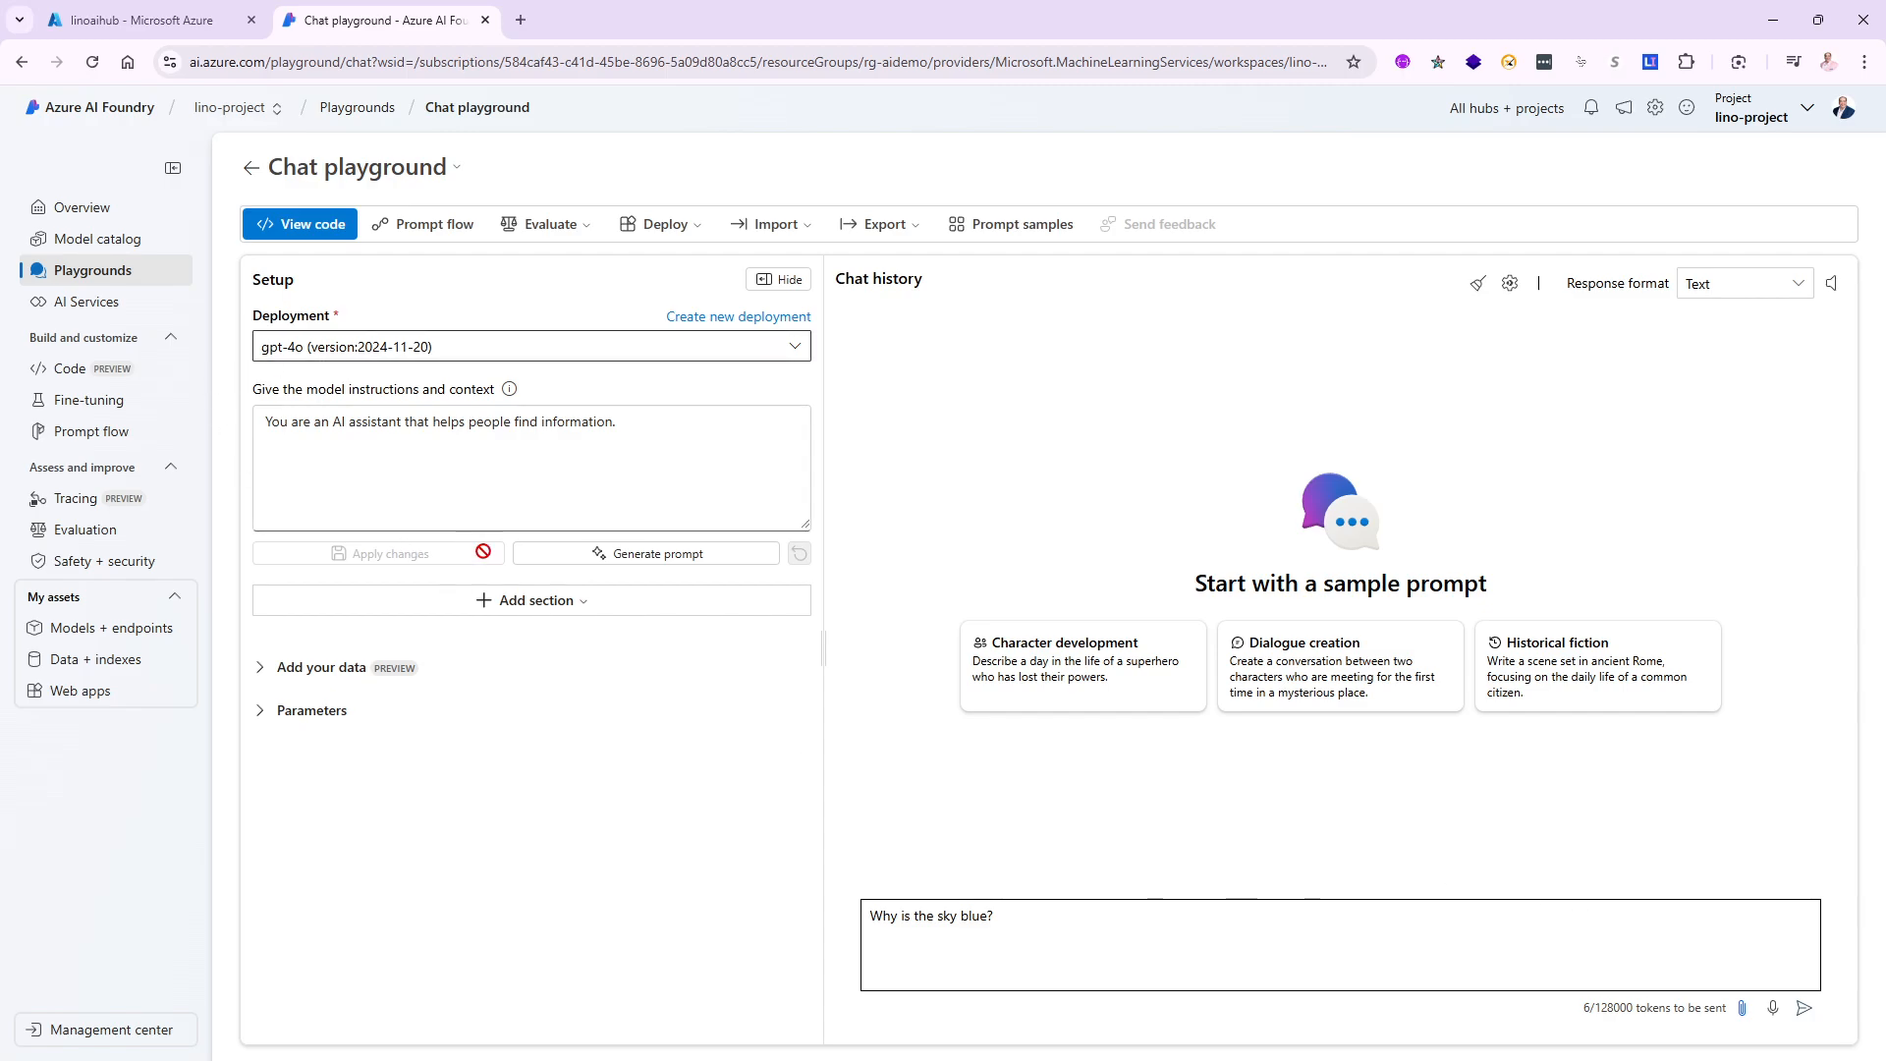
click(1805, 1008)
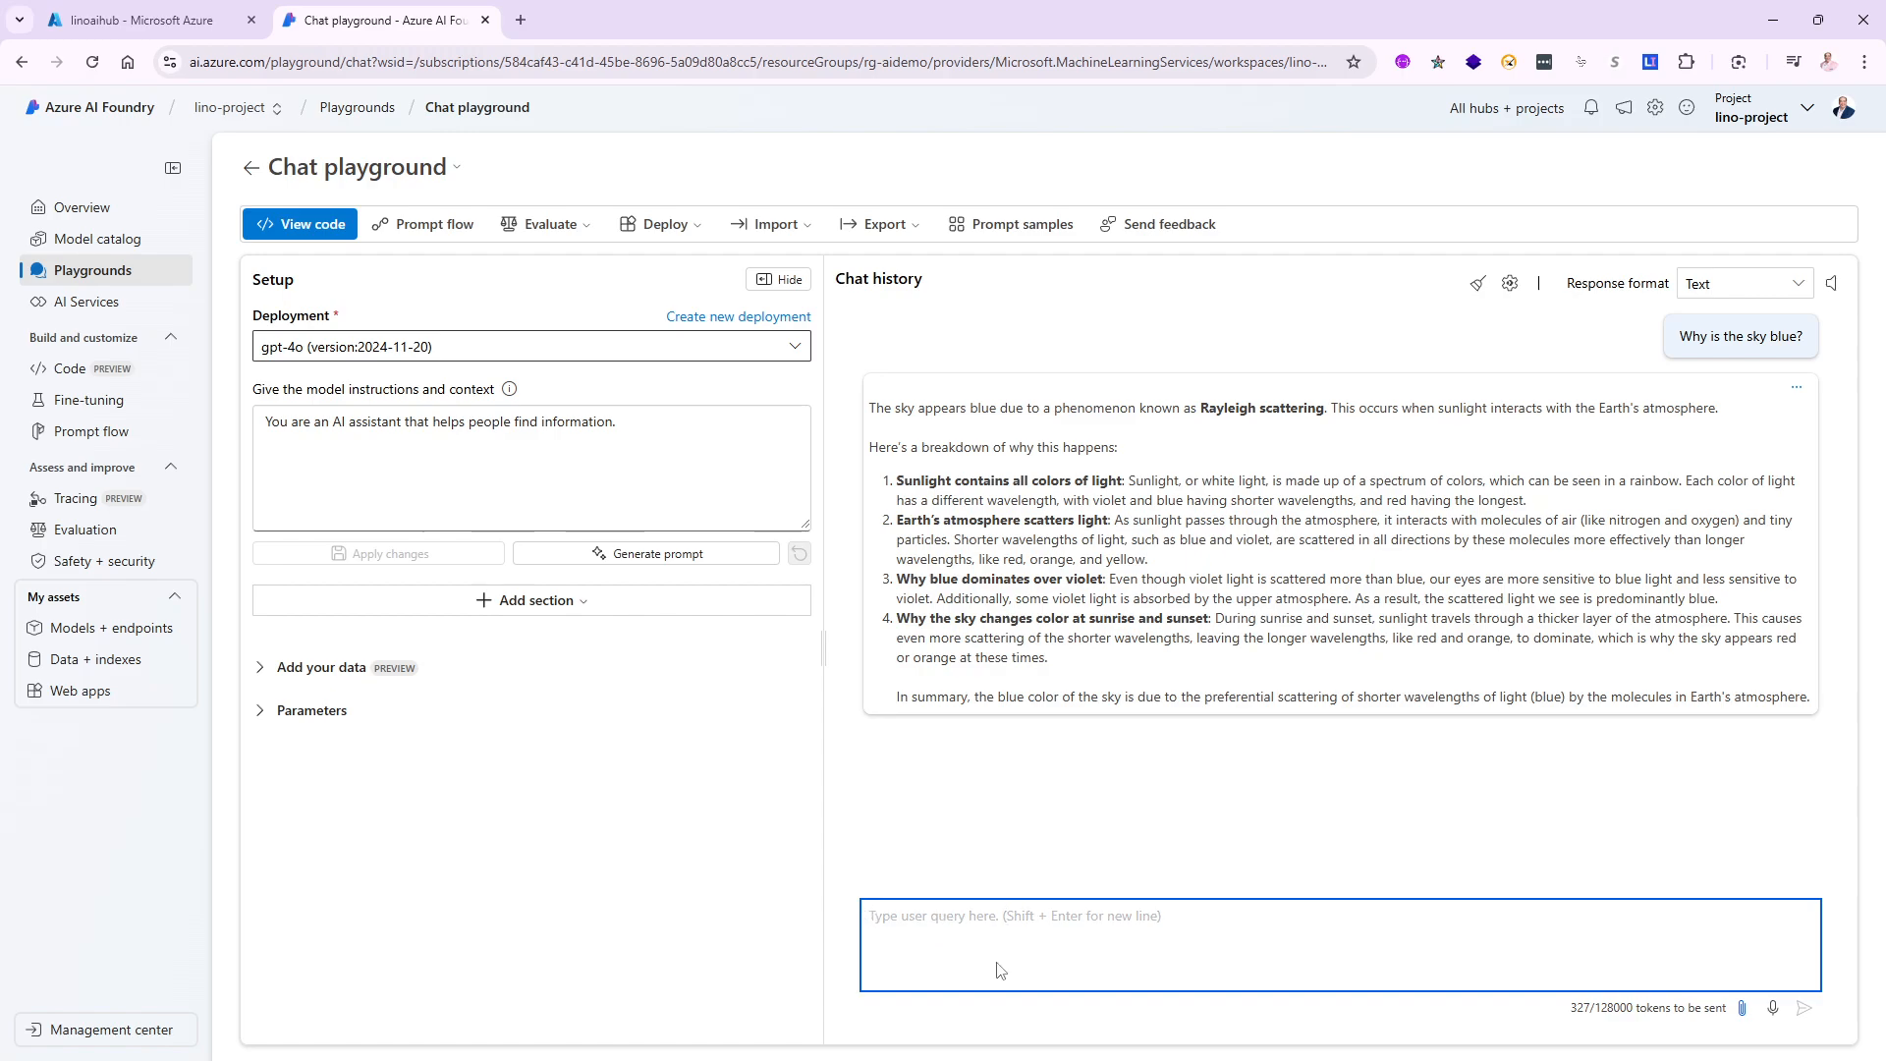
- Ask gpt-4o 'What is the temperature in Orlando Florida tonight'
text(What is the )
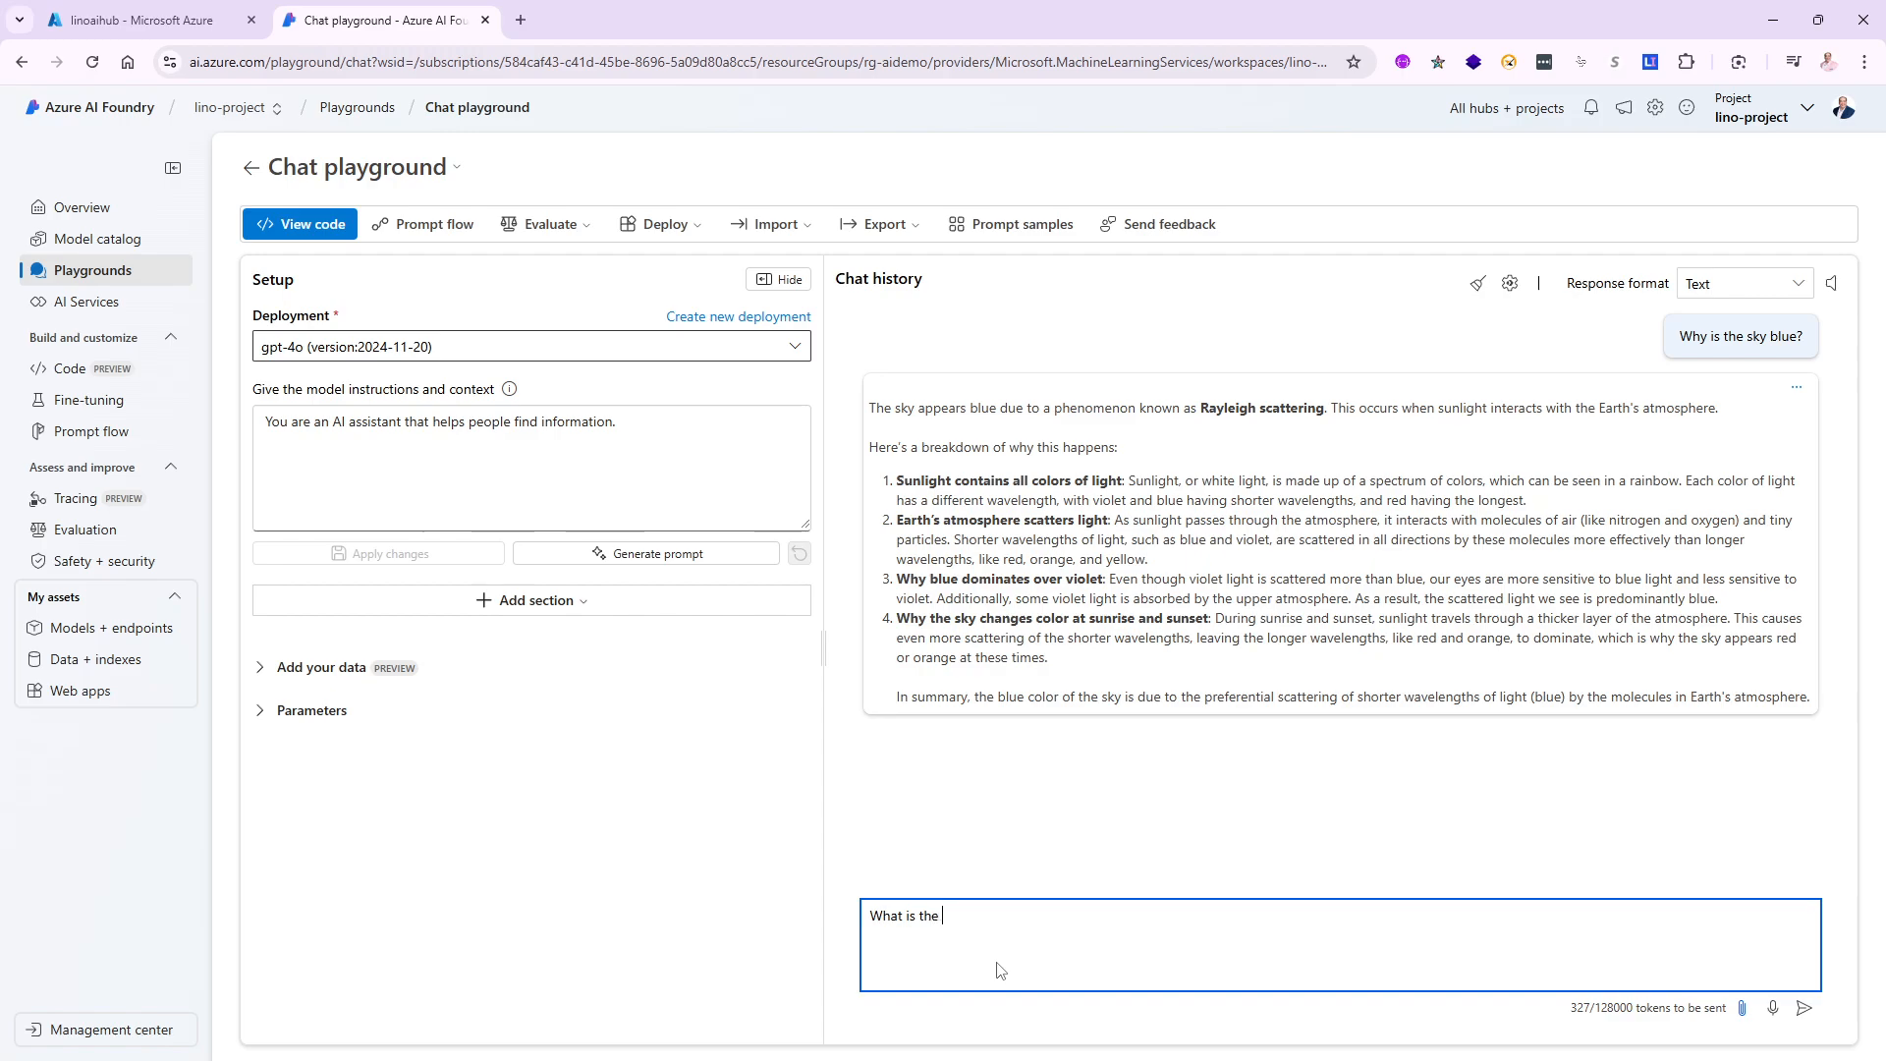
text(temope)
key(BackSpace)
key(BackSpace)
text(ature in Orlando Florida tonight?)
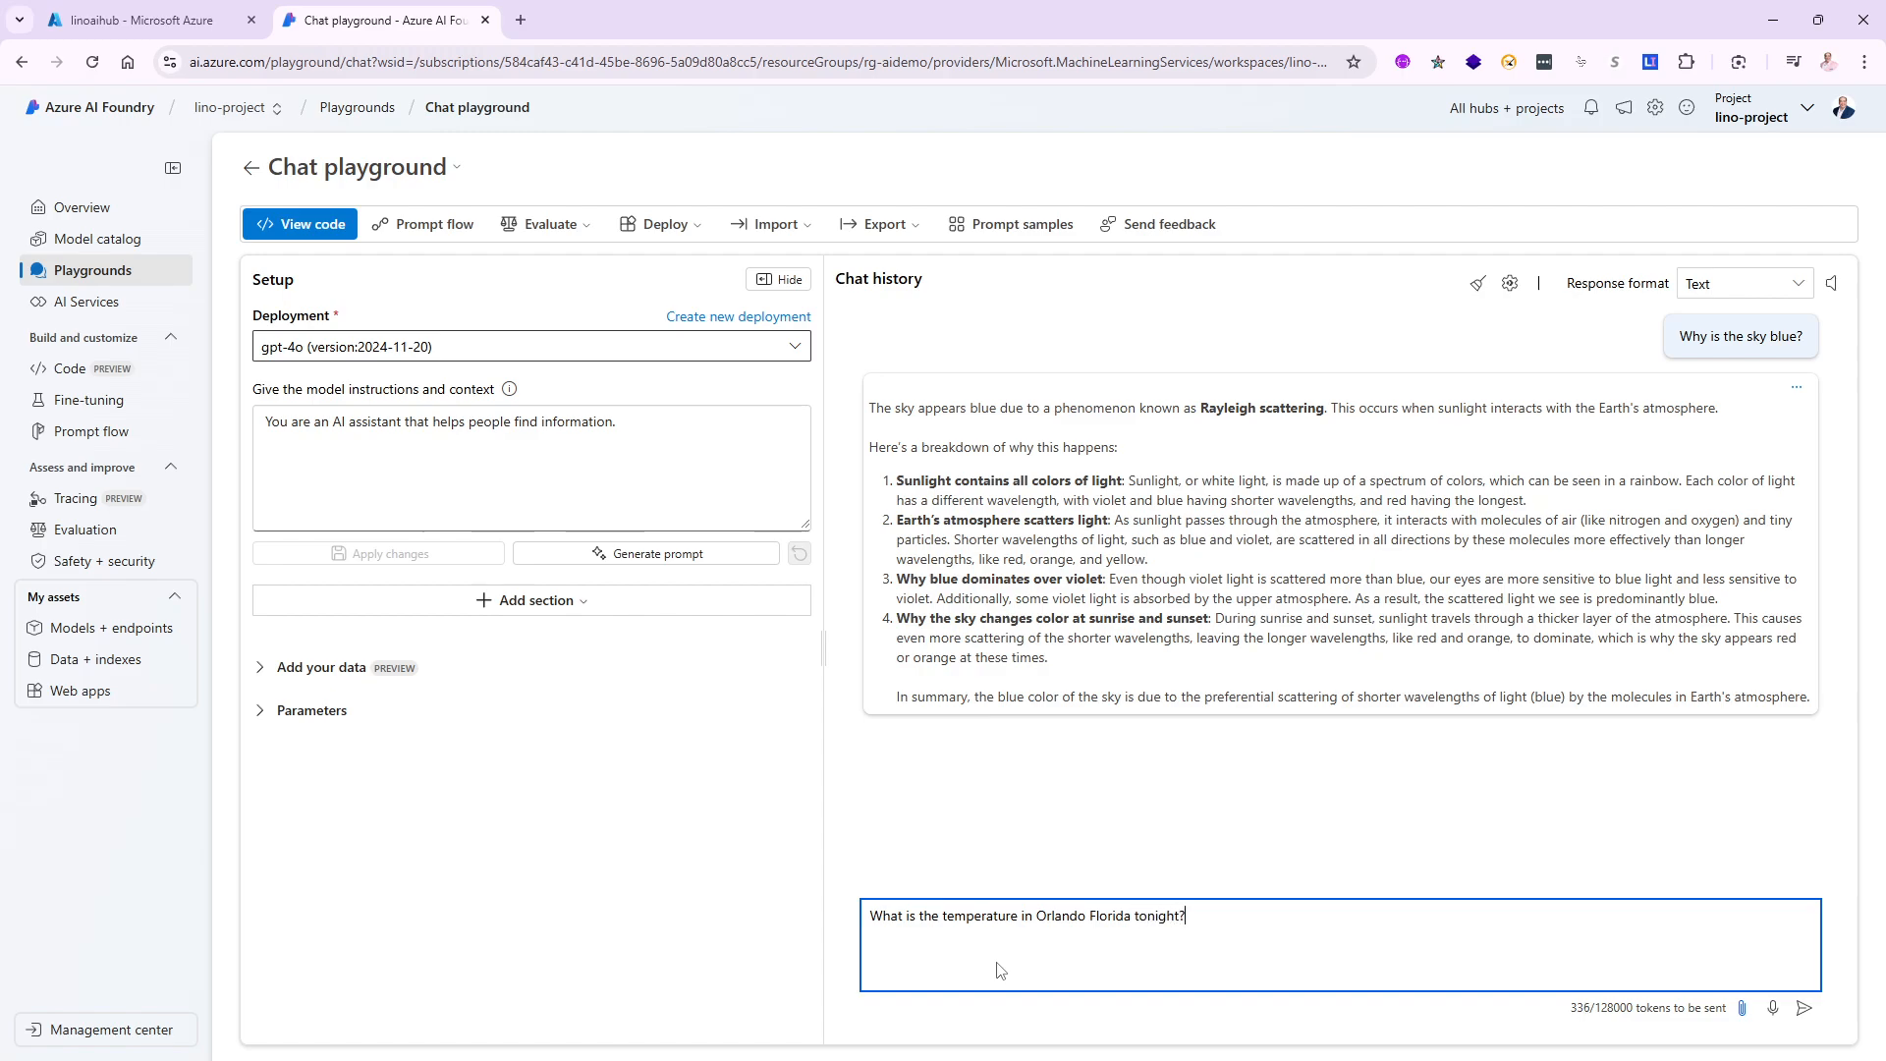
key(Return)
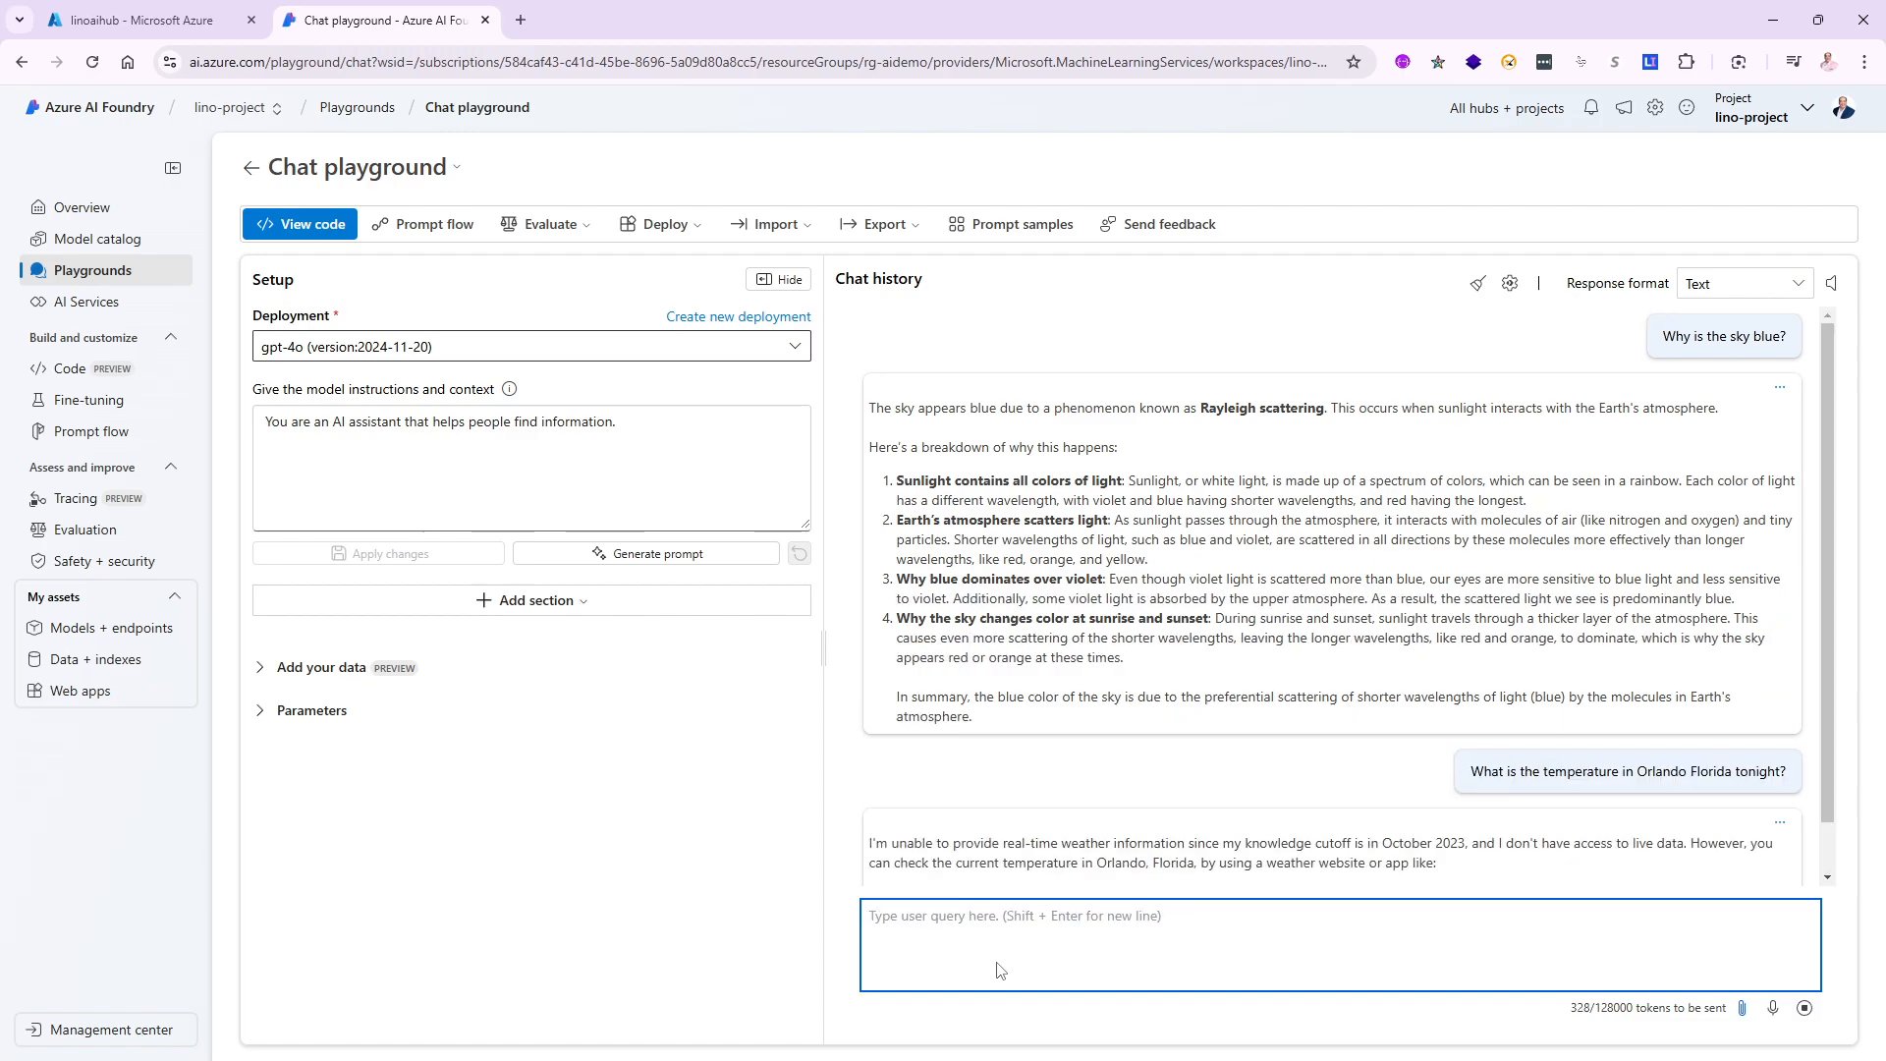